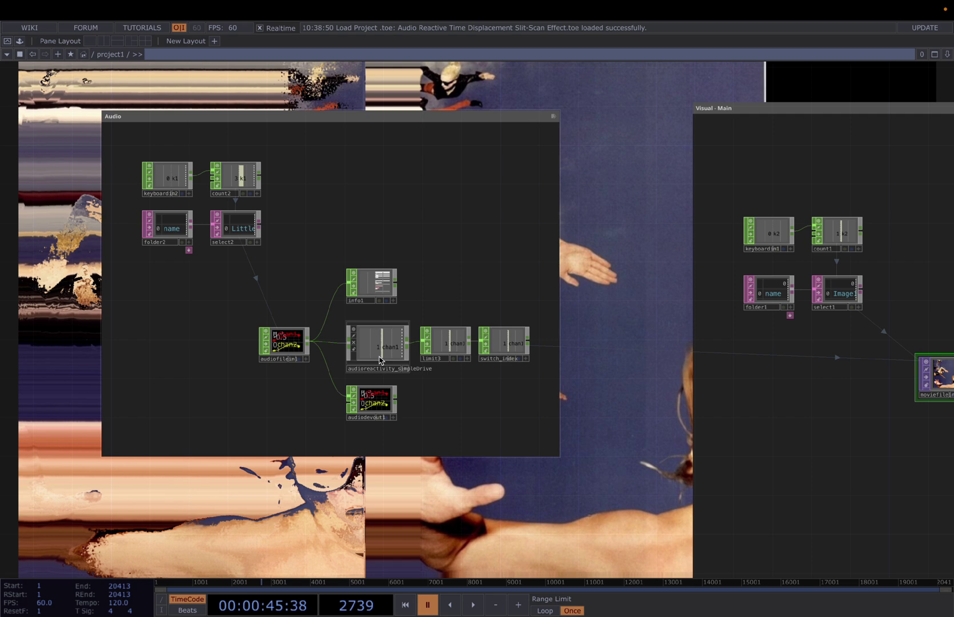
Step: Show the control parameters of the audioreactivity_simpleDrive component in the Audio network
click(382, 355)
key(p)
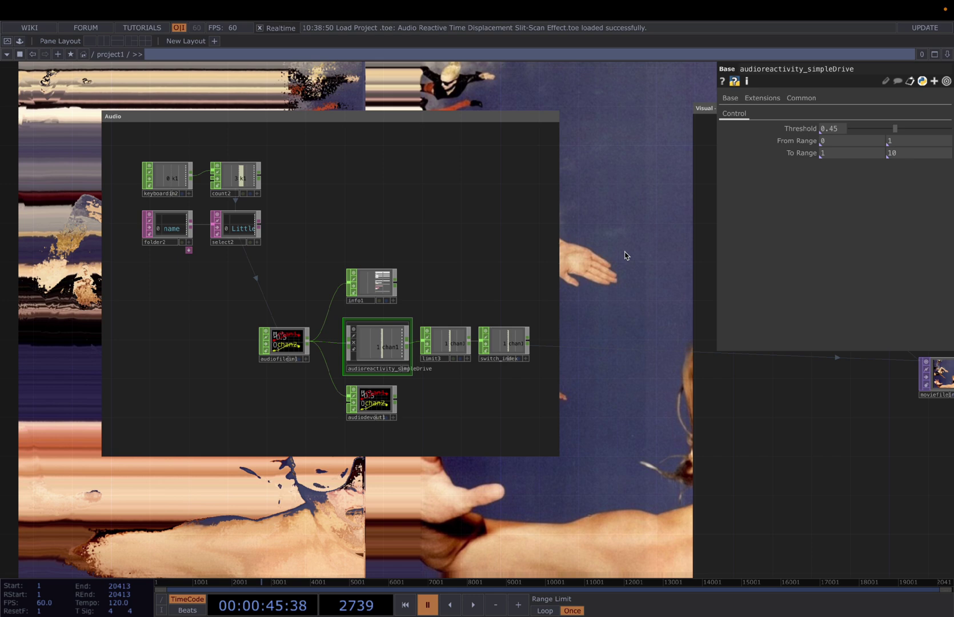
drag(624, 251, 604, 266)
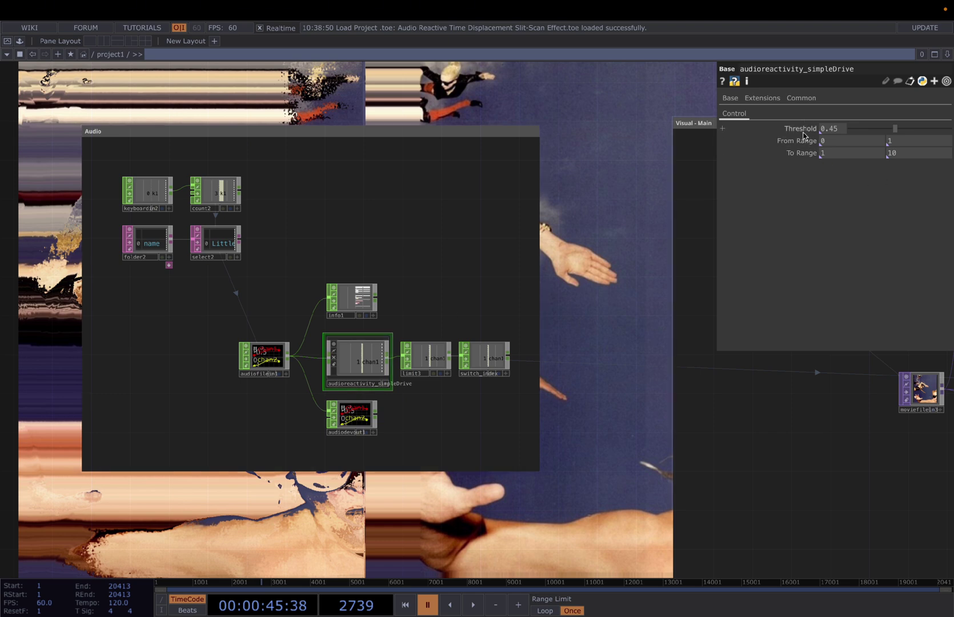
drag(583, 300, 548, 302)
scroll(553, 301, down, 1)
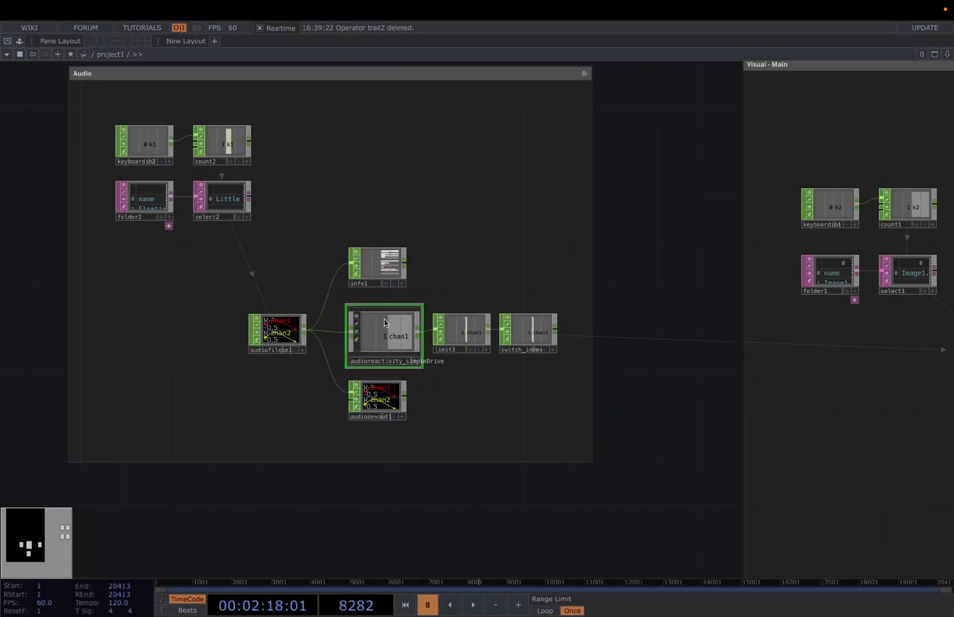
Step: Enter the audioreactivity_simpleDrive component and examine the settings of its in1, math1, audiospect1 and analyze1 nodes
double_click(388, 325)
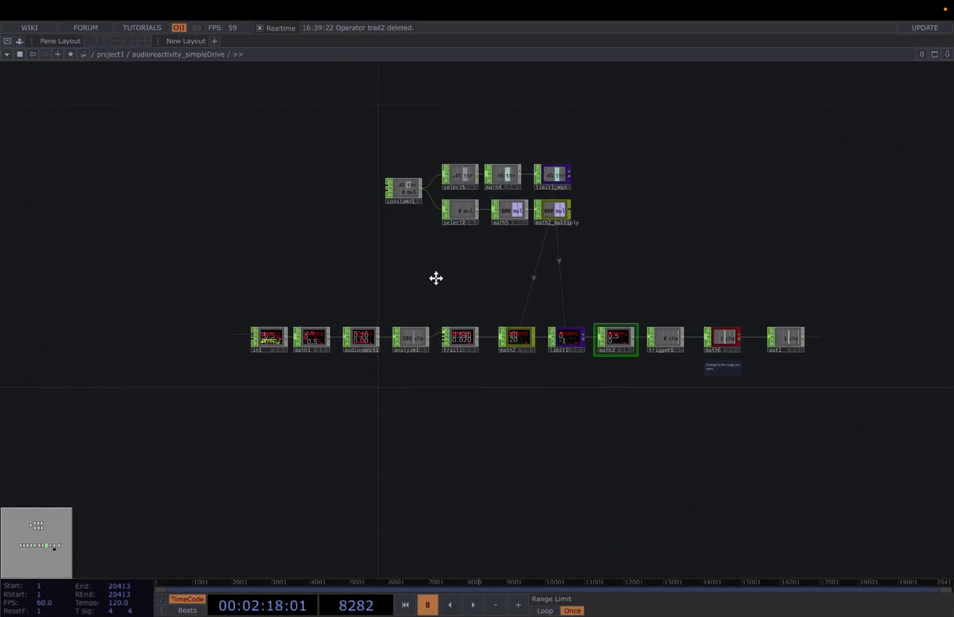
click(243, 361)
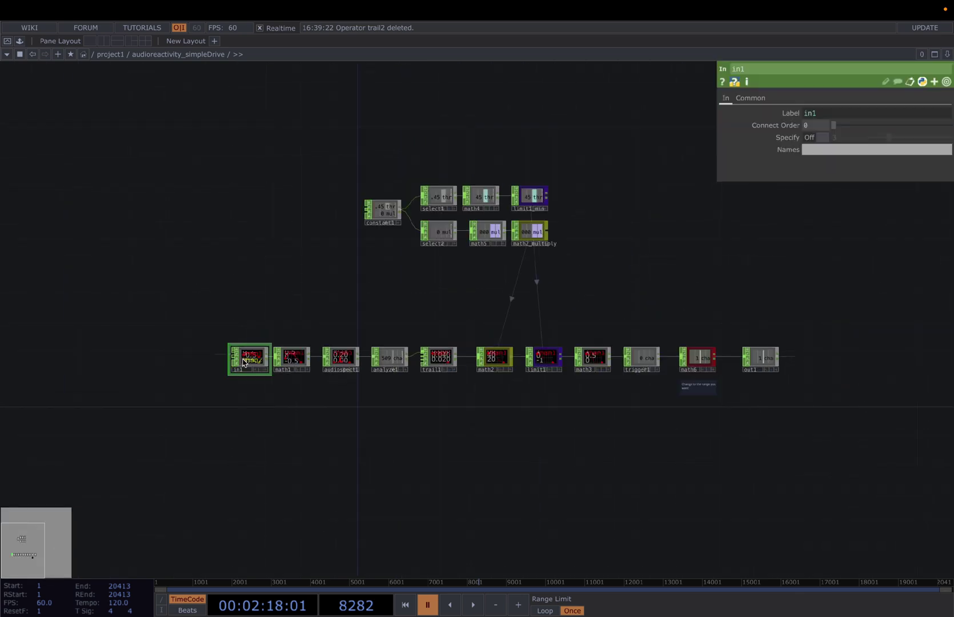
scroll(243, 361, up, 3)
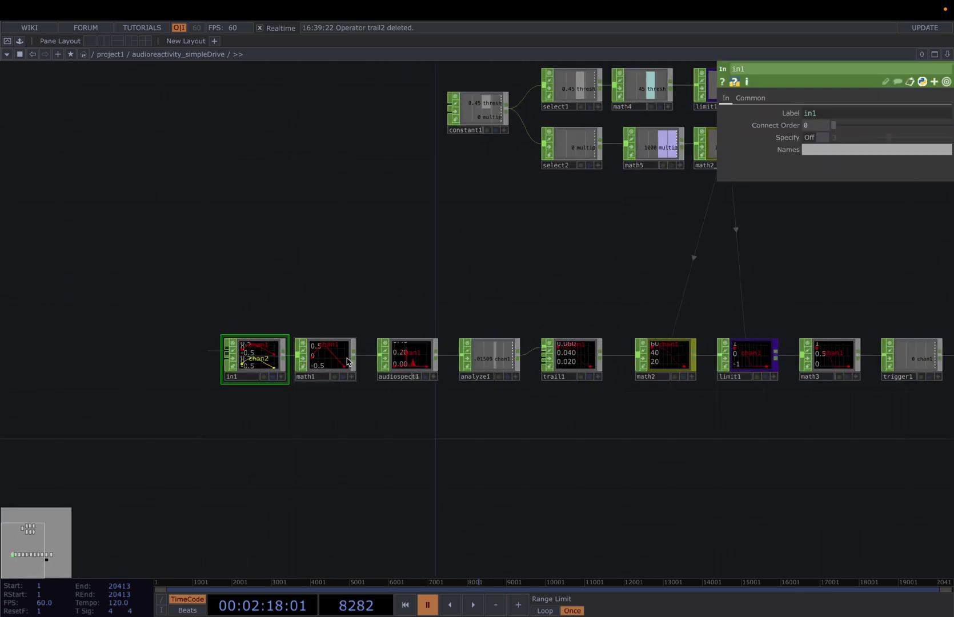
click(347, 361)
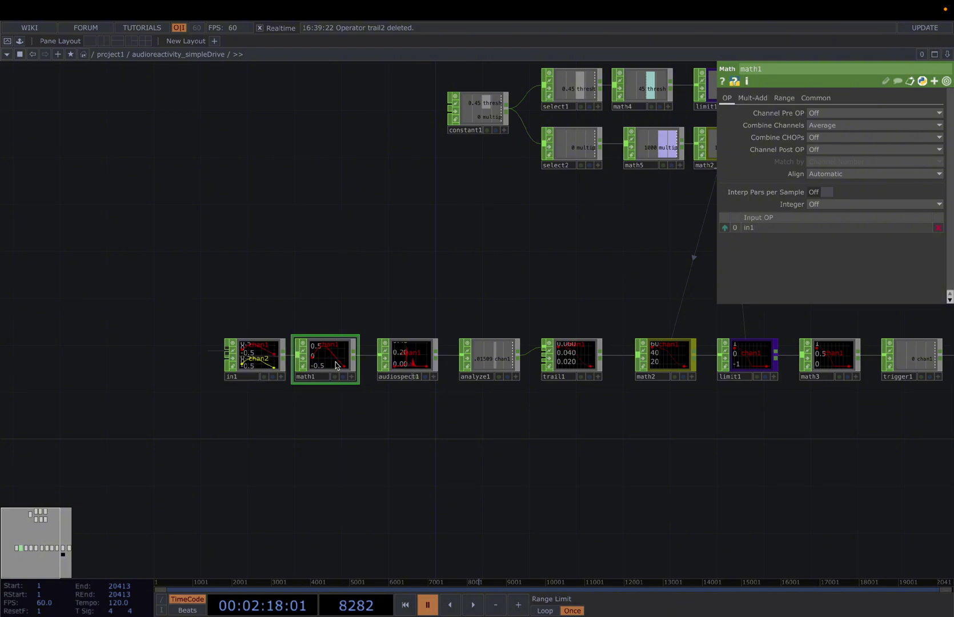
scroll(337, 366, up, 1)
click(430, 363)
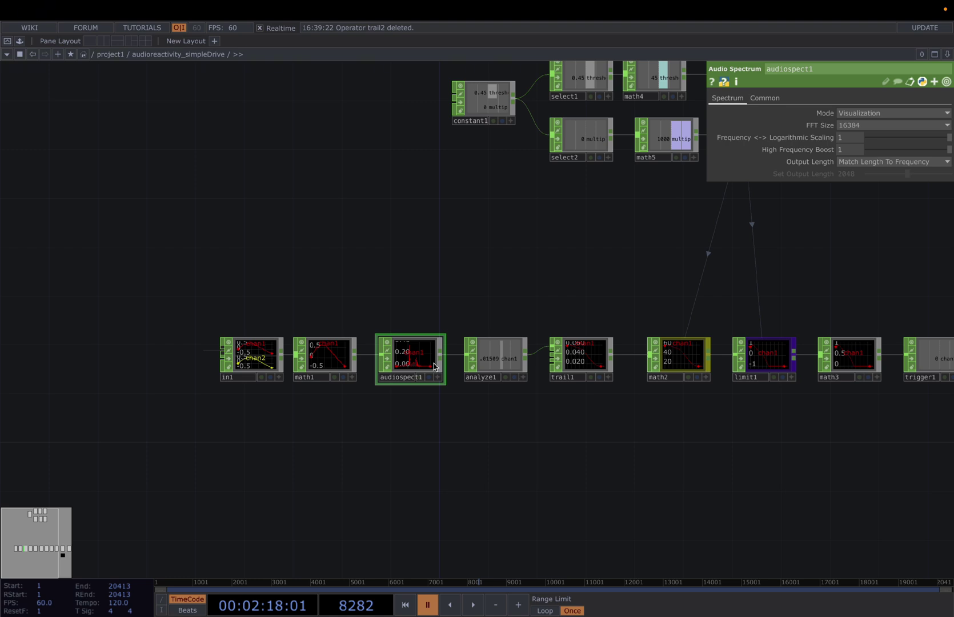
scroll(428, 377, up, 1)
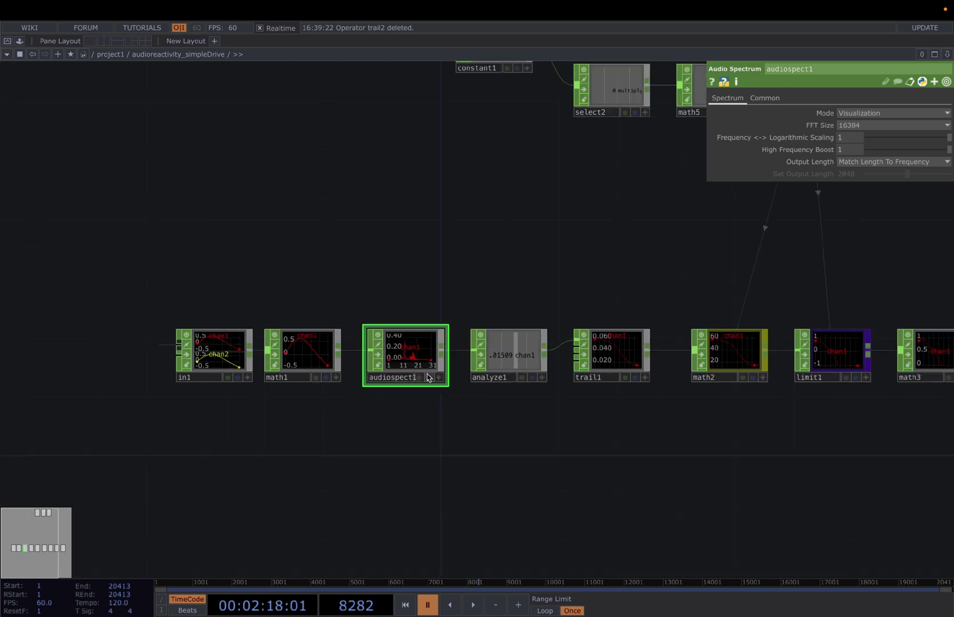
click(527, 363)
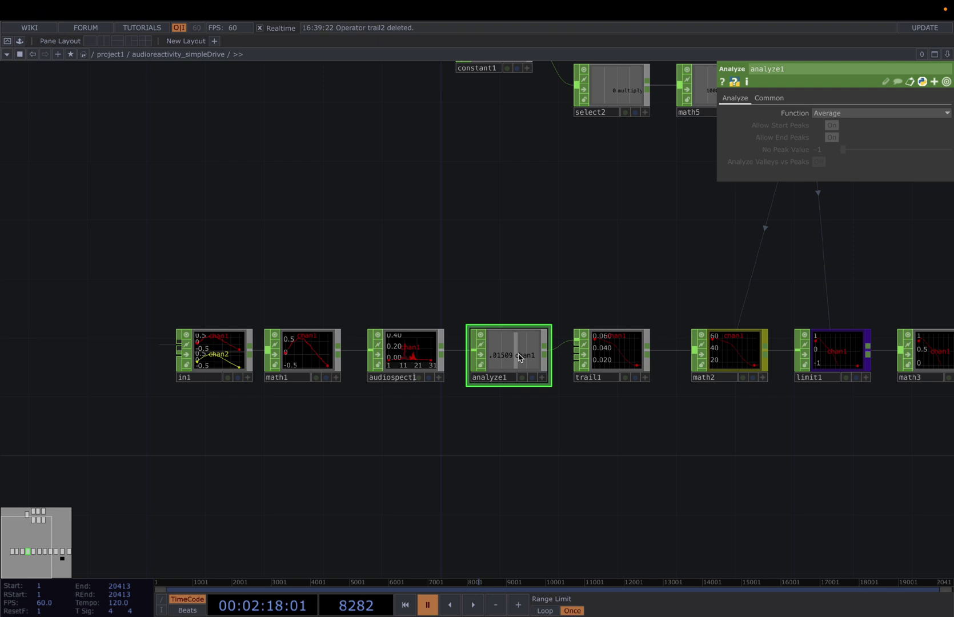
Step: Examine the settings of the trail1, math2, limit1 and math3 nodes along the audio chain
drag(543, 413, 482, 407)
click(495, 355)
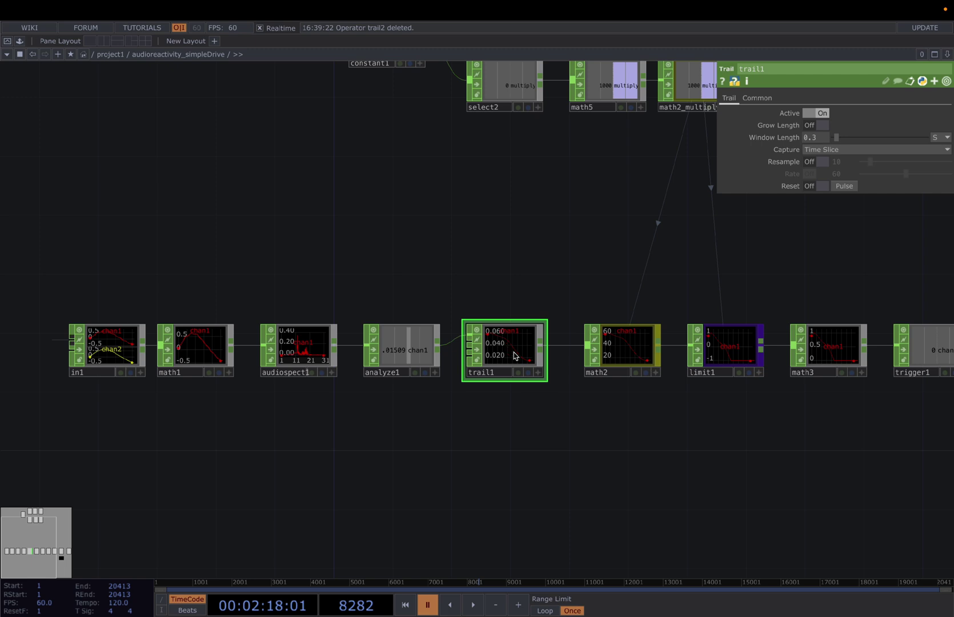
drag(612, 428, 518, 428)
click(550, 344)
click(662, 357)
click(749, 364)
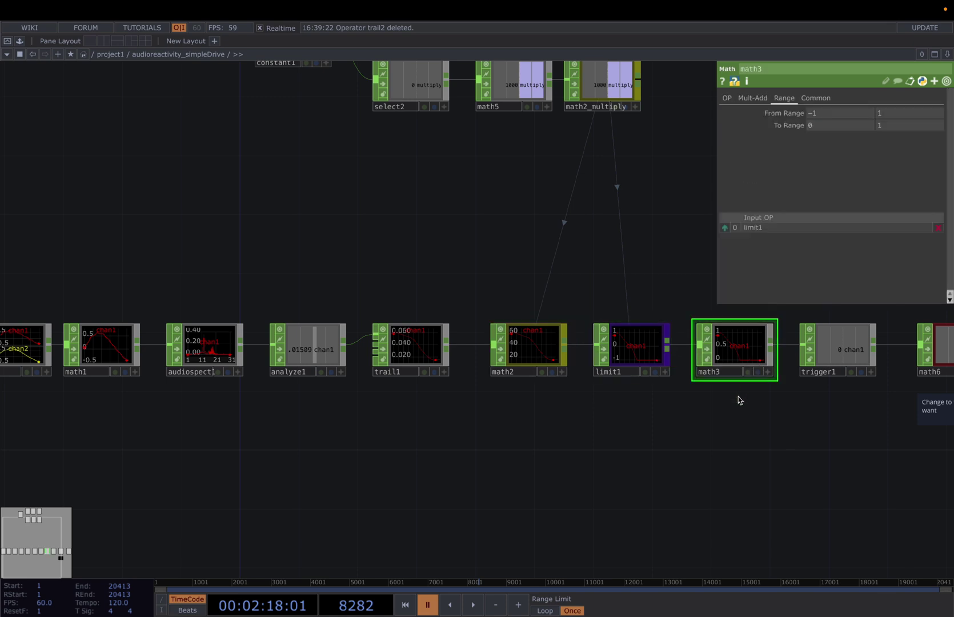
Step: Branch a Trail CHOP off math3 and place it above trigger1 to monitor the signal during playback
drag(734, 404, 536, 401)
right_drag(592, 394, 438, 301)
drag(440, 296, 447, 351)
click(621, 402)
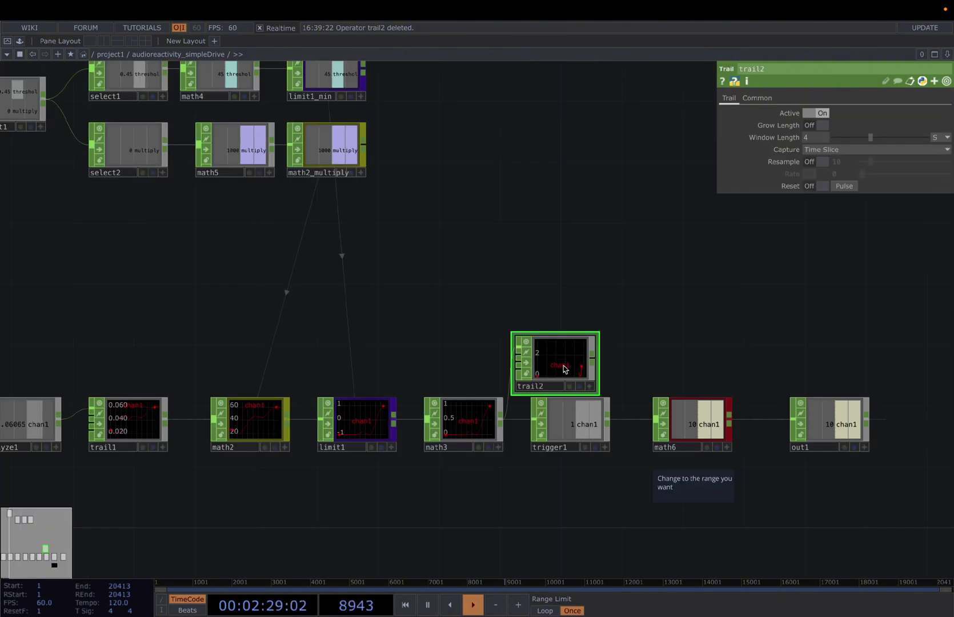
scroll(547, 363, up, 1)
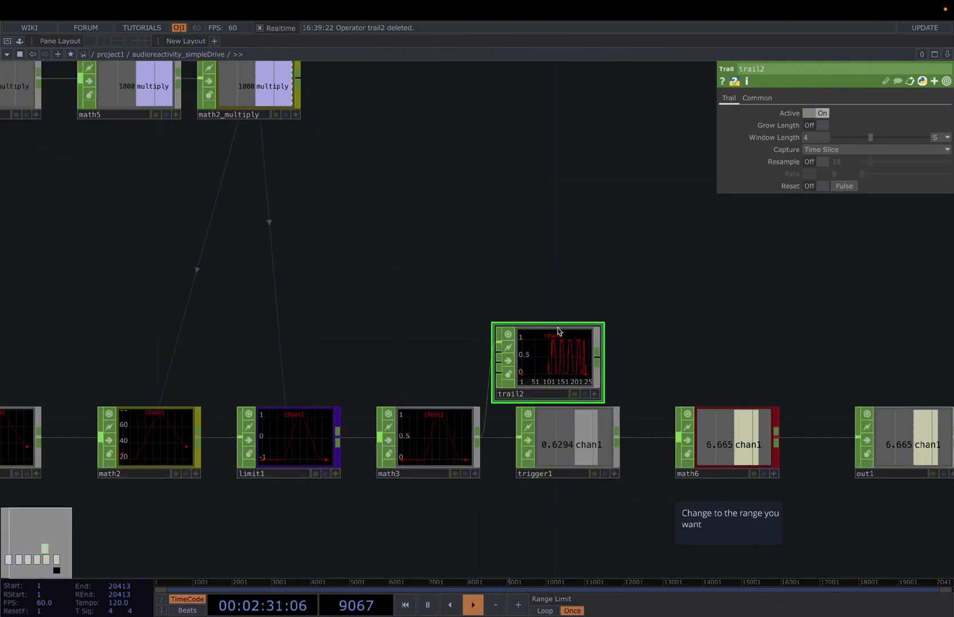
drag(570, 369, 569, 308)
Step: Examine the trigger1 settings, pause playback, check the math6 range and out1, and return to the project1 network
click(579, 442)
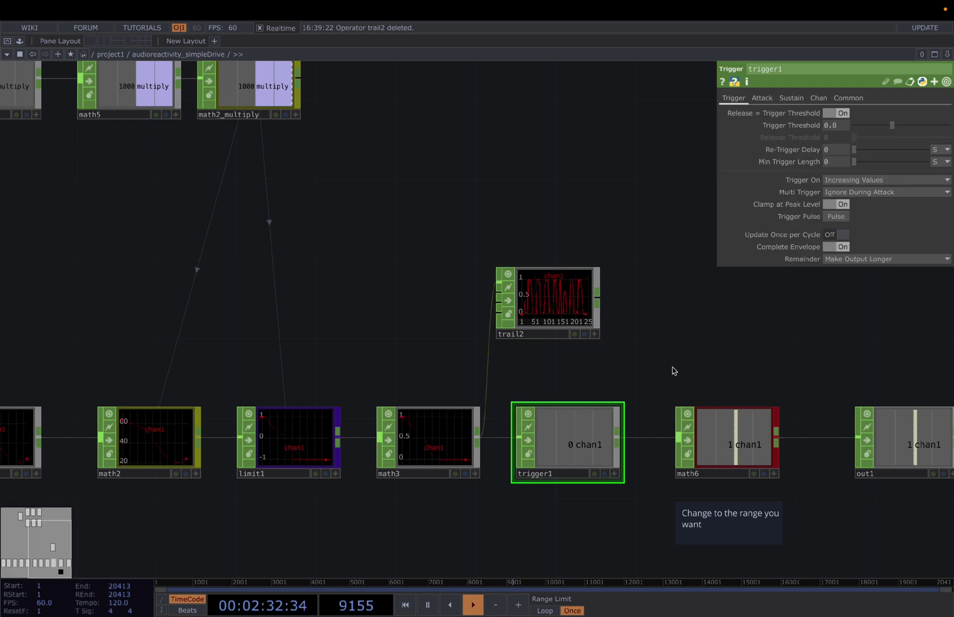
drag(707, 344, 664, 345)
key(space)
scroll(615, 371, down, 2)
scroll(624, 345, right, 2)
click(630, 435)
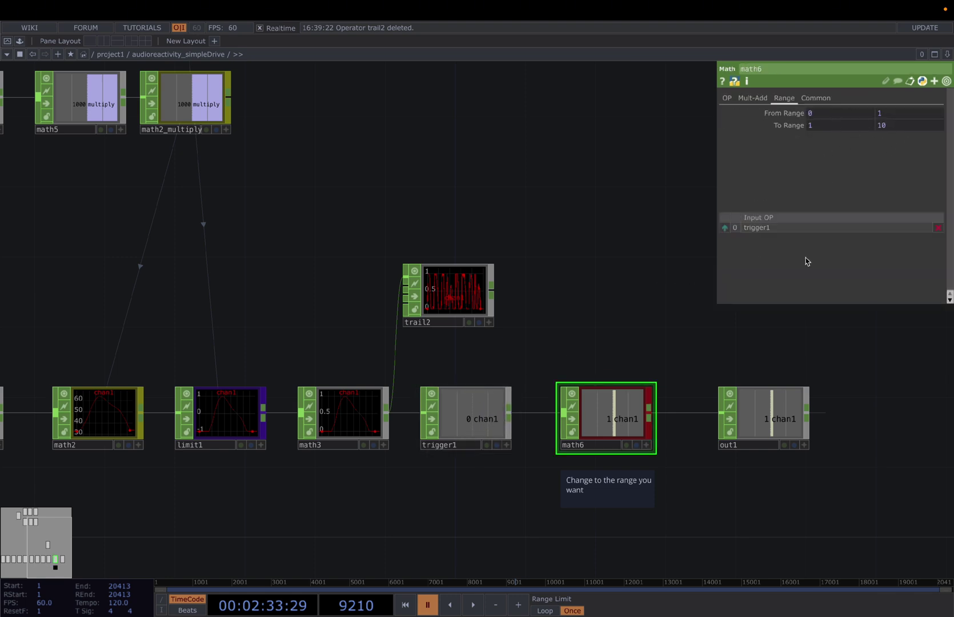
scroll(762, 327, down, 3)
click(757, 406)
key(u)
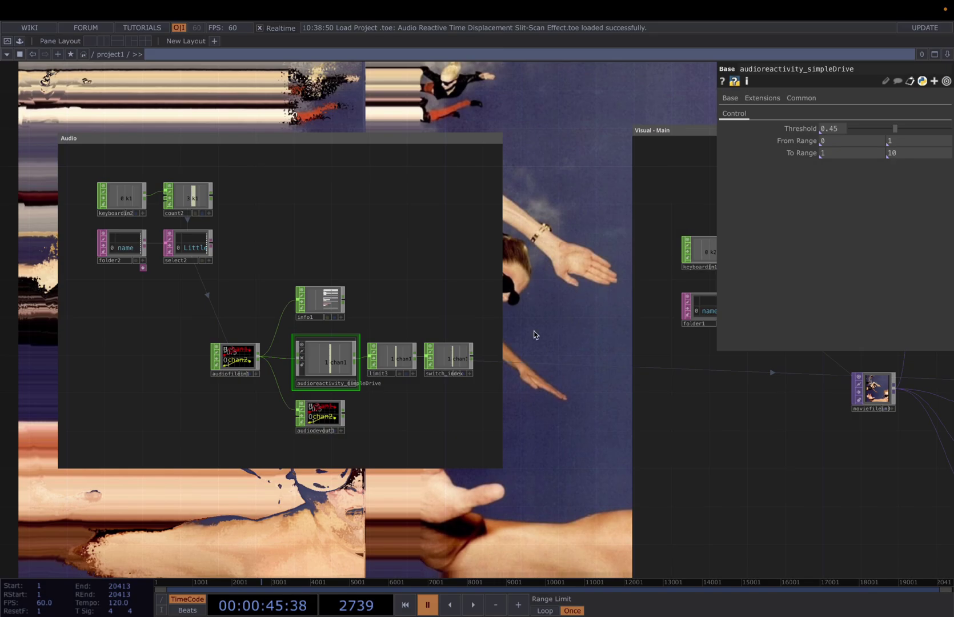
Step: Follow the switch_index null into the Visual - Main network and examine the index expression of switch2
click(456, 361)
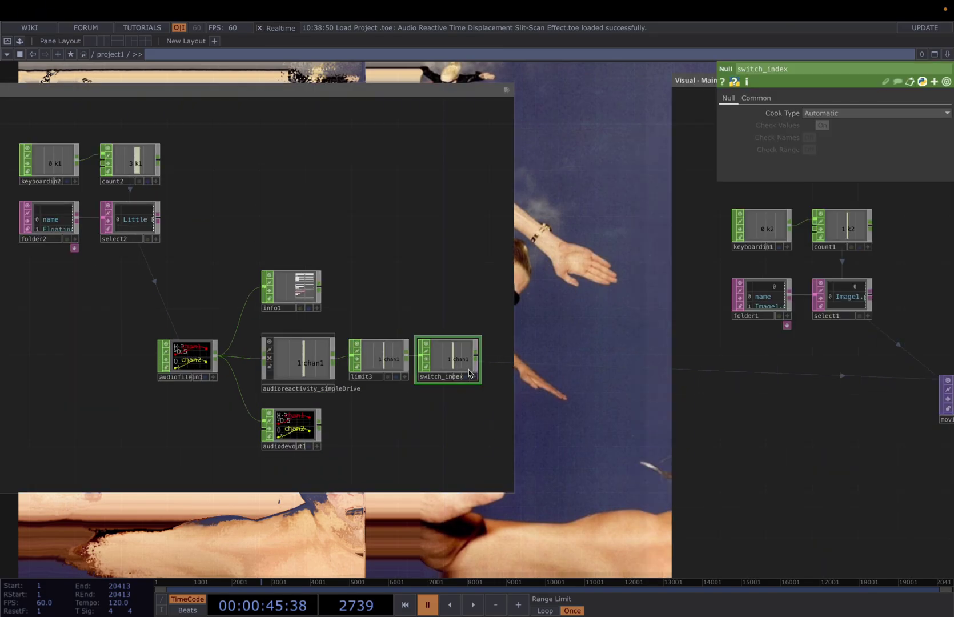
drag(470, 400, 350, 390)
scroll(349, 390, down, 2)
scroll(635, 336, down, 6)
drag(534, 192, 323, 179)
scroll(677, 355, up, 1)
scroll(677, 356, up, 4)
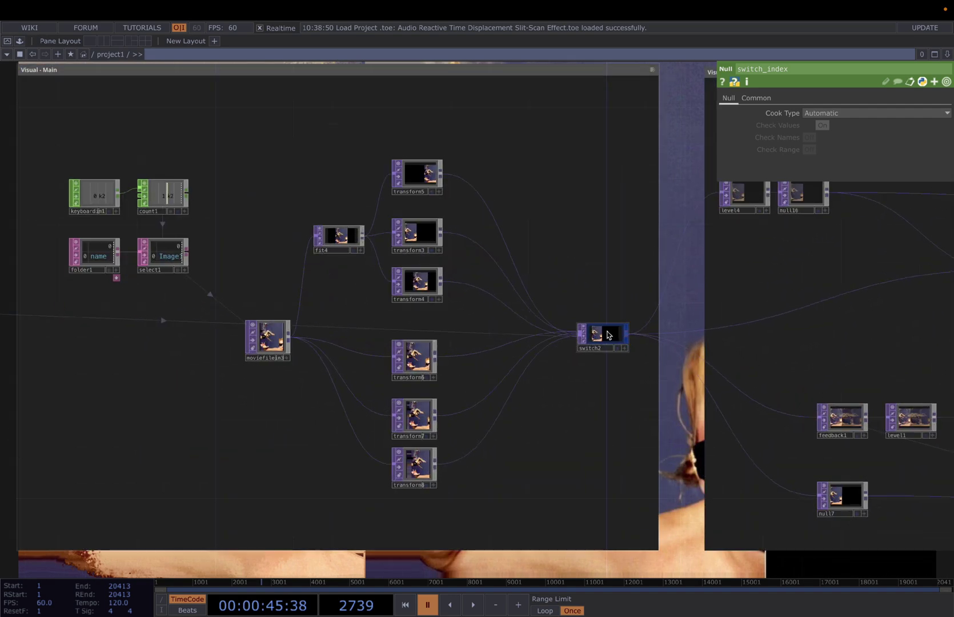
click(609, 335)
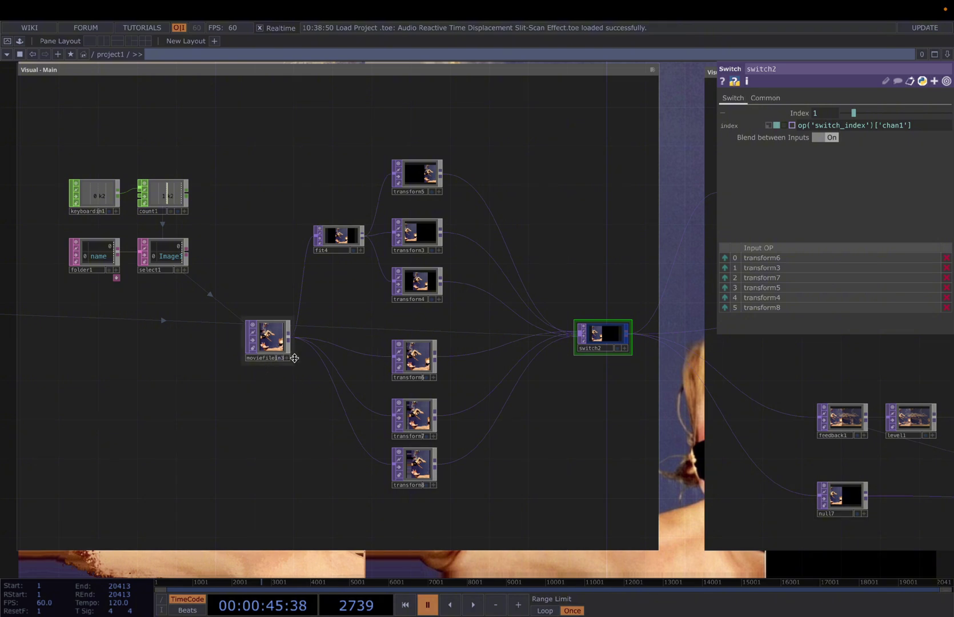
Step: Play the project to watch how the audio drives the switch2 inputs, and pause the playback
drag(264, 210, 309, 208)
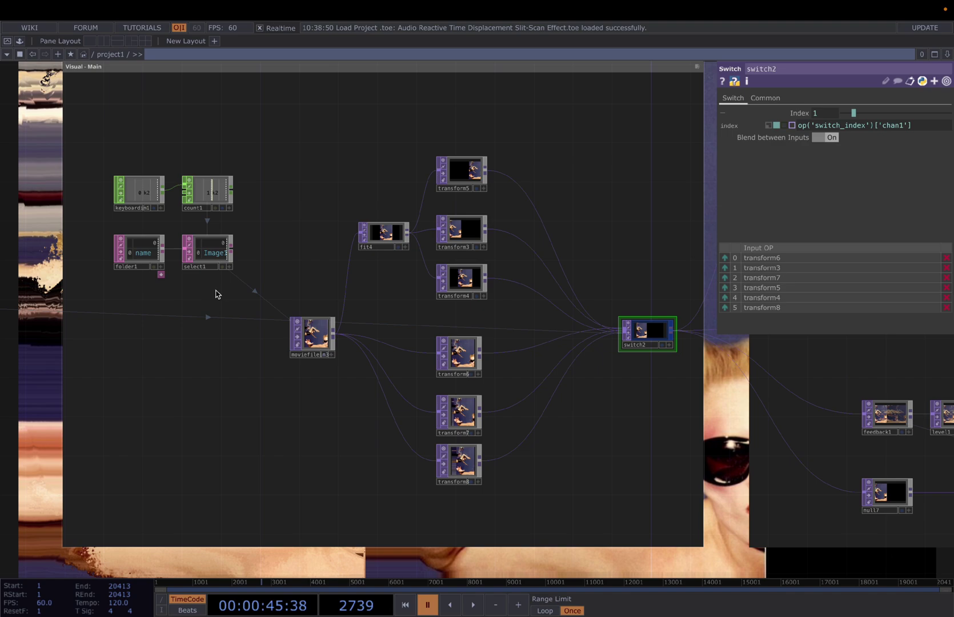
scroll(334, 295, down, 5)
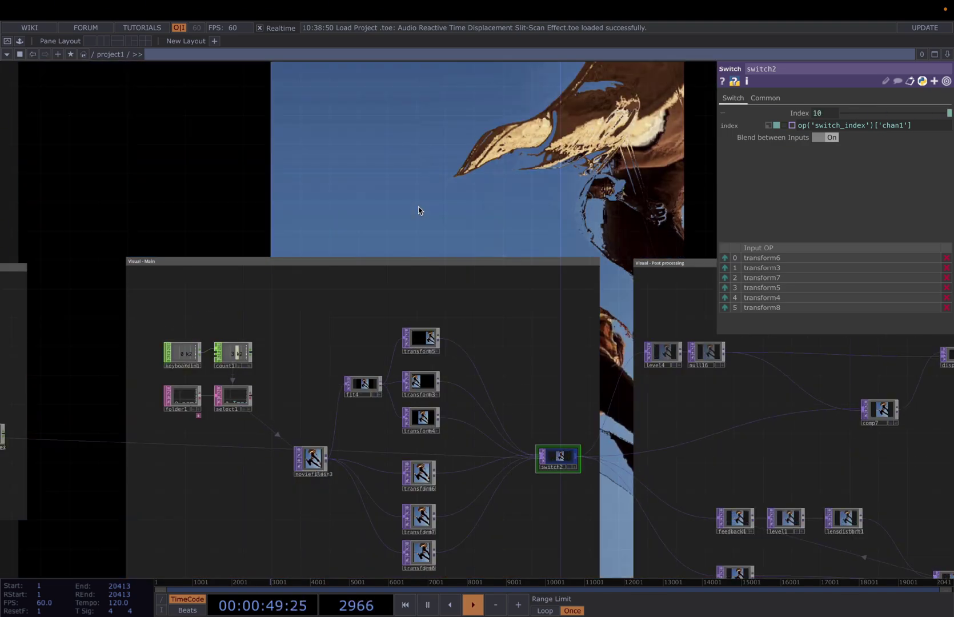
scroll(419, 210, down, 6)
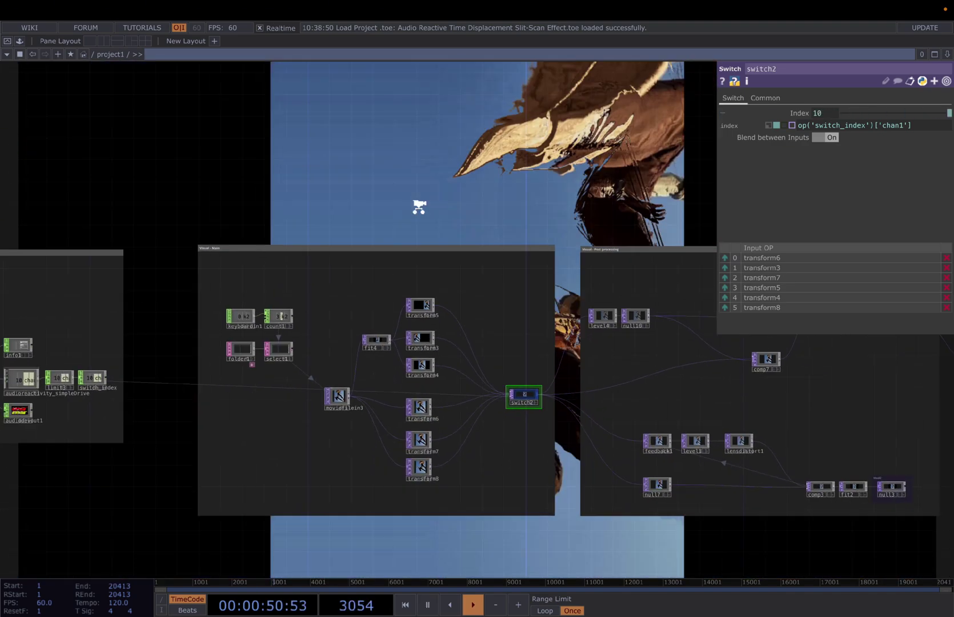
scroll(416, 228, down, 5)
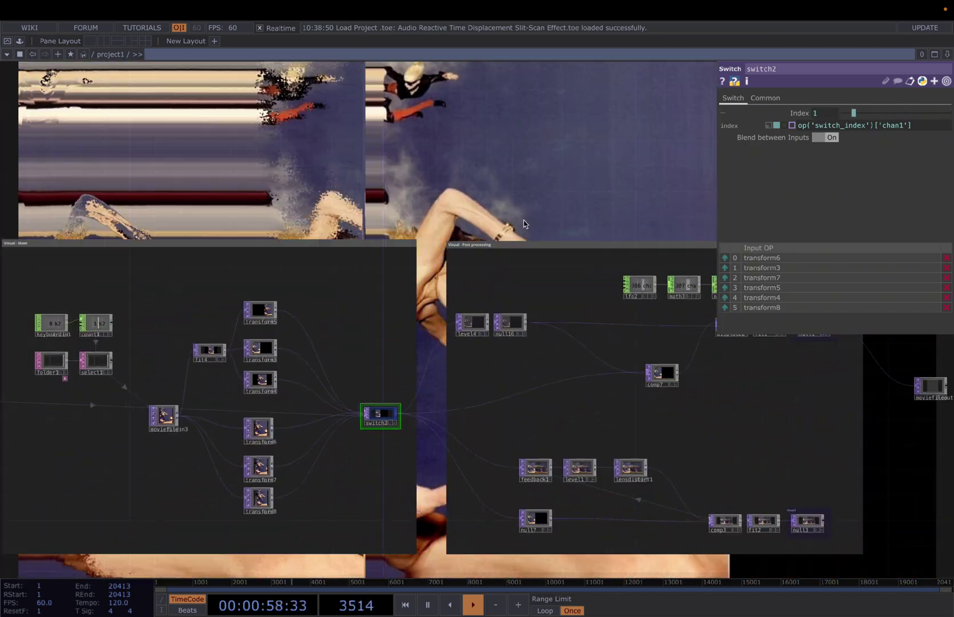
drag(534, 241, 389, 233)
key(space)
scroll(406, 340, up, 1)
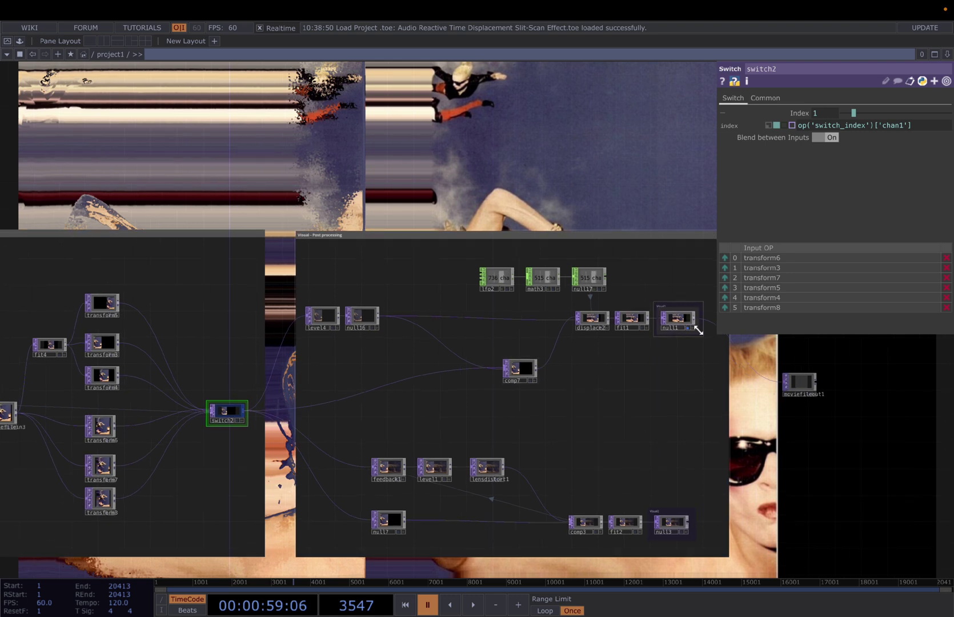
Step: Examine the Visual - Post processing network and its final null outputs
drag(656, 206, 538, 200)
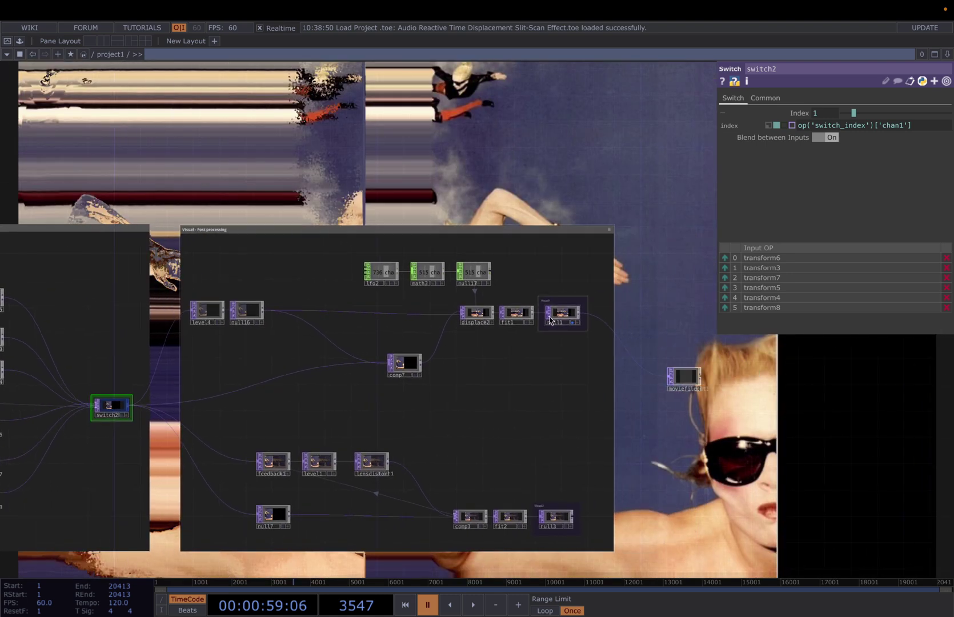
scroll(477, 315, up, 1)
drag(643, 466, 605, 381)
scroll(531, 448, up, 3)
click(525, 454)
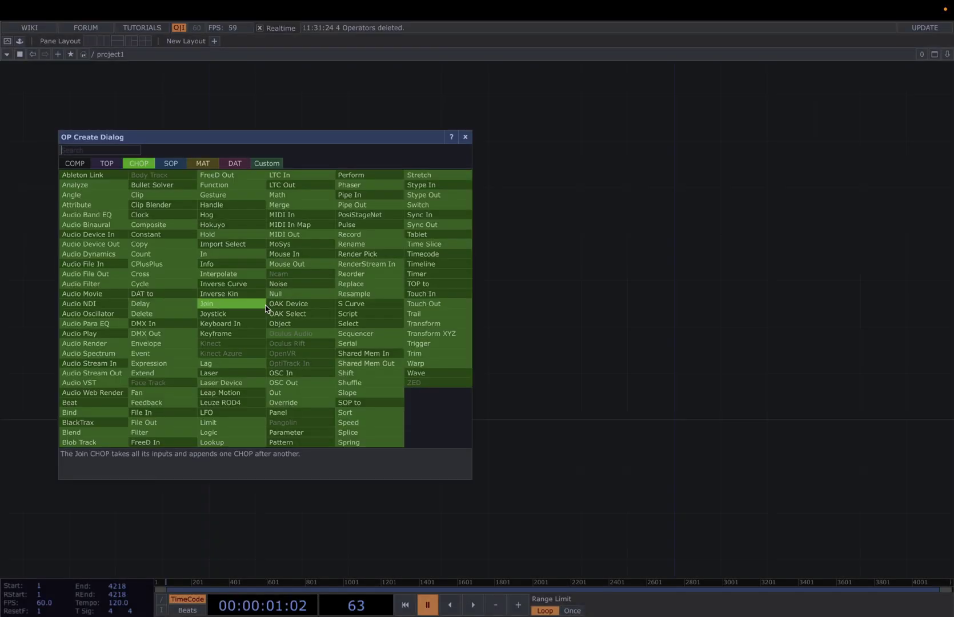
Step: In the empty project, set up an Audio File In CHOP with an Info CHOP connected to its output
key(Escape)
key(Tab)
text(inp)
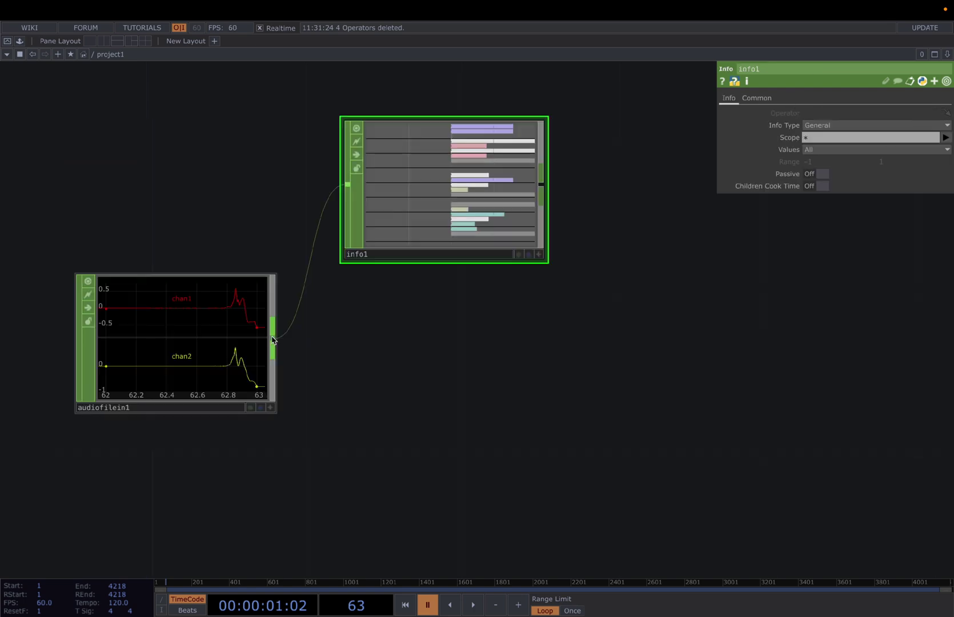
Step: Branch an Audio Device Out CHOP off the output of audiofilein1 and place it below info1
right_click(272, 340)
text(de)
click(124, 278)
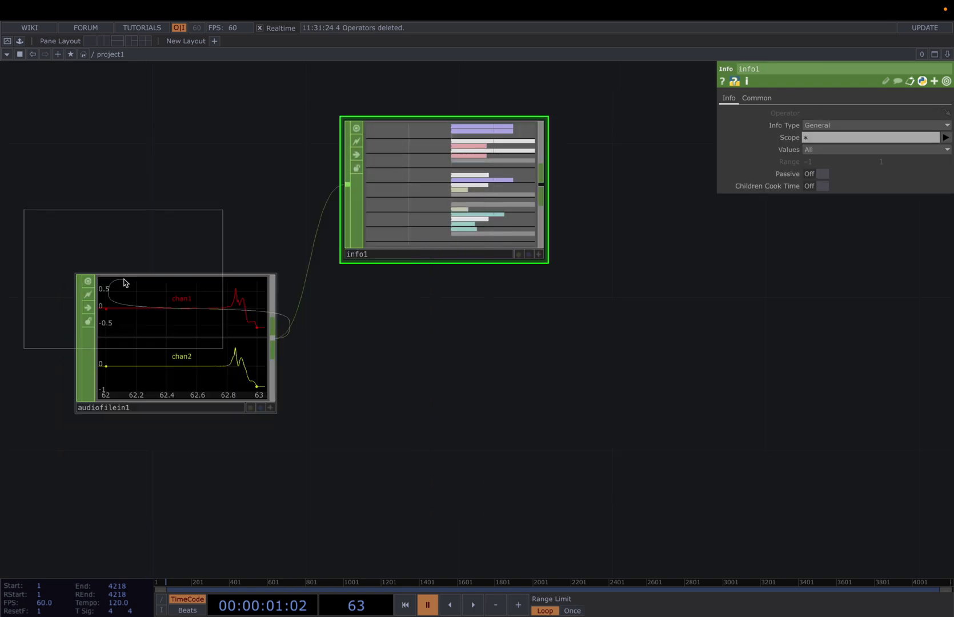
click(440, 502)
key(h)
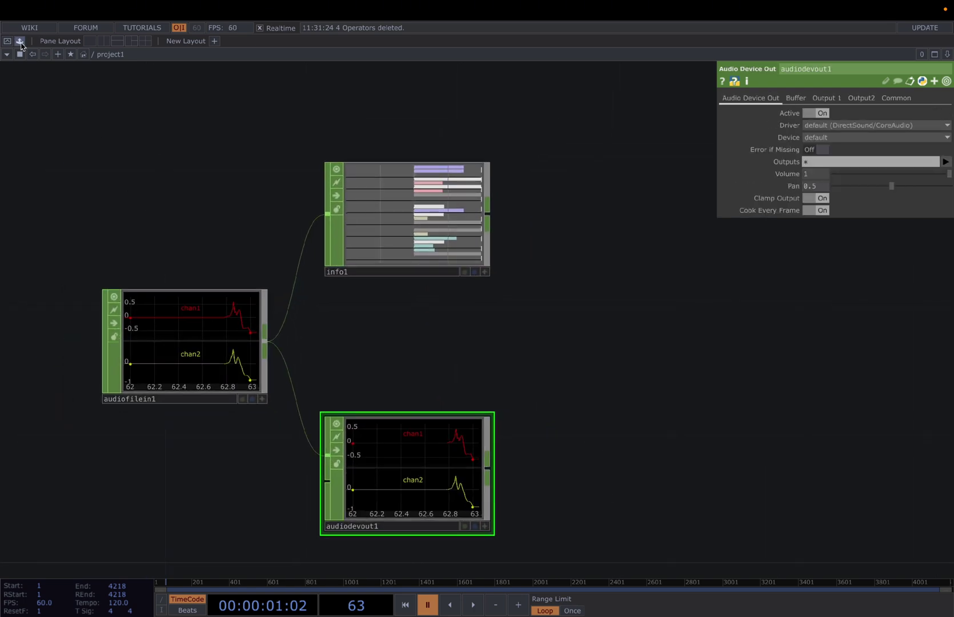
Step: Add the audioreactivity_simpleDrive component from the Audio Setup palette folder, feed it from audiofilein1, and space out the nodes
click(19, 41)
drag(57, 432, 522, 372)
key(h)
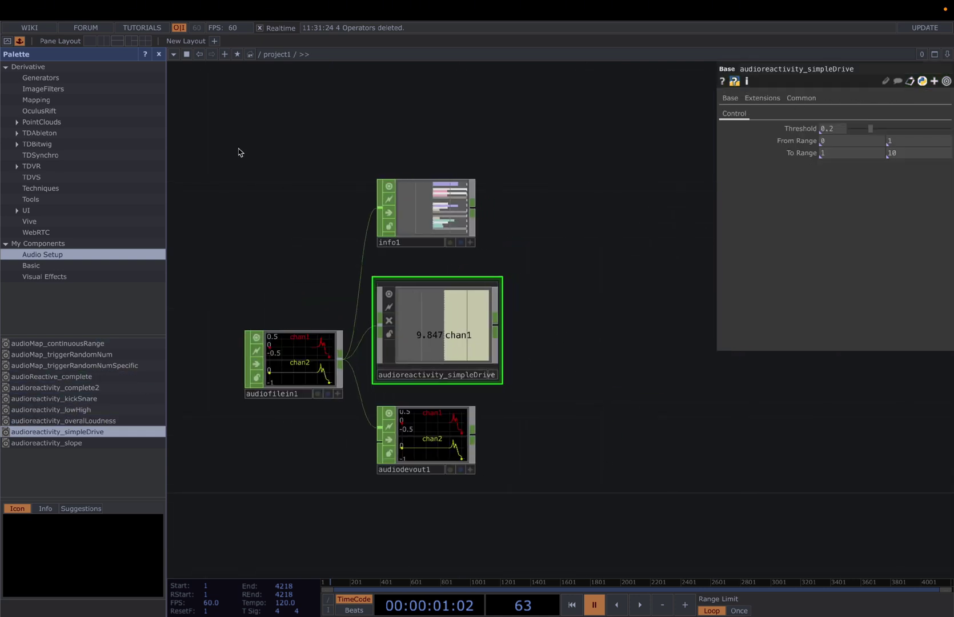
click(159, 54)
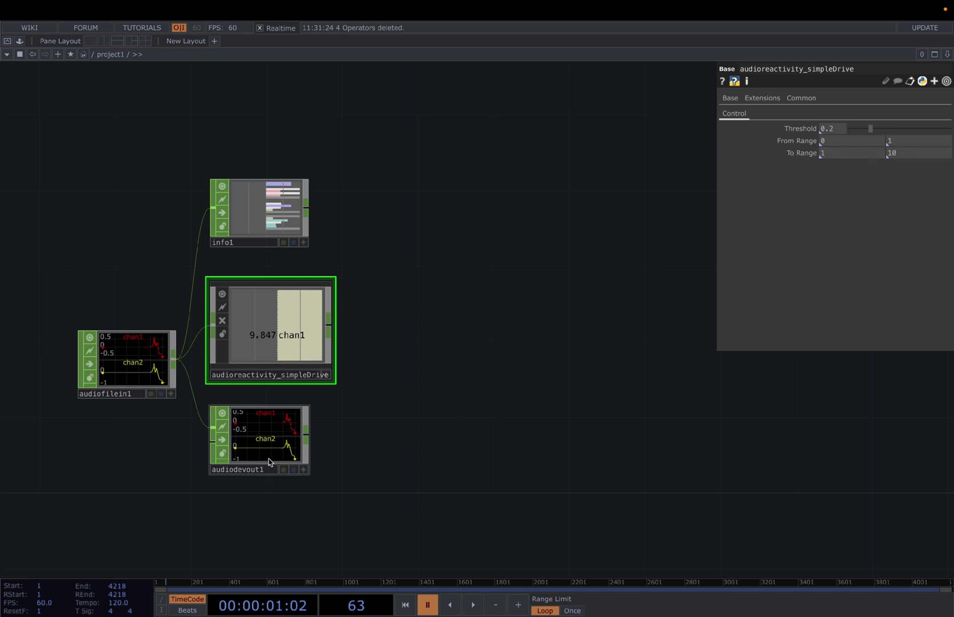
drag(266, 462, 266, 481)
drag(487, 414, 492, 390)
drag(491, 390, 495, 376)
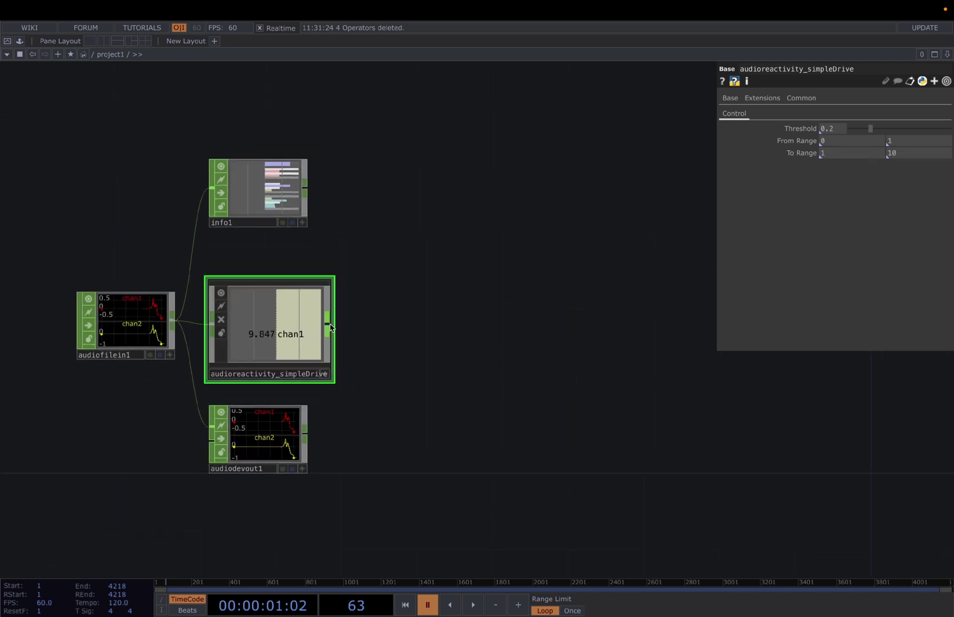
Step: Connect a Limit CHOP to the output of audioreactivity_simpleDrive and open its quantize settings
right_click(328, 325)
text(lim)
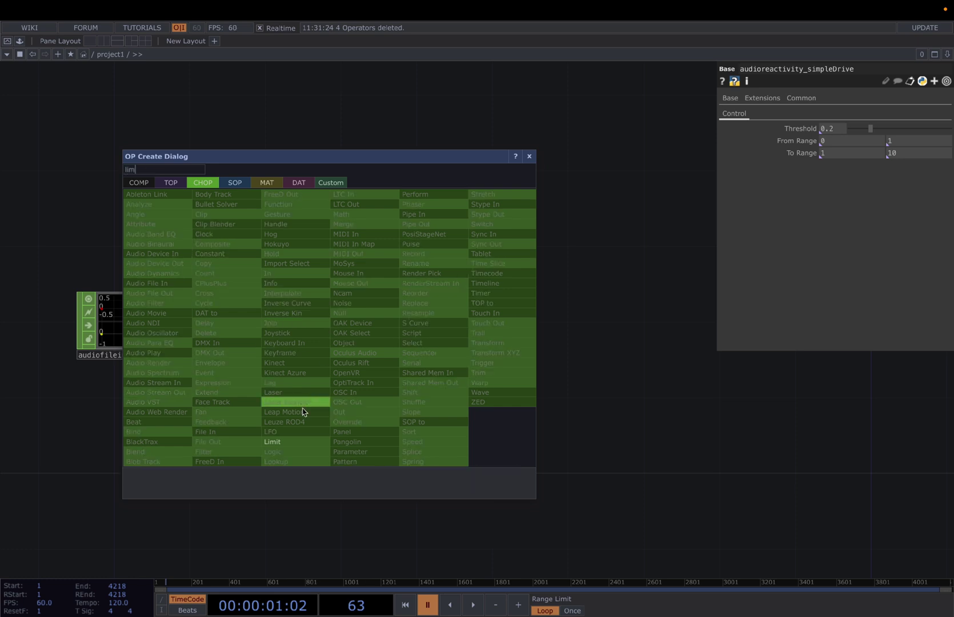
click(272, 442)
click(390, 325)
click(759, 98)
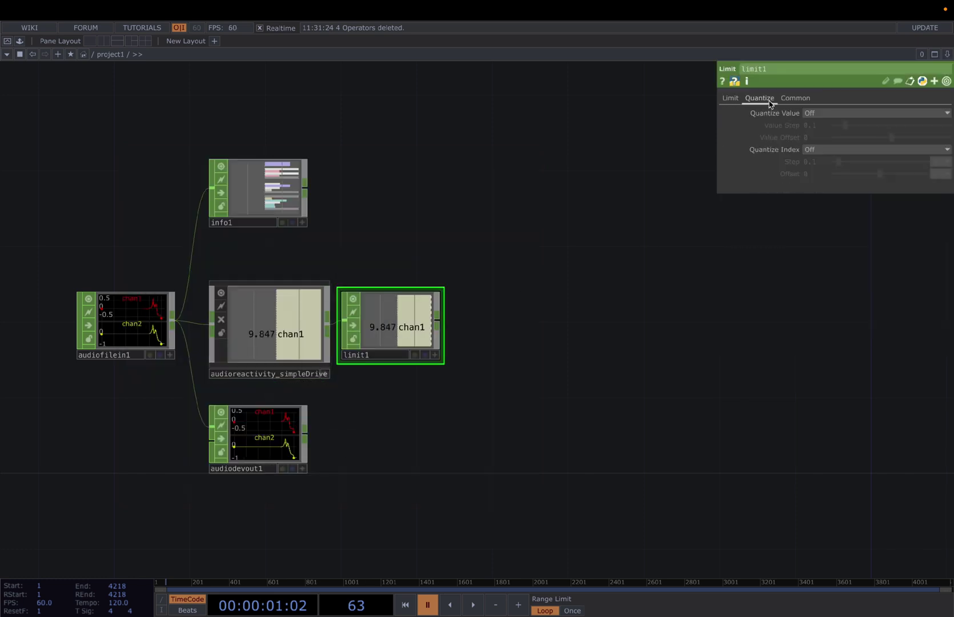
Step: Quantize limit1's values with Ceiling at a value step of 0.2, move the node slightly, and connect a Null CHOP to its output
click(867, 112)
click(818, 137)
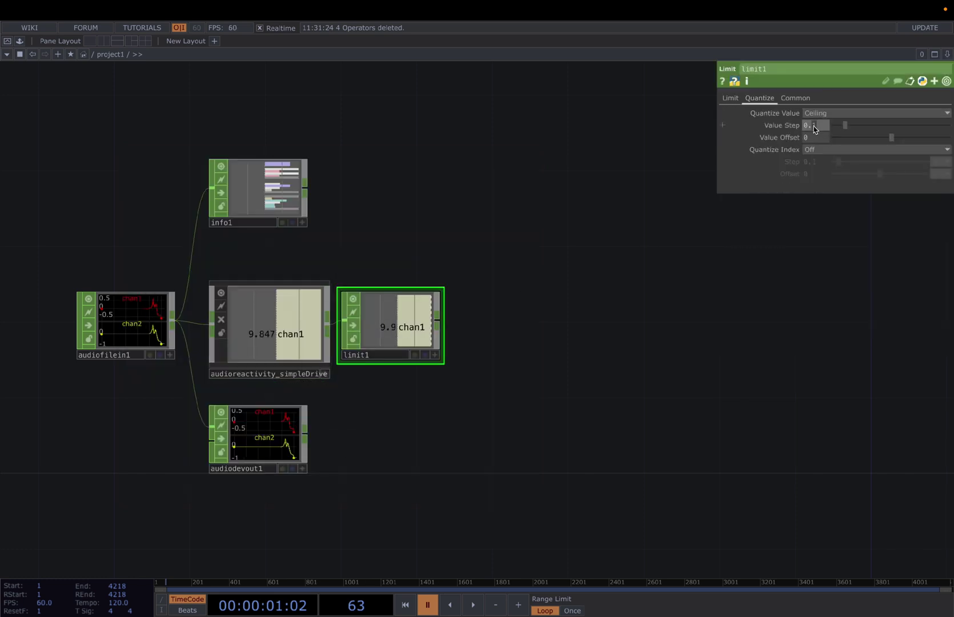
drag(406, 330, 424, 329)
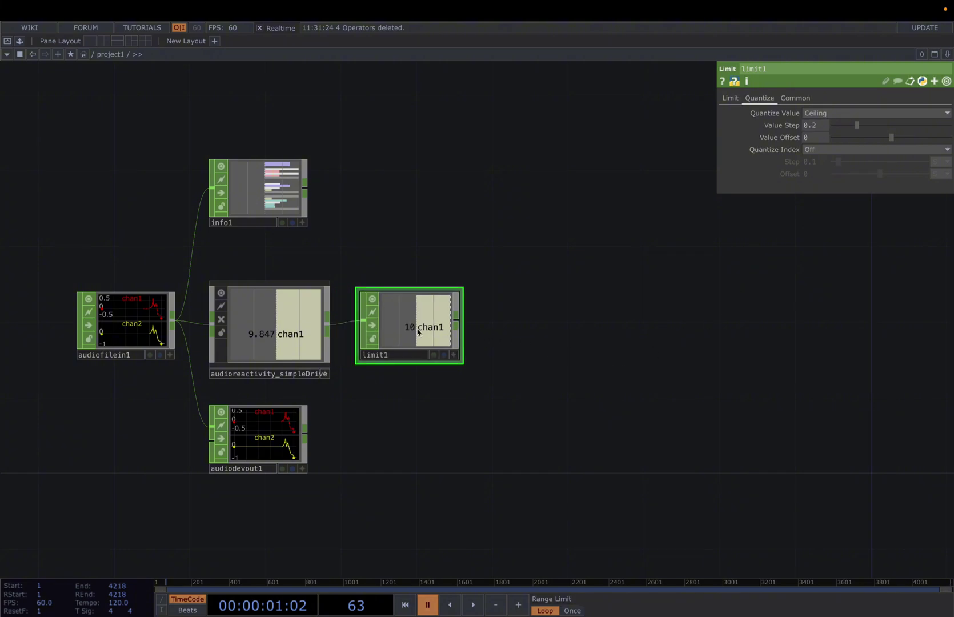
right_click(457, 322)
click(486, 308)
click(566, 333)
Step: Add a Folder DAT in the free space above the audio network
scroll(487, 405, down, 5)
key(Tab)
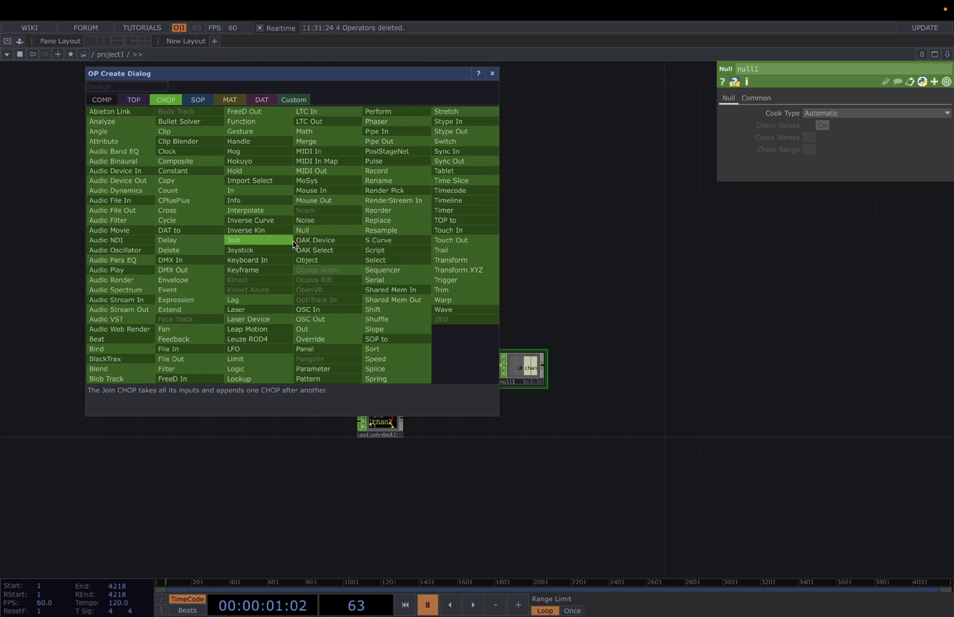
text(fol)
click(262, 100)
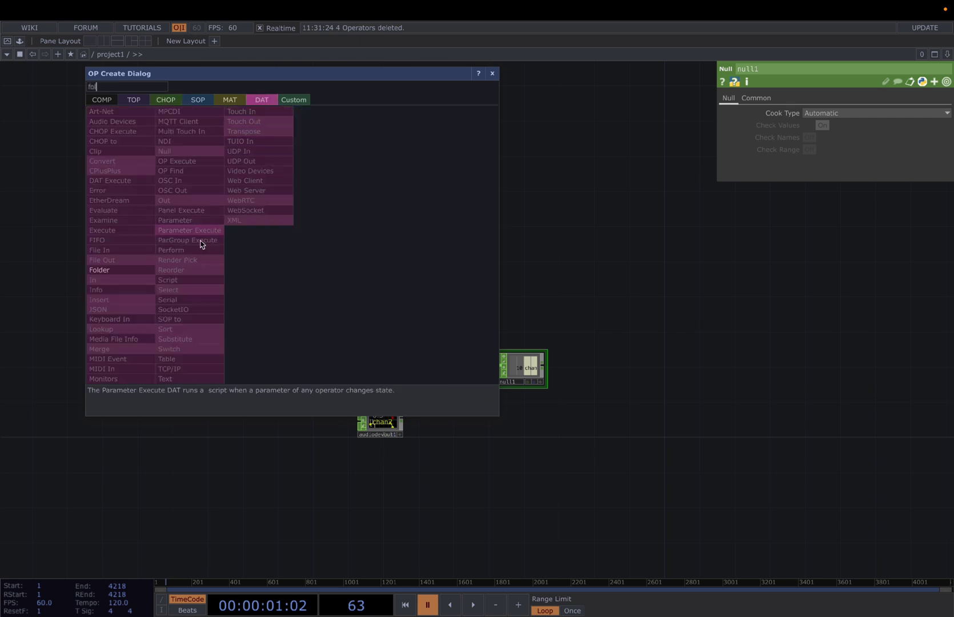
click(108, 269)
click(334, 232)
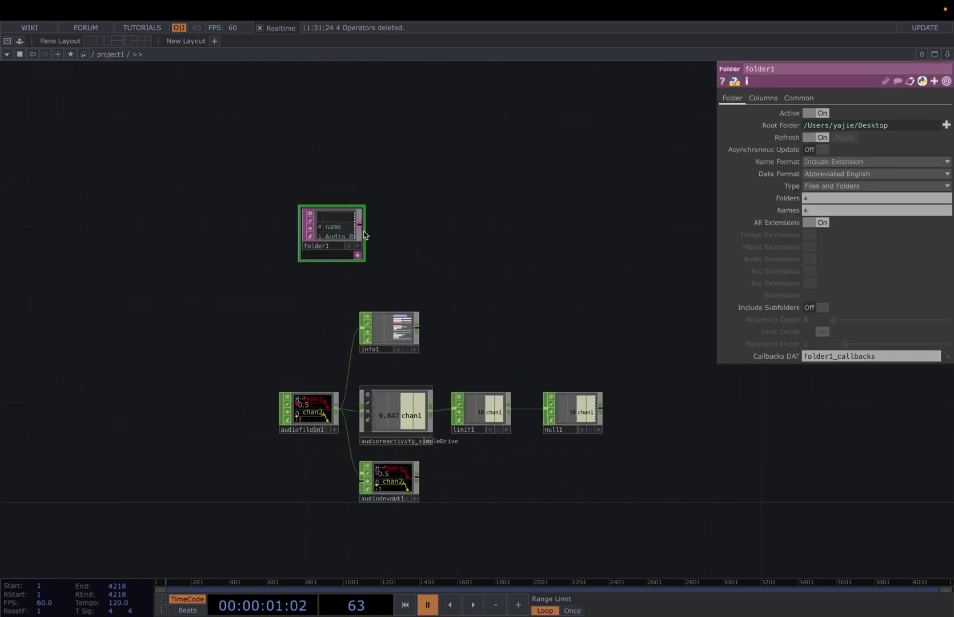
Step: Set folder1's root folder to the audio folder on the Desktop
scroll(364, 234, up, 2)
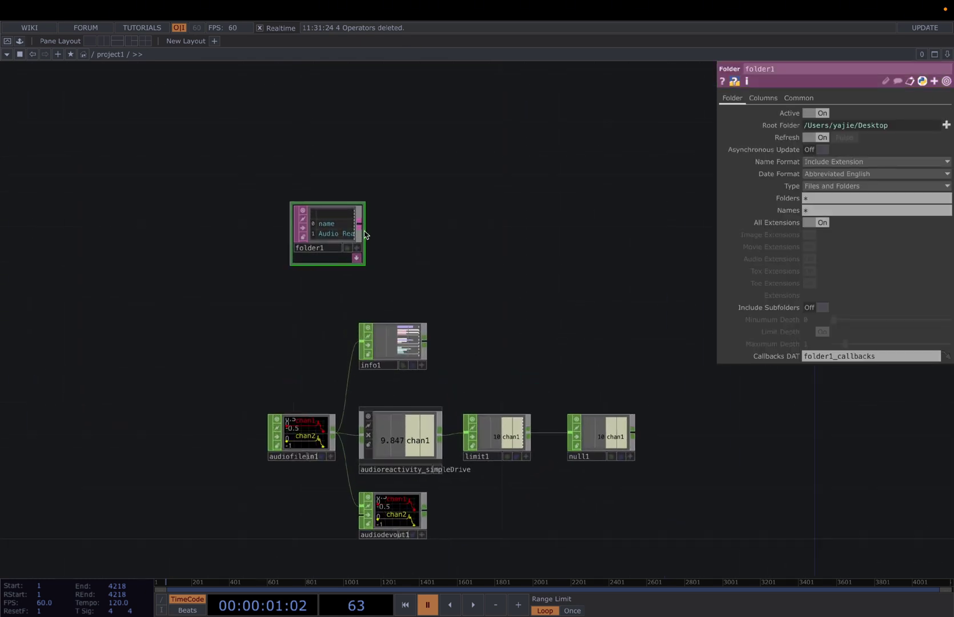
click(946, 125)
click(239, 168)
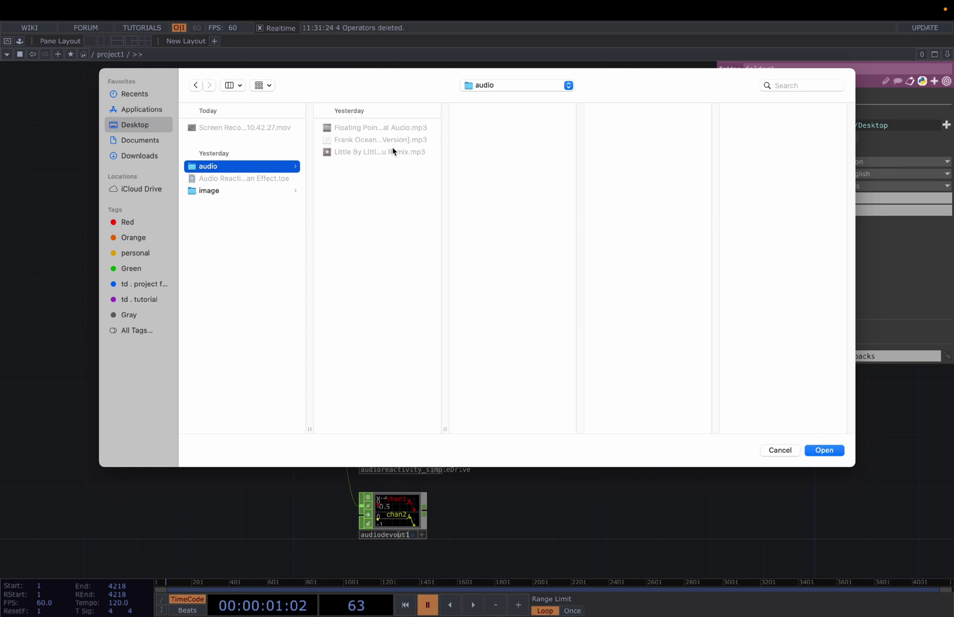
click(824, 450)
scroll(342, 249, up, 5)
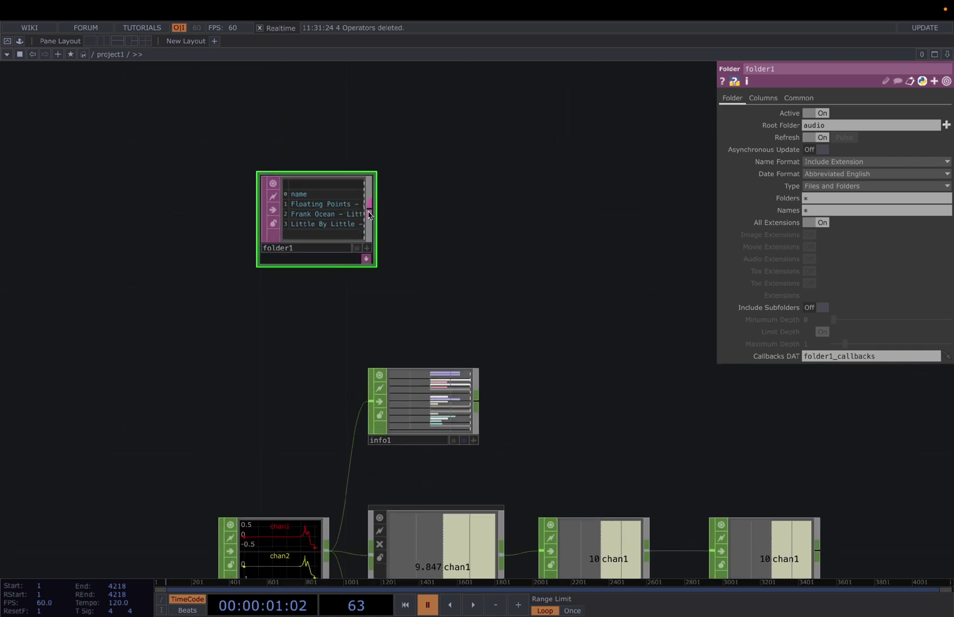
Step: Connect a Select DAT to folder1's output, set its row selection to by Index, and align it with folder1
click(369, 213)
click(265, 260)
click(470, 229)
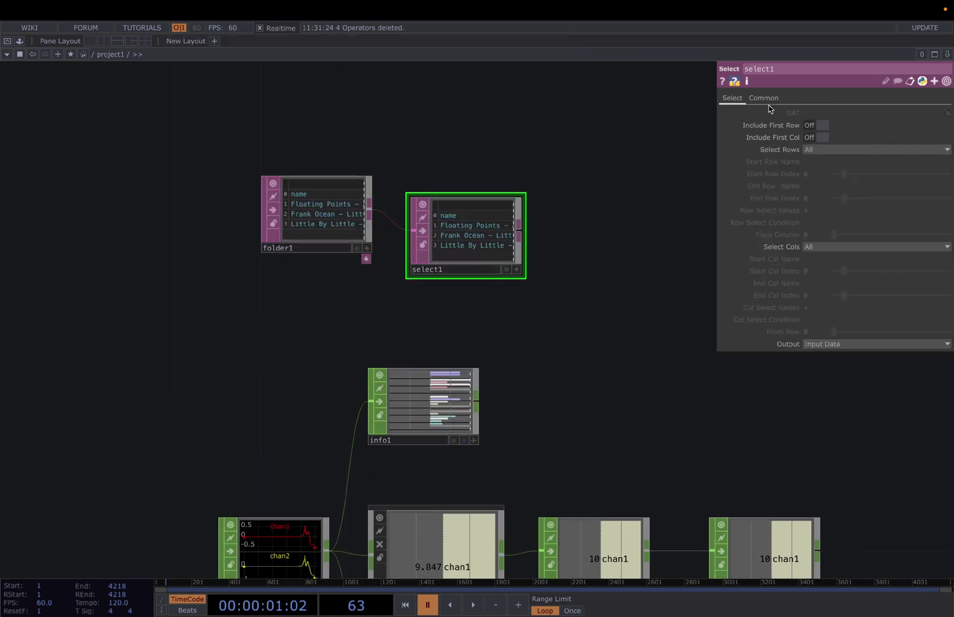
click(822, 149)
click(828, 174)
drag(454, 234, 453, 213)
Step: Add a Keyboard In CHOP directly above folder1
drag(588, 197, 641, 285)
key(Tab)
text(ke)
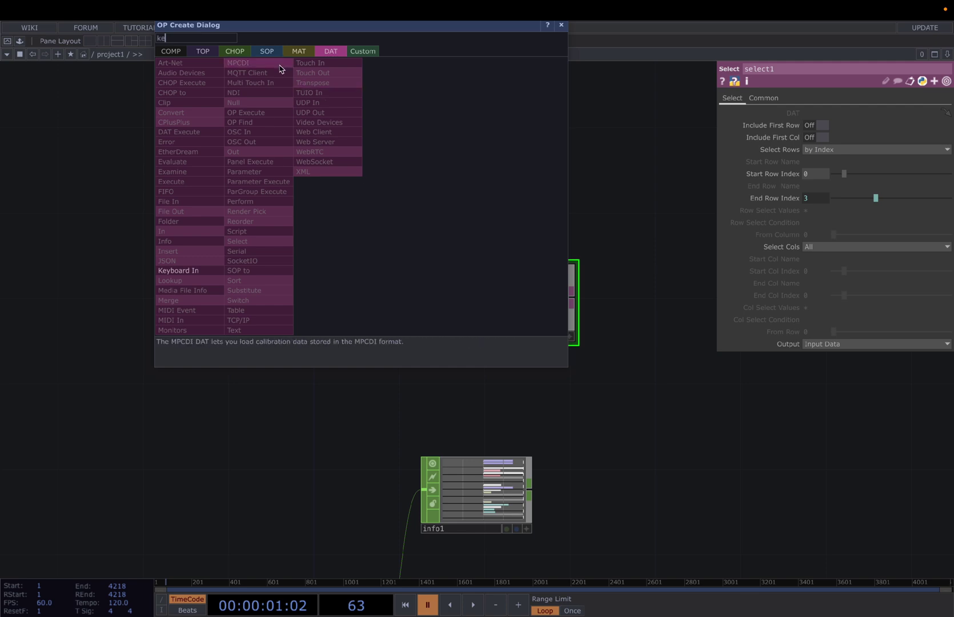
click(237, 52)
click(319, 213)
click(425, 202)
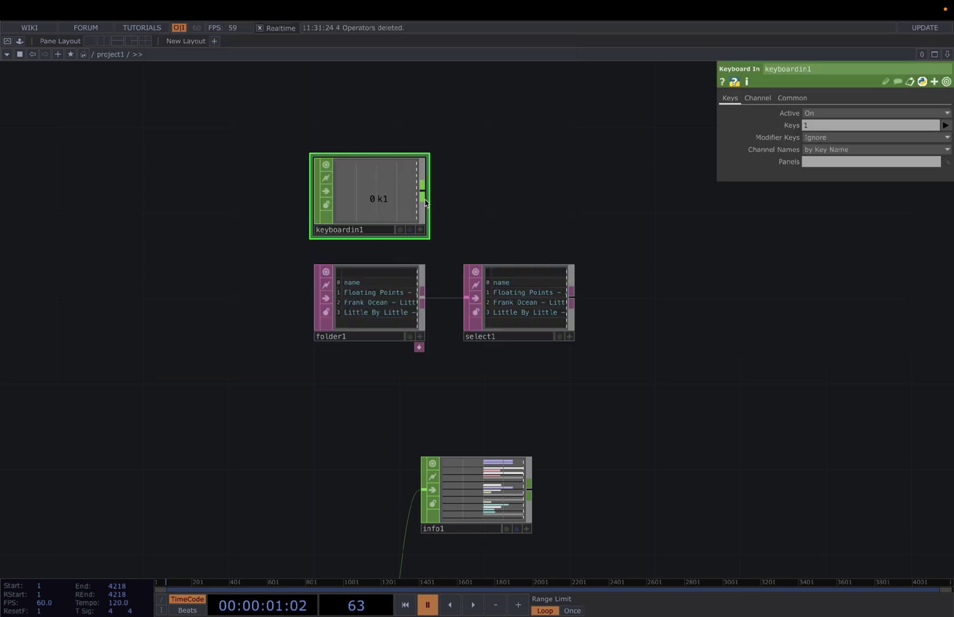
Step: Connect a Count CHOP to the output of keyboardin1
right_click(424, 193)
text(cou)
click(308, 142)
click(517, 196)
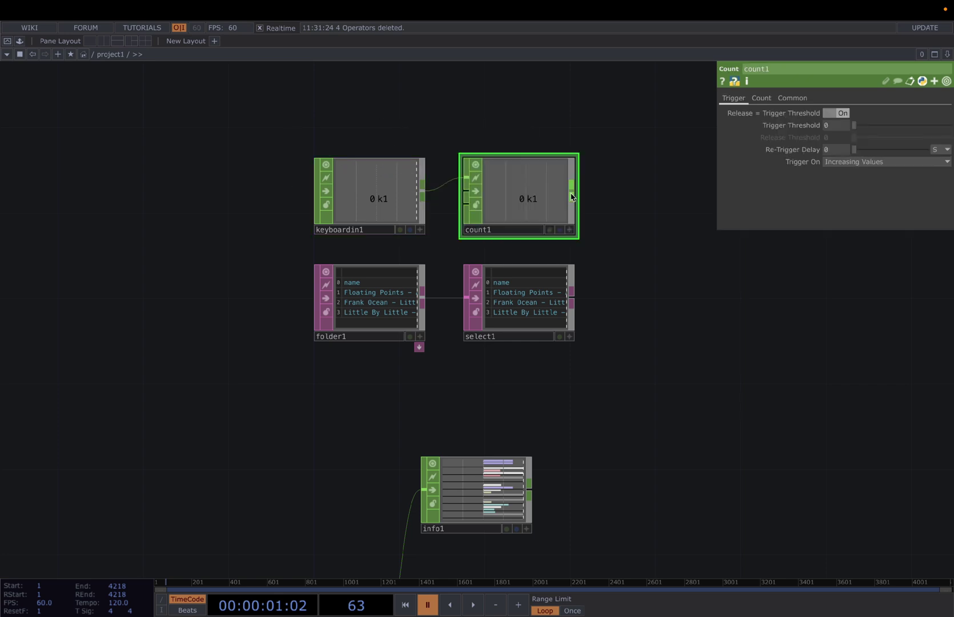
Step: Connect a Null CHOP to count1's output and rename it row_index
right_click(573, 191)
click(579, 182)
click(660, 200)
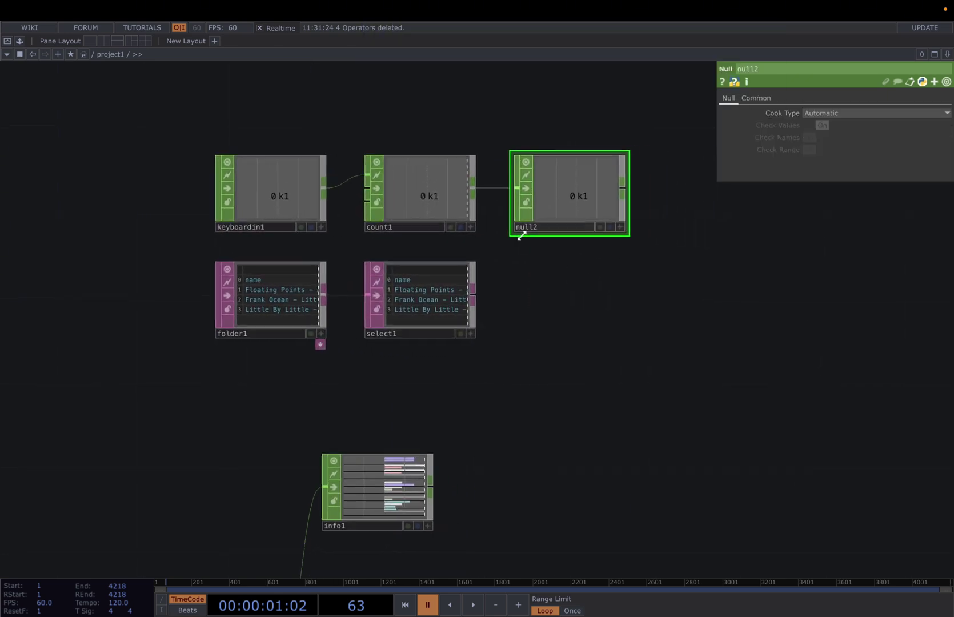
click(449, 312)
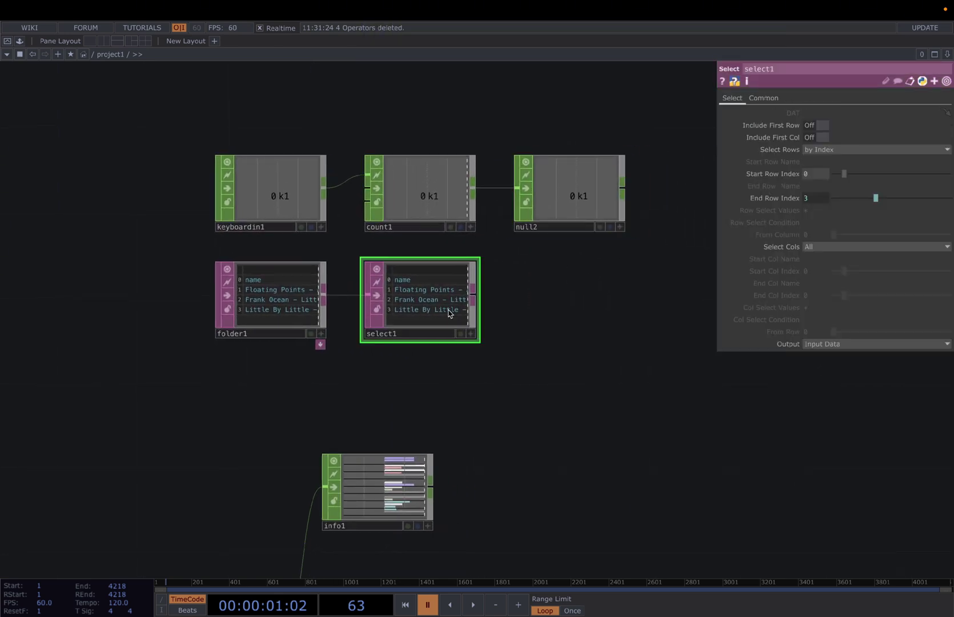
click(564, 227)
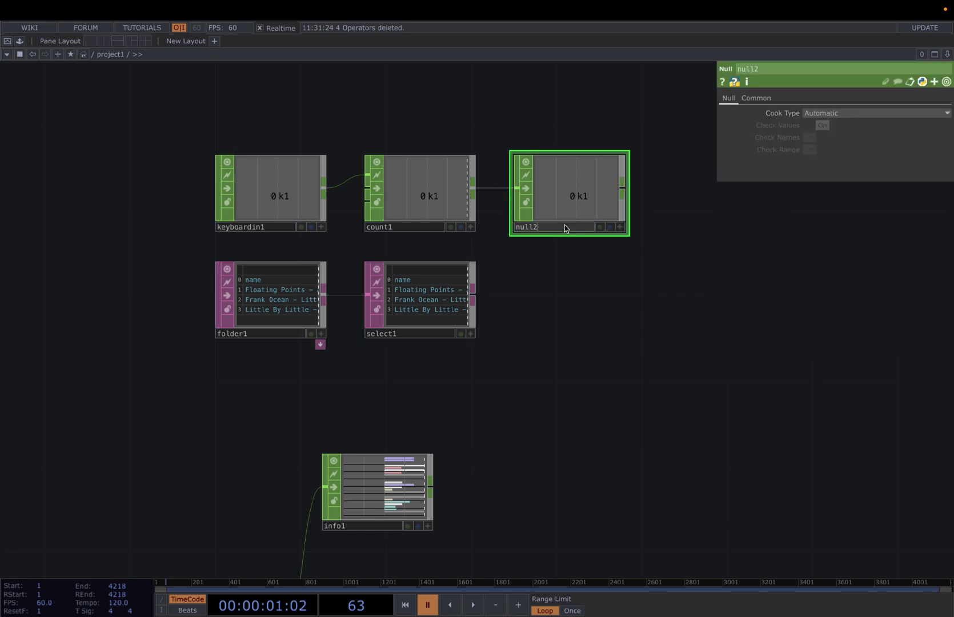
text(row_index)
key(Return)
Step: Set count1's limit to Loop Min/Max with minimum 1 and maximum 3, and reset the count
click(445, 210)
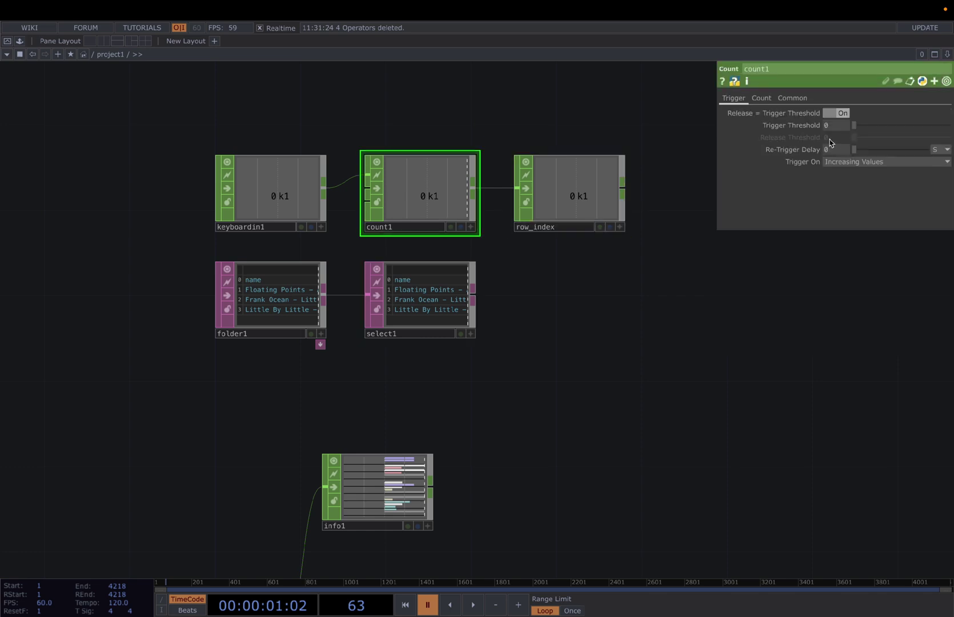
click(760, 98)
click(868, 113)
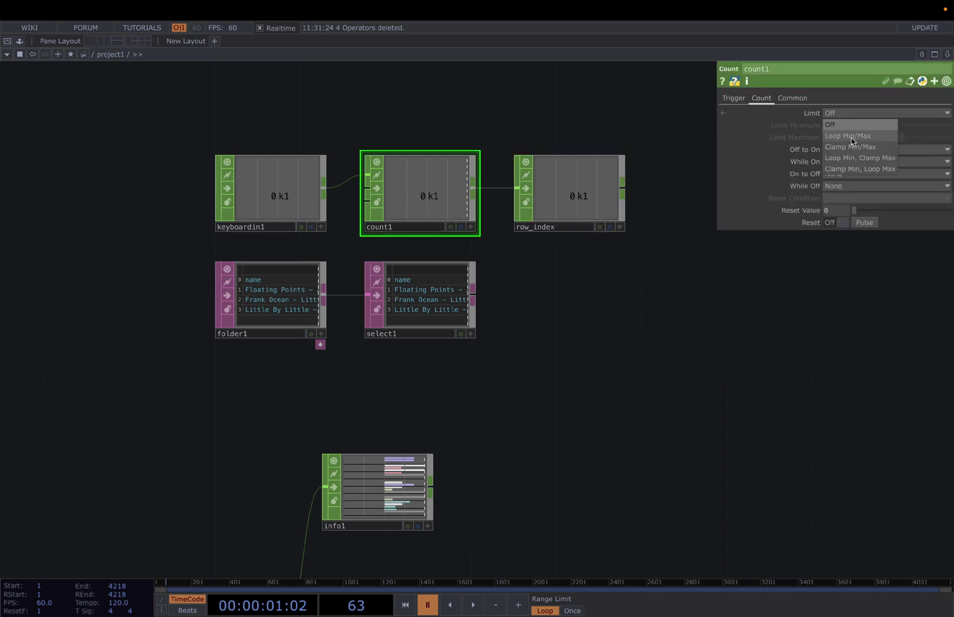
click(846, 136)
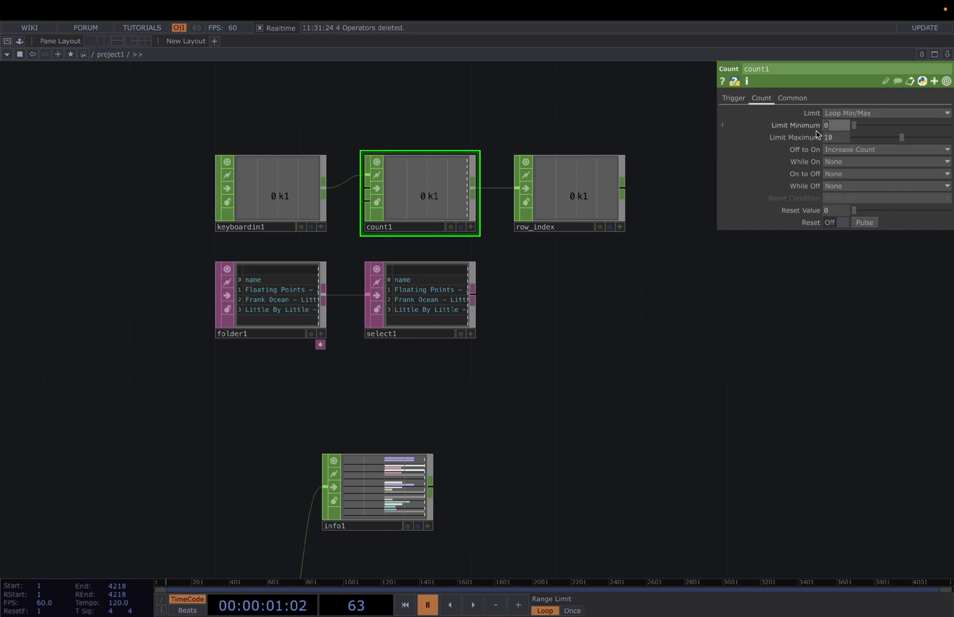
drag(845, 137, 800, 139)
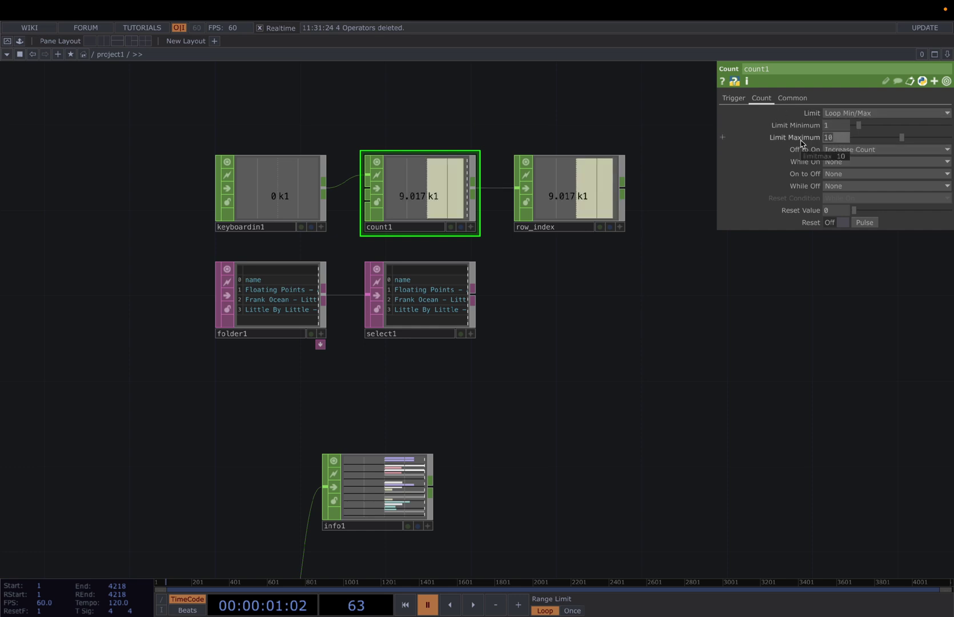
text(3)
click(725, 292)
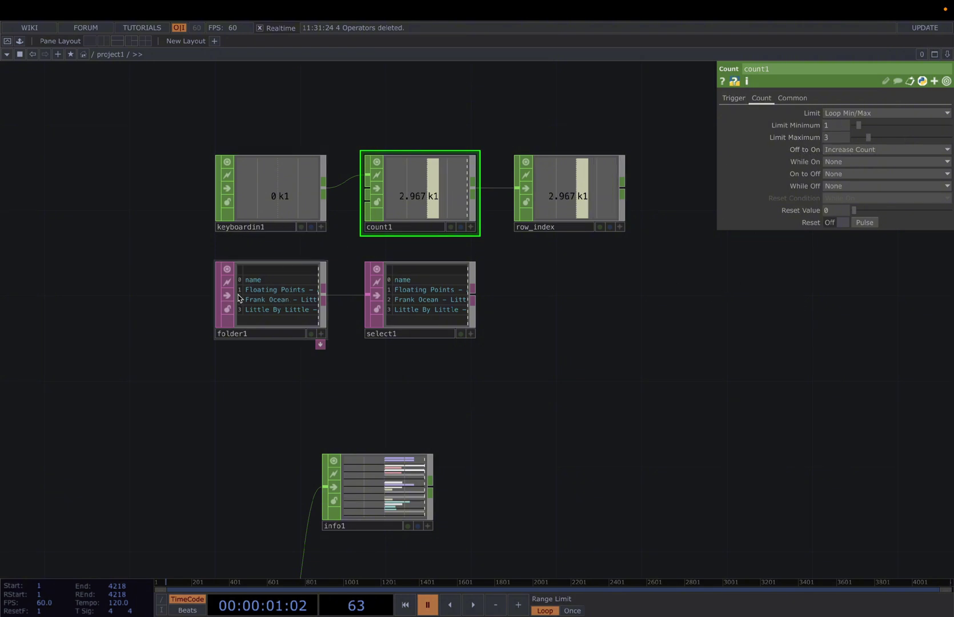
scroll(242, 305, up, 2)
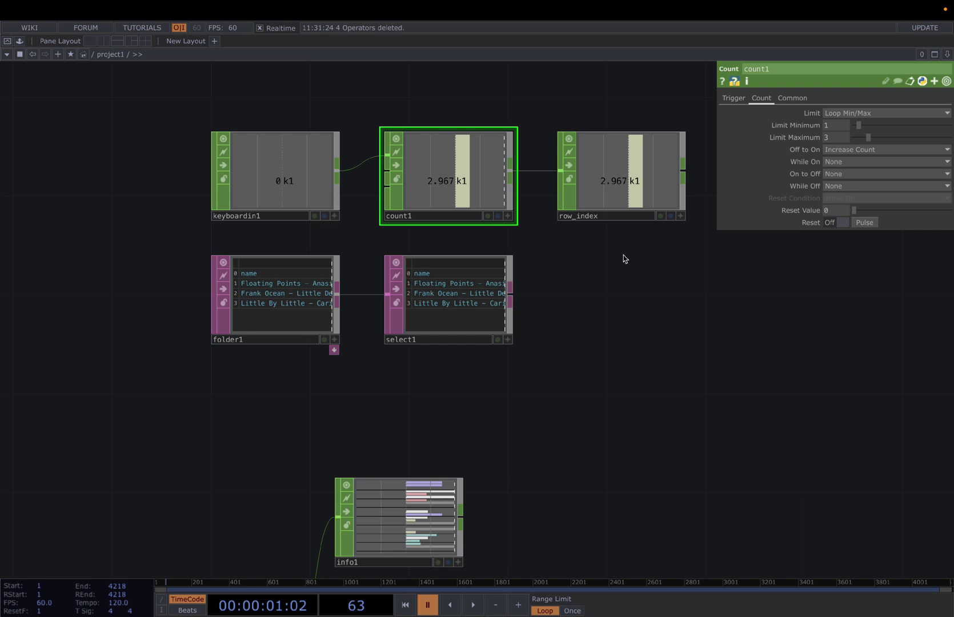
drag(700, 275, 694, 272)
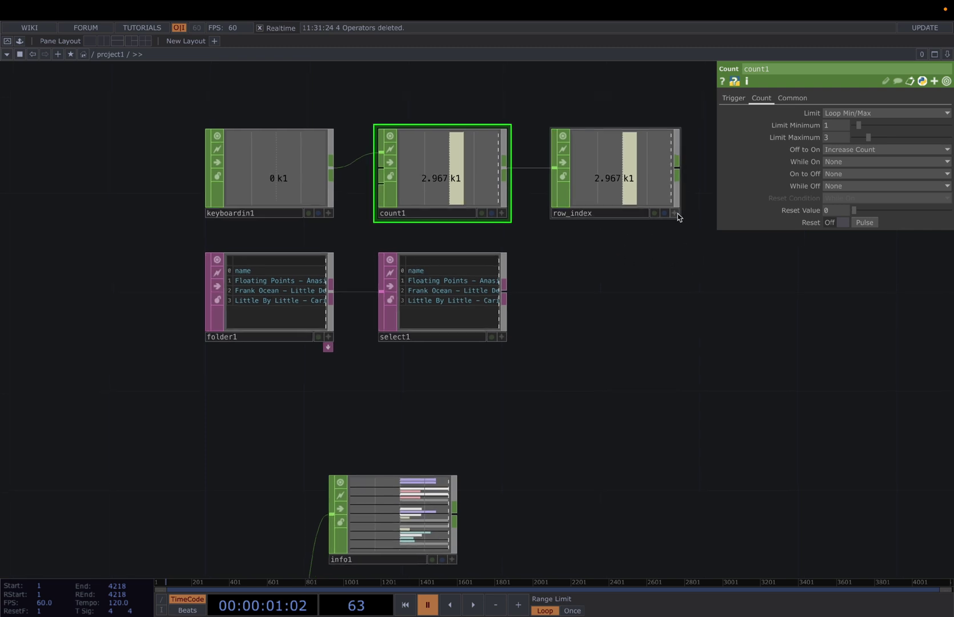
click(843, 223)
Step: Link the k1 channel of row_index to both the start and end row index of select1
click(674, 213)
drag(630, 185, 767, 175)
click(757, 170)
drag(605, 183, 771, 200)
click(765, 194)
Step: Set the File parameter of audiofilein1 to the expression op('select1')[0,1]
scroll(247, 413, down, 5)
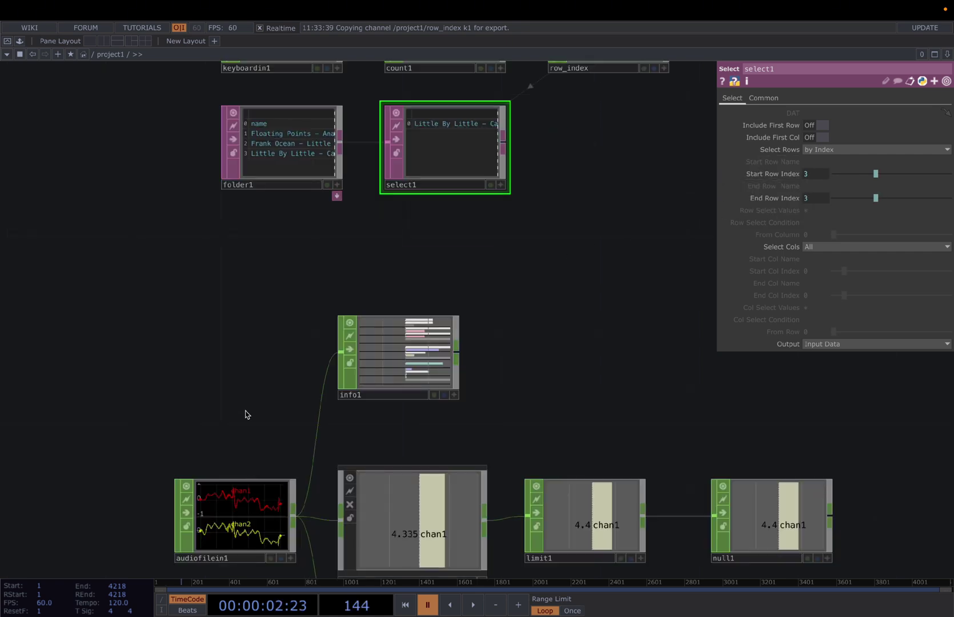
click(256, 472)
scroll(287, 347, up, 5)
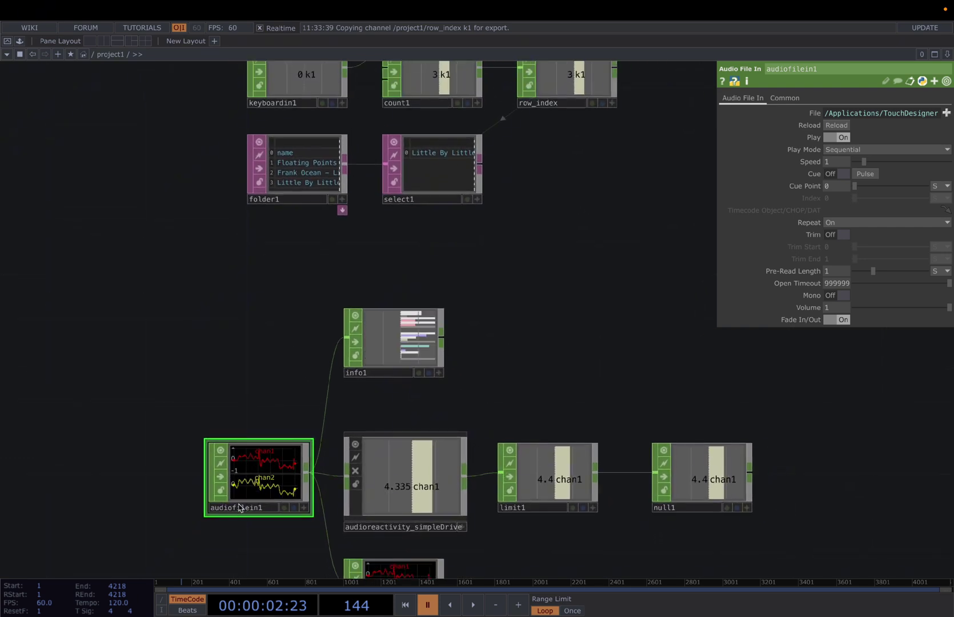
click(816, 114)
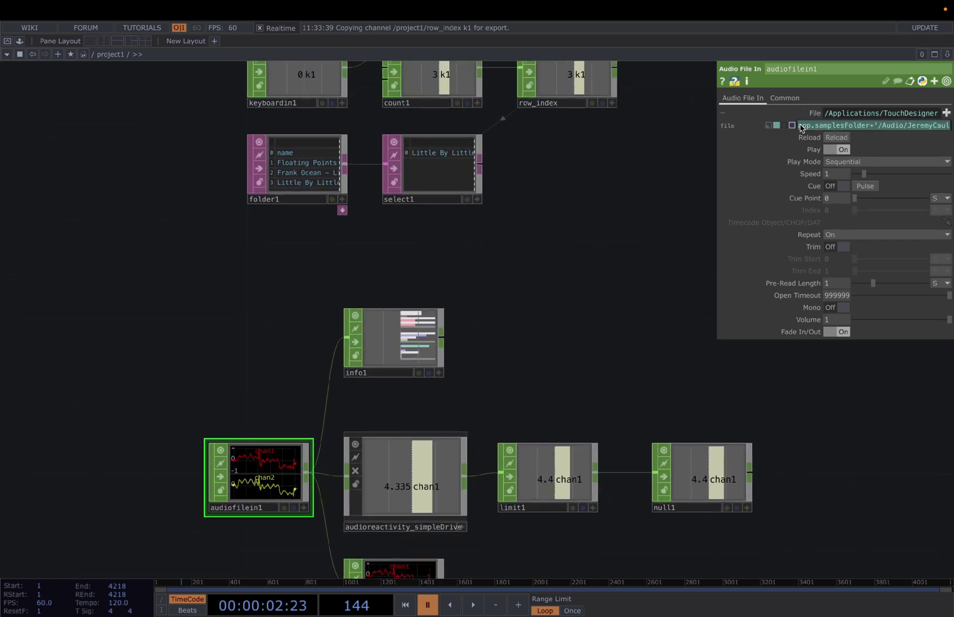
text(op('select1')[0,1)
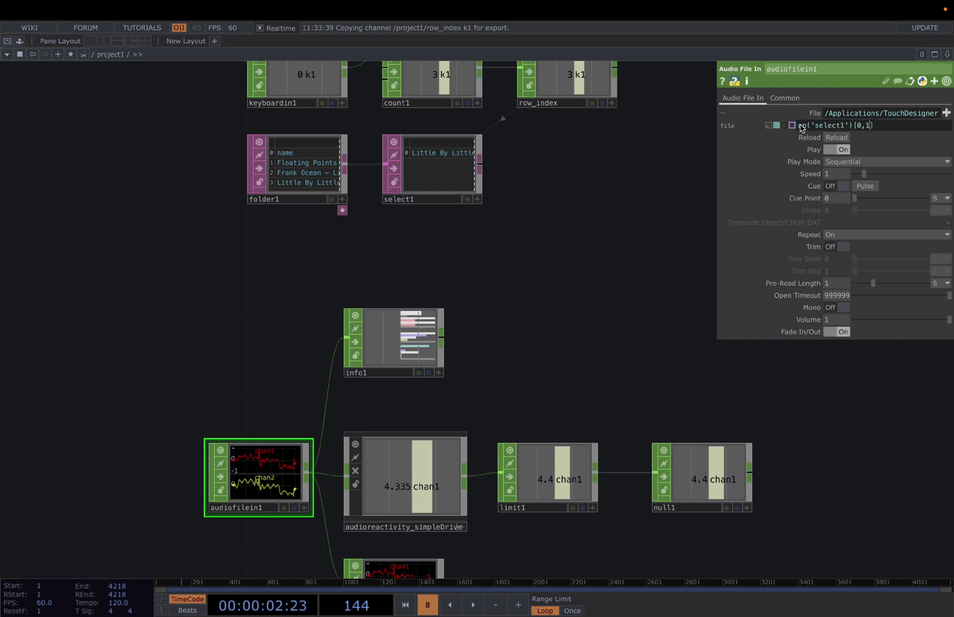
key(Return)
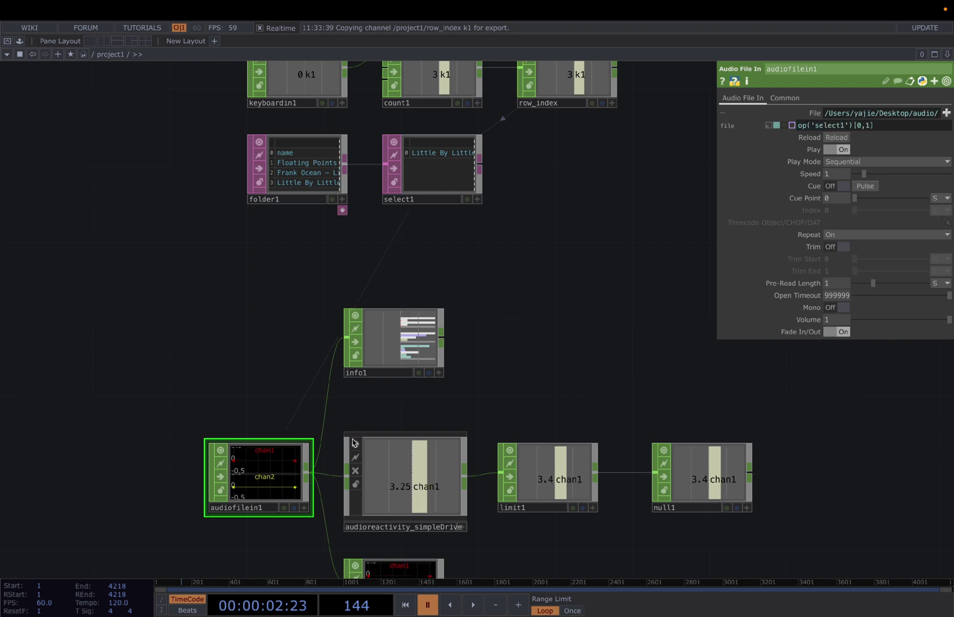
Step: Start timeline playback to hear the selected audio file and lower the system volume
scroll(487, 182, up, 1)
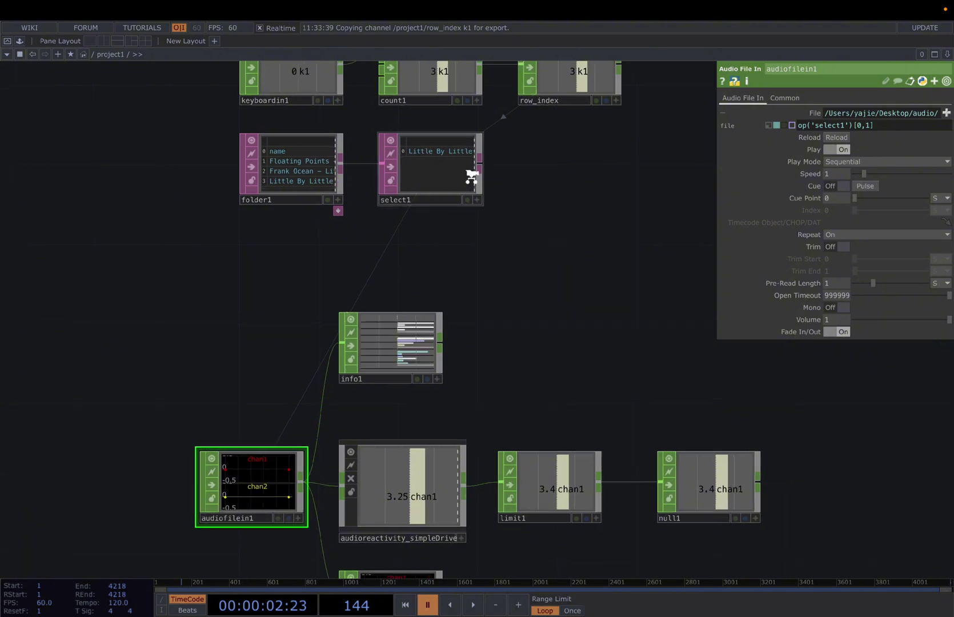
key(space)
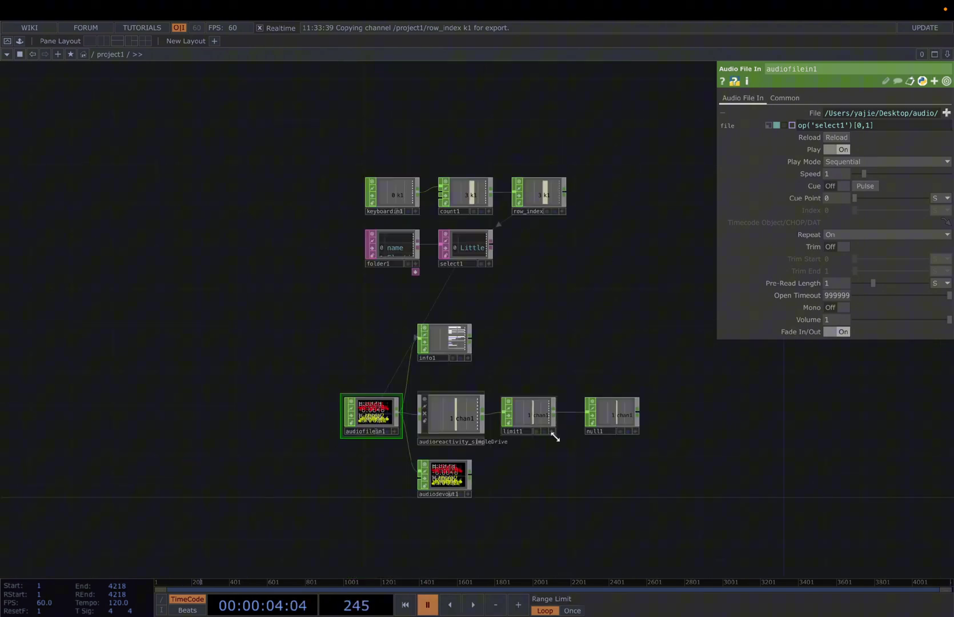
click(473, 604)
drag(486, 507, 455, 519)
scroll(485, 414, up, 3)
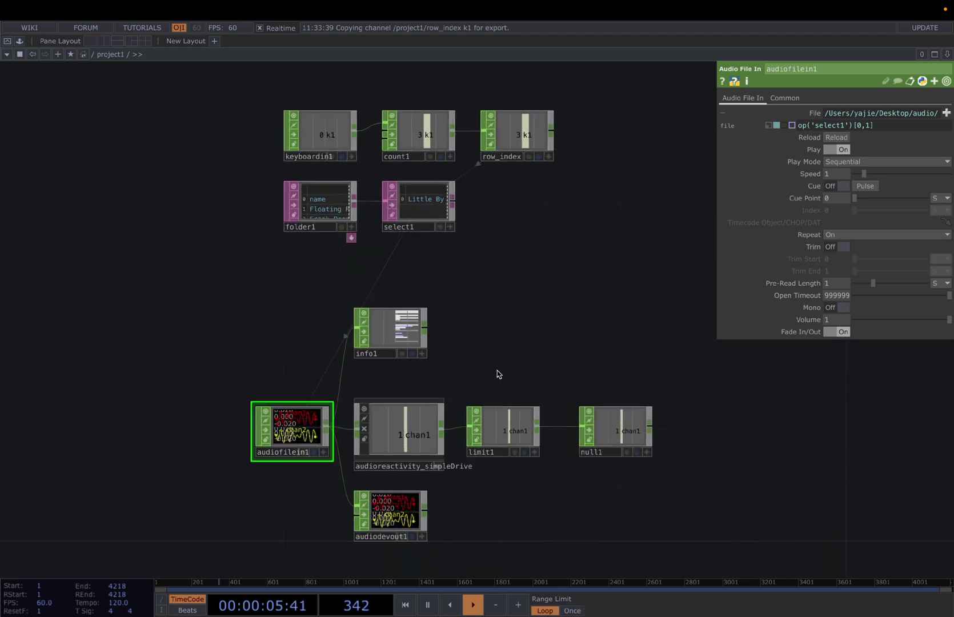
drag(562, 312, 444, 320)
key(XF86AudioLowerVolume)
Step: Trigger the keyboard-driven count repeatedly to test switching between the songs listed in folder1
key(1)
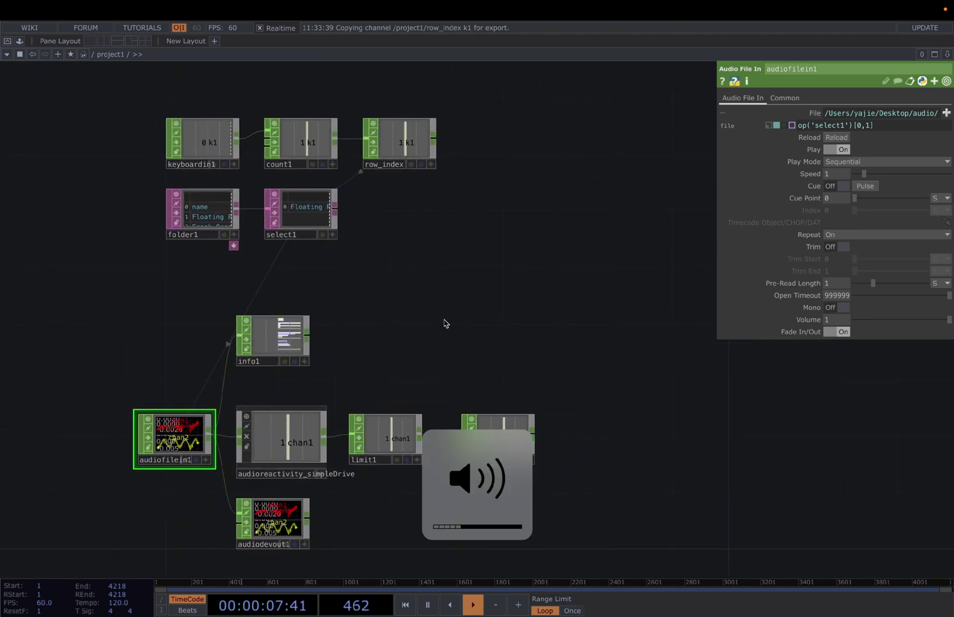
drag(491, 316, 479, 318)
scroll(481, 322, right, 1)
key(1)
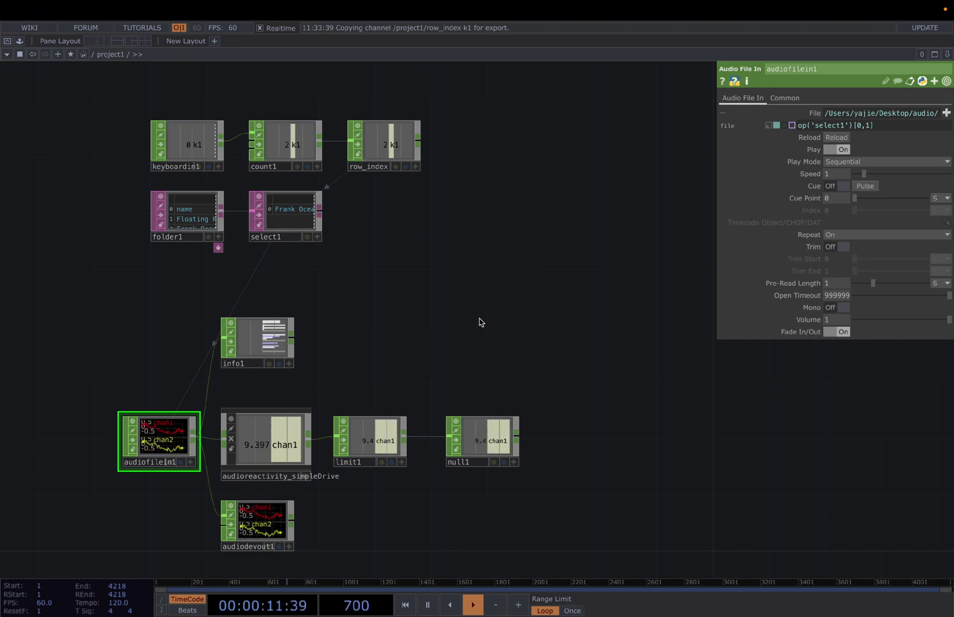
key(1)
scroll(330, 234, up, 2)
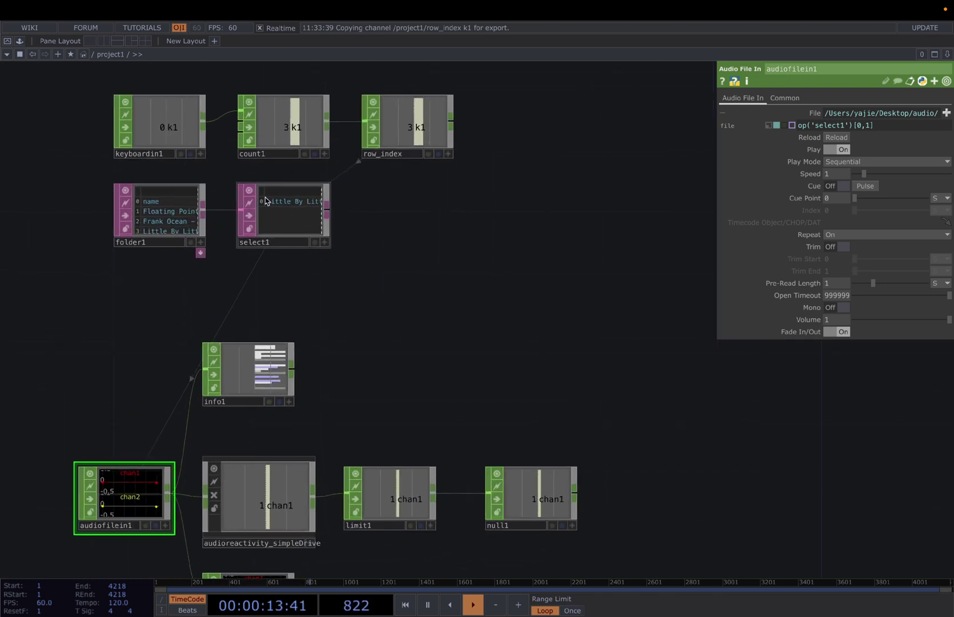
key(1)
key(1)
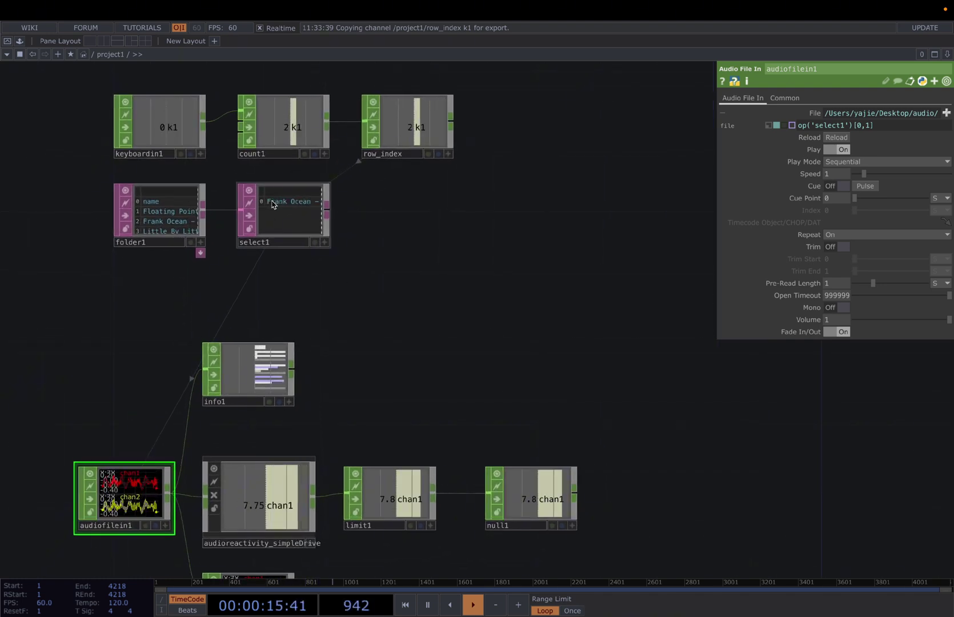
key(1)
Step: Pause timeline playback and hide the parameter window of the network
scroll(415, 296, down, 2)
drag(454, 354, 417, 243)
scroll(443, 268, down, 3)
drag(519, 269, 466, 257)
key(space)
drag(515, 398, 379, 375)
scroll(381, 373, down, 1)
key(p)
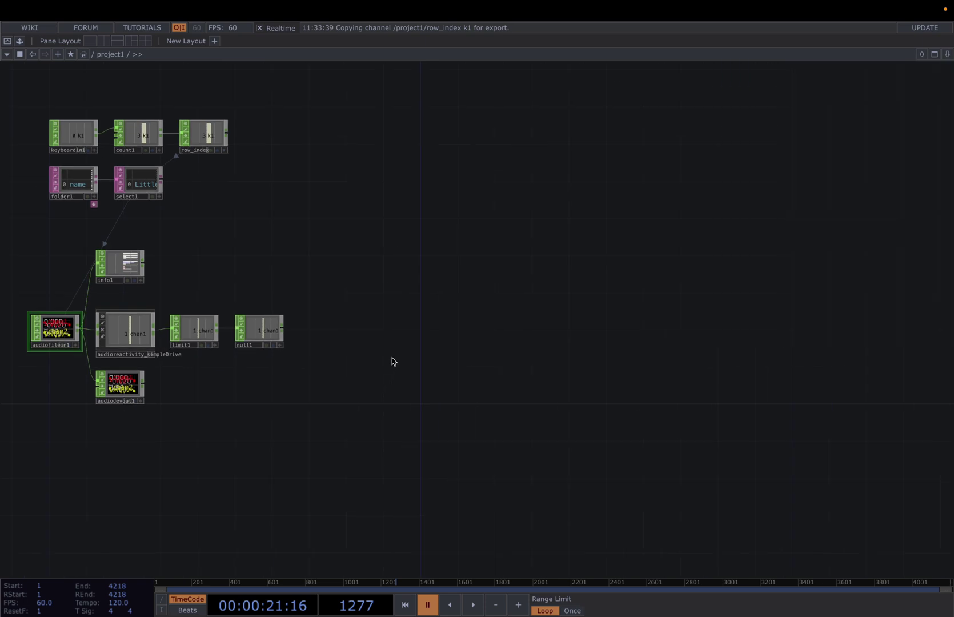
Step: Add a Movie File In TOP in the empty network area beside the audio network
drag(379, 274, 350, 297)
key(Tab)
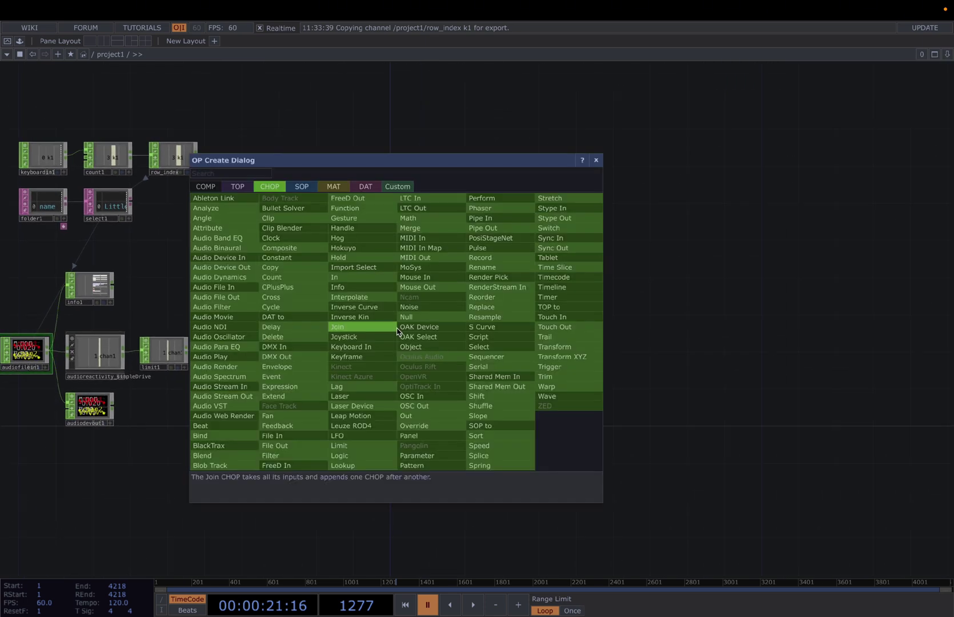
text(mo)
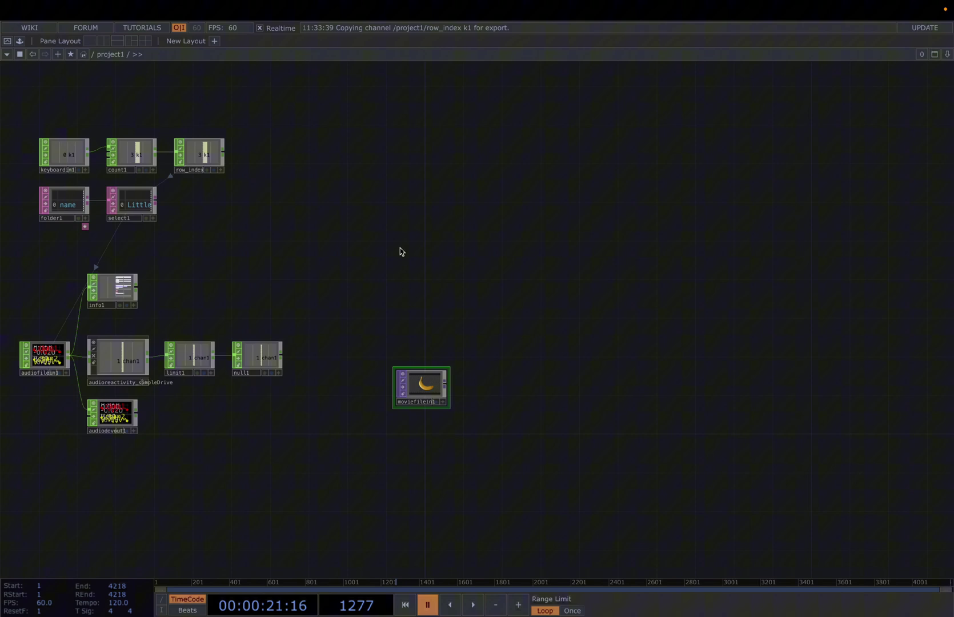
Step: Duplicate the keyboardin1, count1, row_index, folder1 and select1 nodes and place the copies above moviefilein1
drag(398, 247, 417, 251)
right_drag(401, 247, 9, 121)
drag(9, 121, 9, 121)
key(ctrl+c)
key(ctrl+v)
click(418, 244)
drag(418, 244, 517, 252)
drag(530, 204, 455, 202)
Step: Show the parameter window and set the Root Folder of folder2 to the image folder
click(384, 389)
key(p)
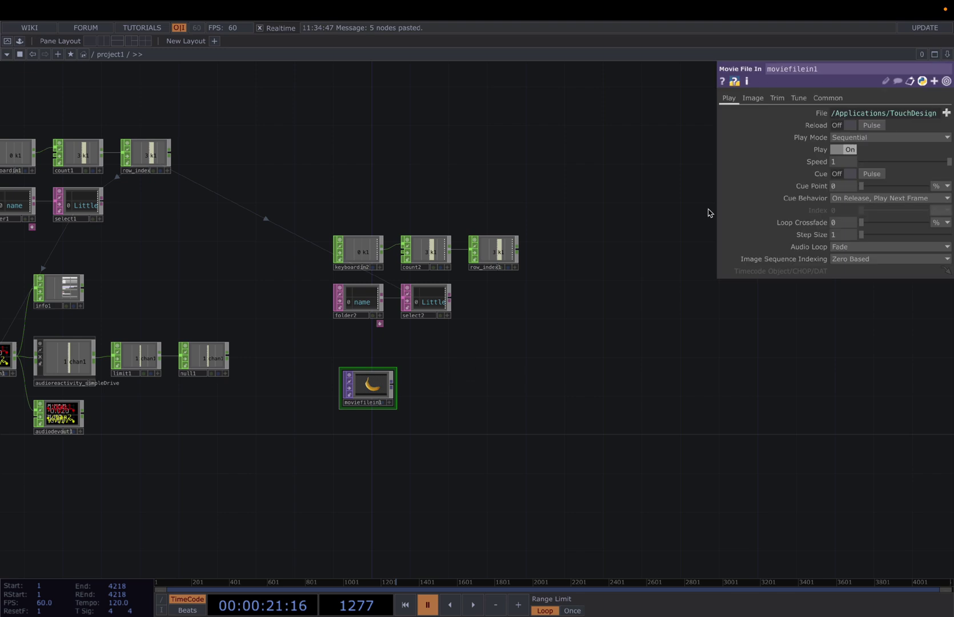
scroll(327, 350, up, 2)
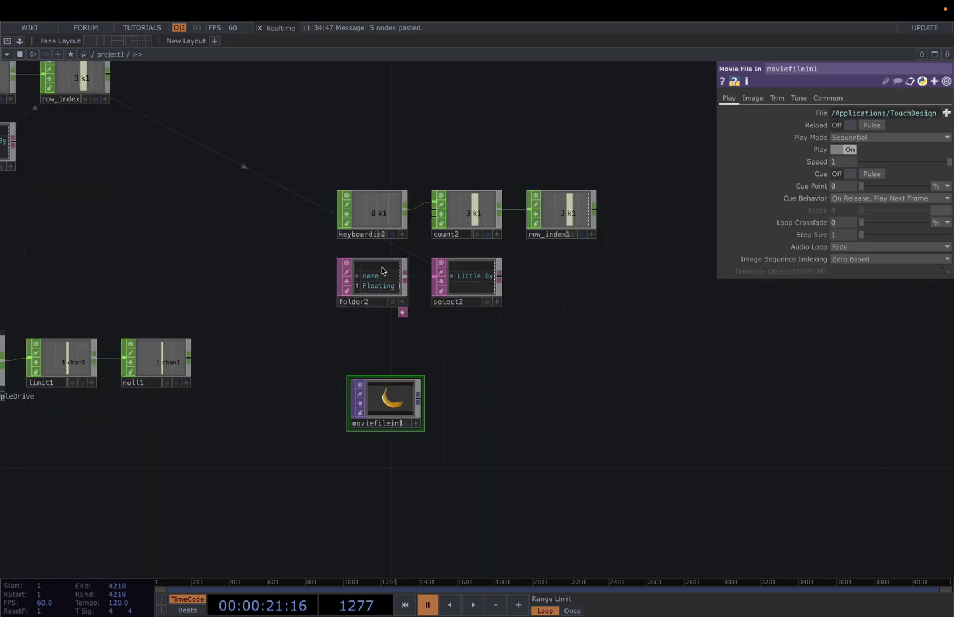
click(381, 231)
click(380, 268)
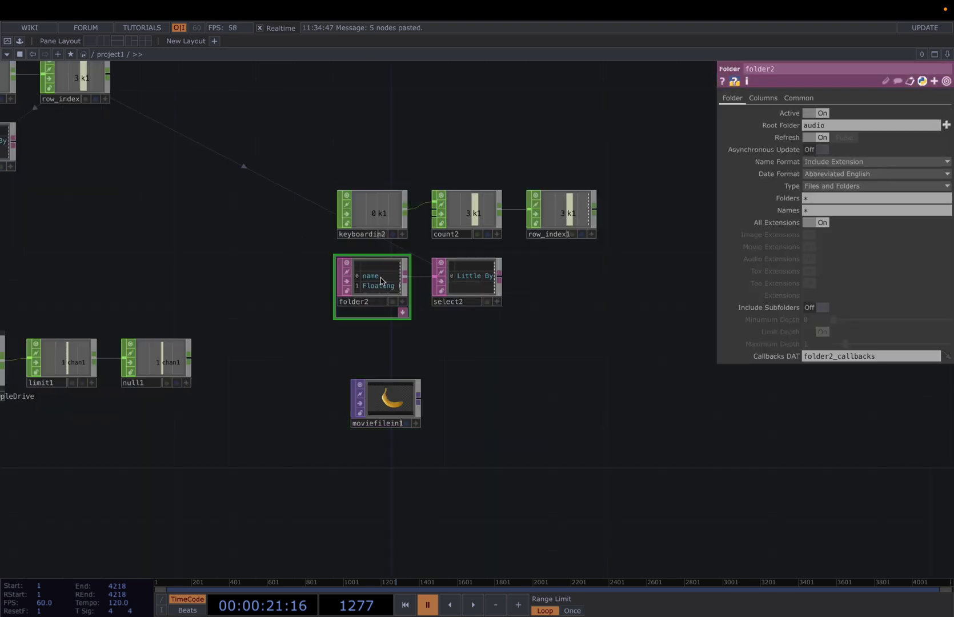
click(947, 124)
click(257, 192)
click(824, 450)
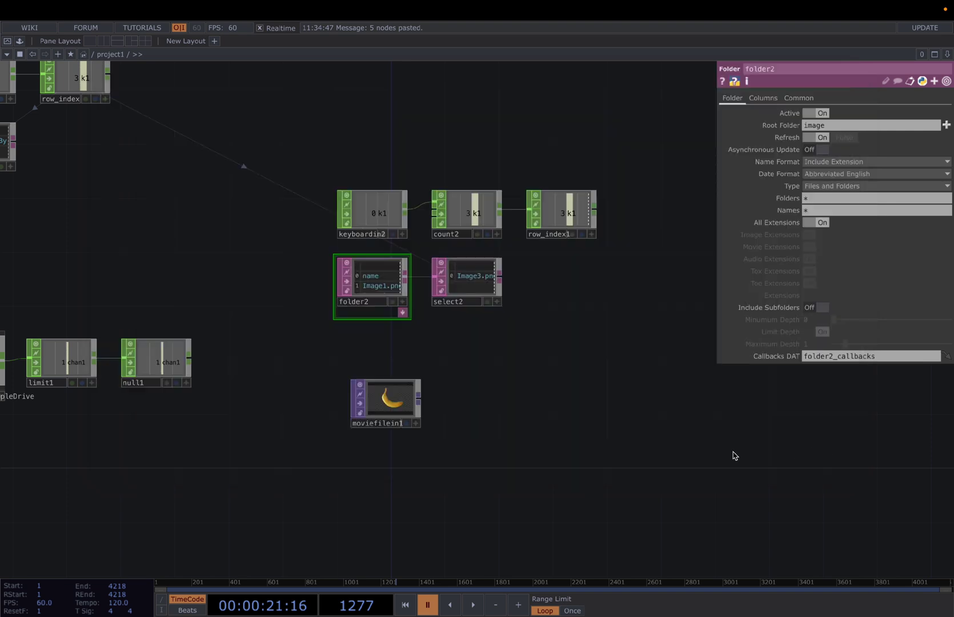
Step: Set the Keys parameter of keyboardin2 to 2
scroll(494, 355, right, 2)
click(339, 221)
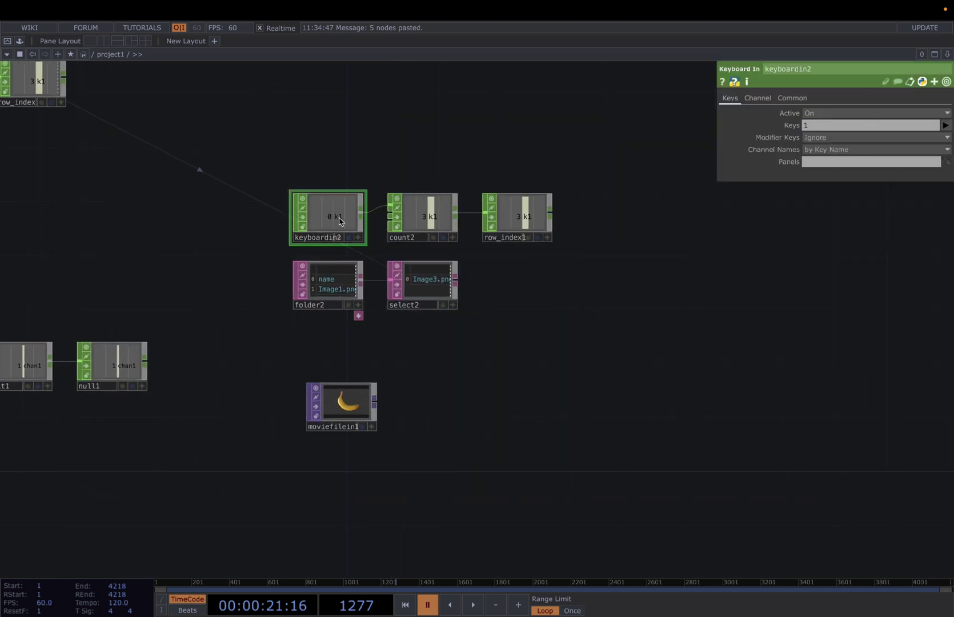
click(807, 125)
text(2)
key(Return)
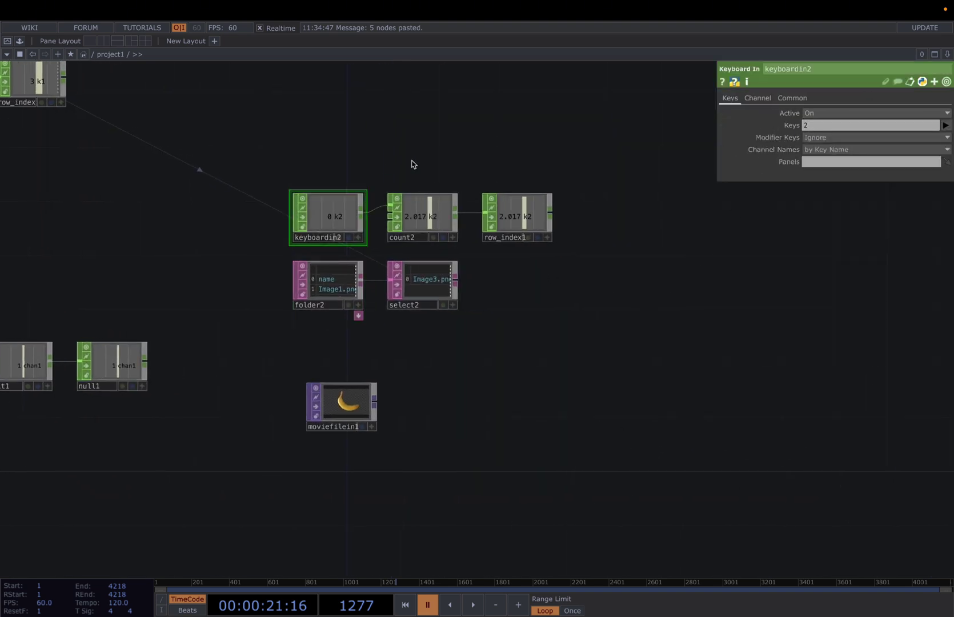
Step: Reset the counter of the count2 node
click(433, 224)
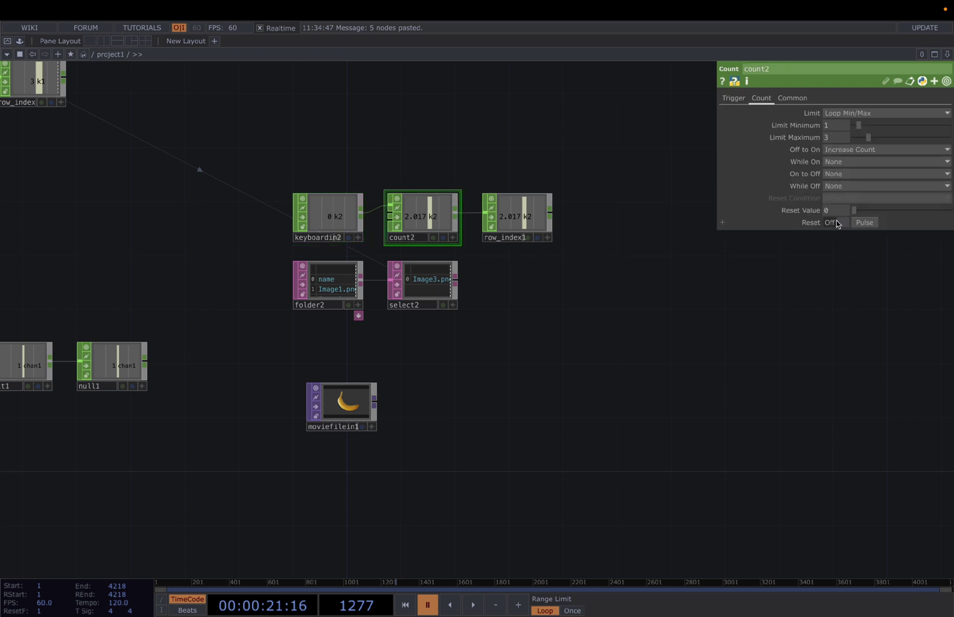
click(836, 223)
scroll(565, 283, down, 3)
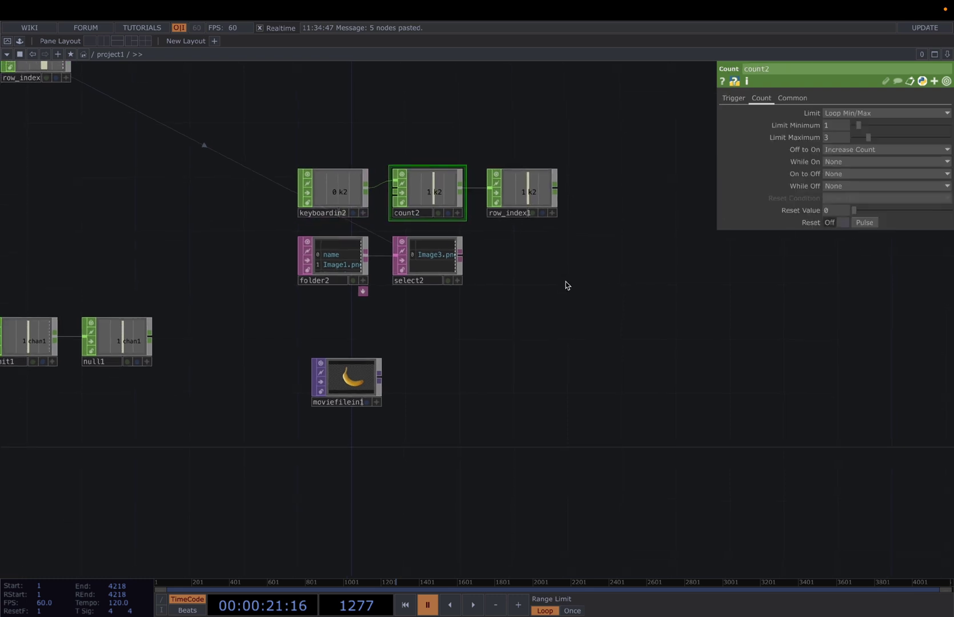
Step: Set the Start Row Index of select2 to the expression op('row_index1')['k2']
click(554, 205)
click(439, 262)
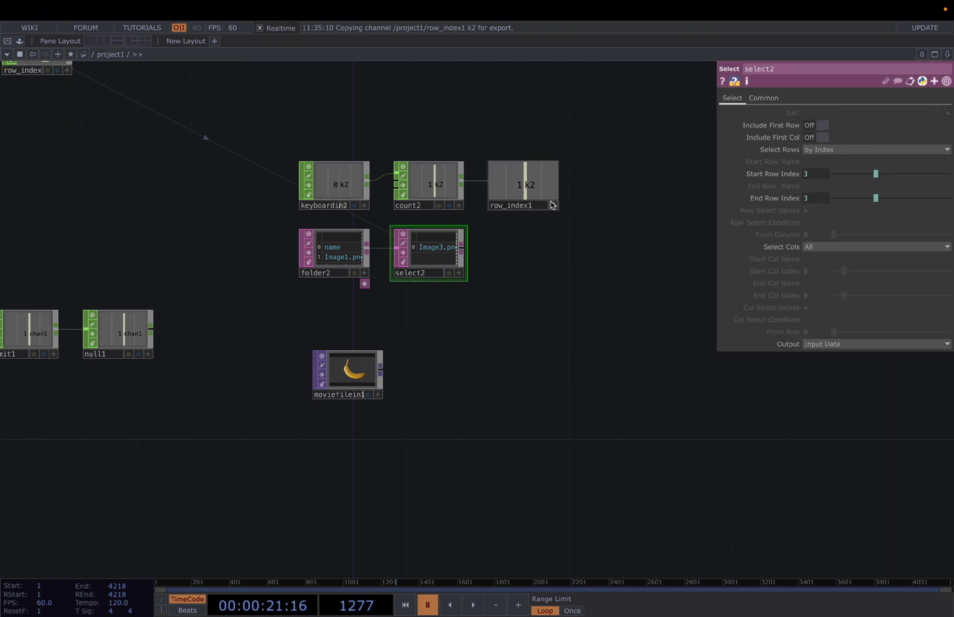
click(551, 205)
click(783, 176)
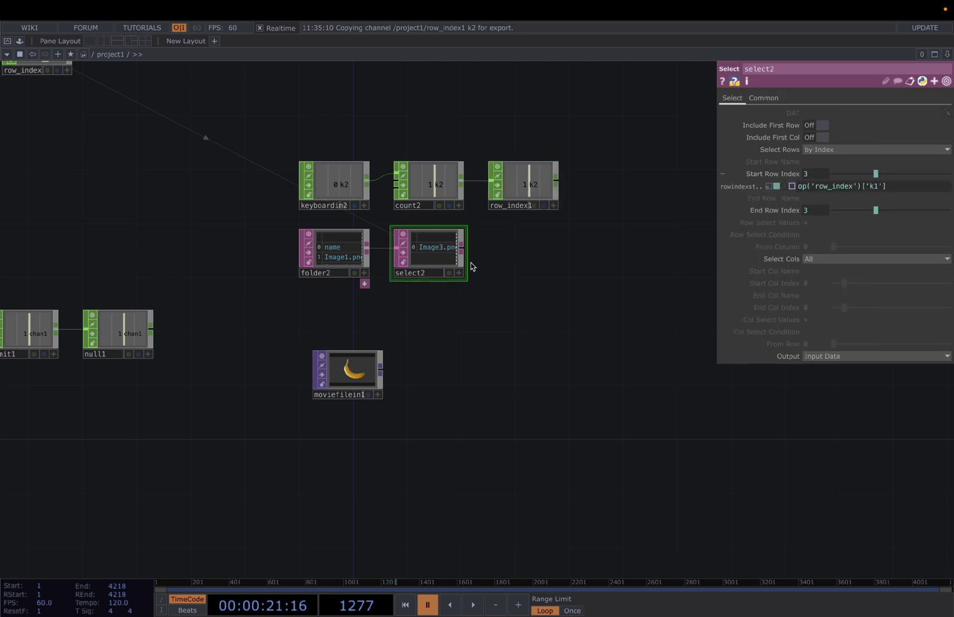
click(875, 187)
text(2)
key(Delete)
key(Return)
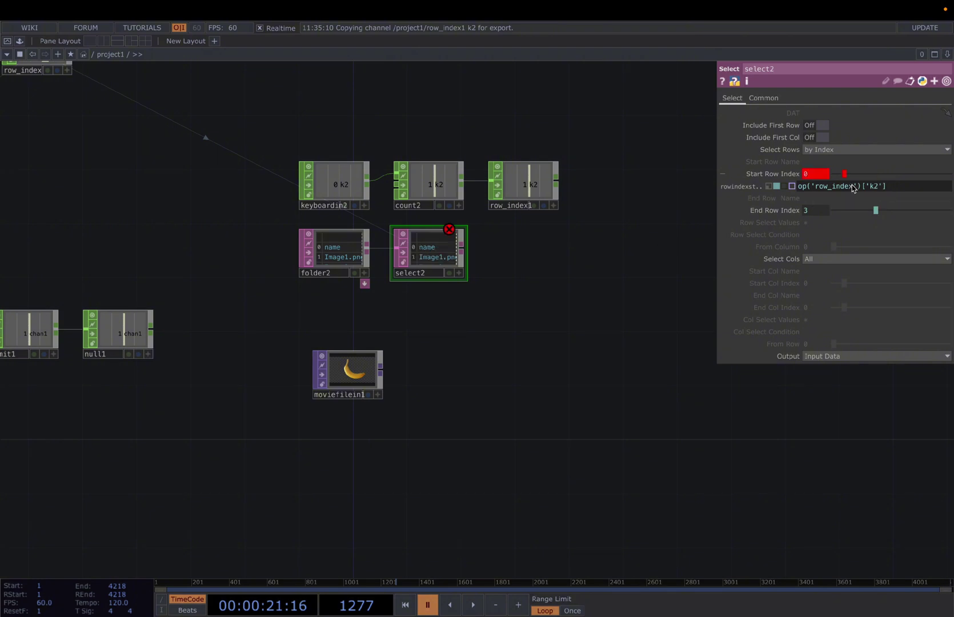
text(1)
key(Return)
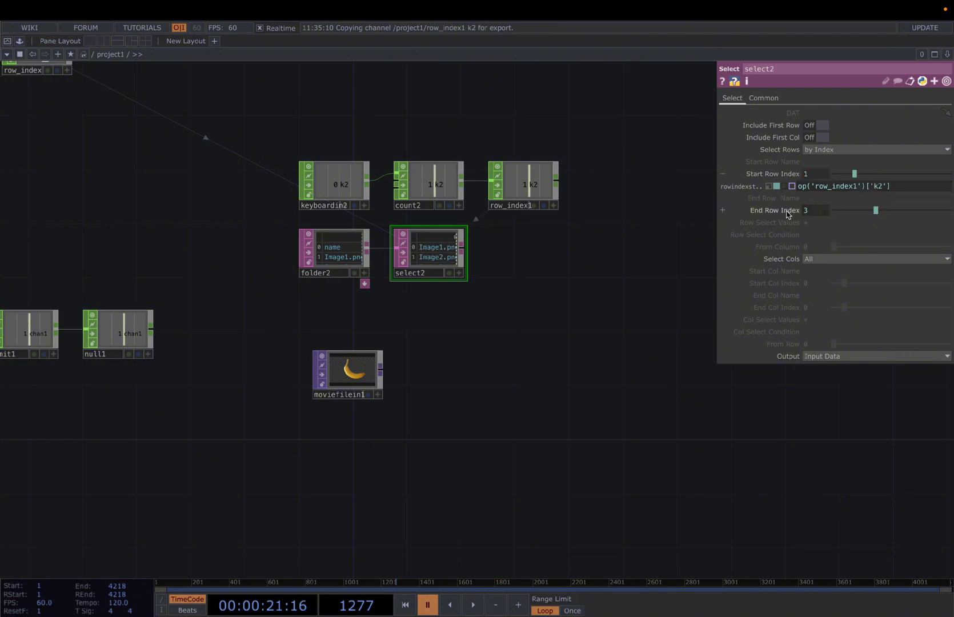
Step: Copy the Start Row Index expression op('row_index1')['k2'] into the End Row Index of select2
click(787, 213)
drag(857, 191, 786, 190)
key(super+c)
drag(892, 222, 760, 227)
key(super+v)
key(Return)
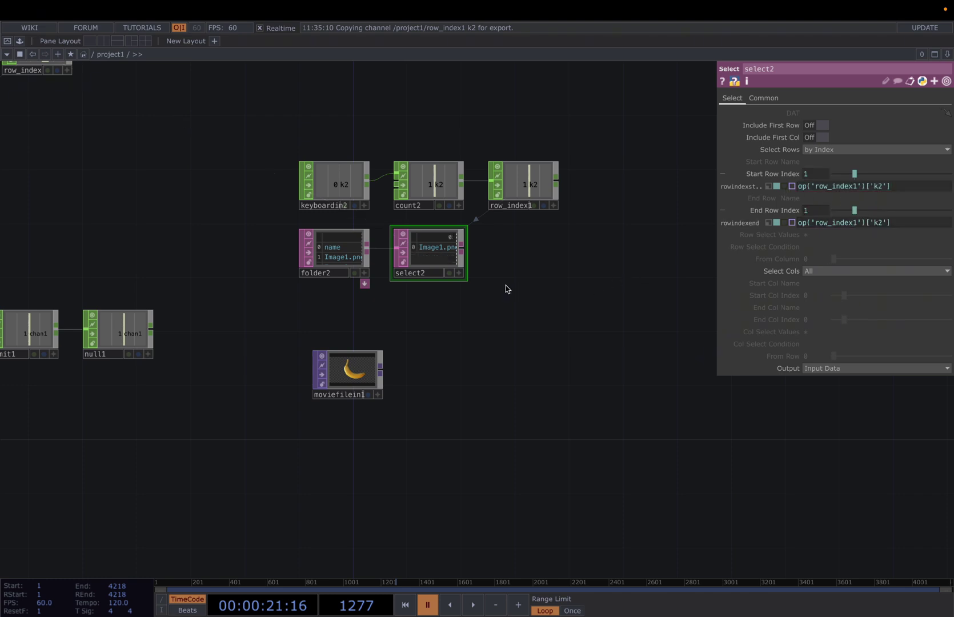
scroll(540, 283, down, 2)
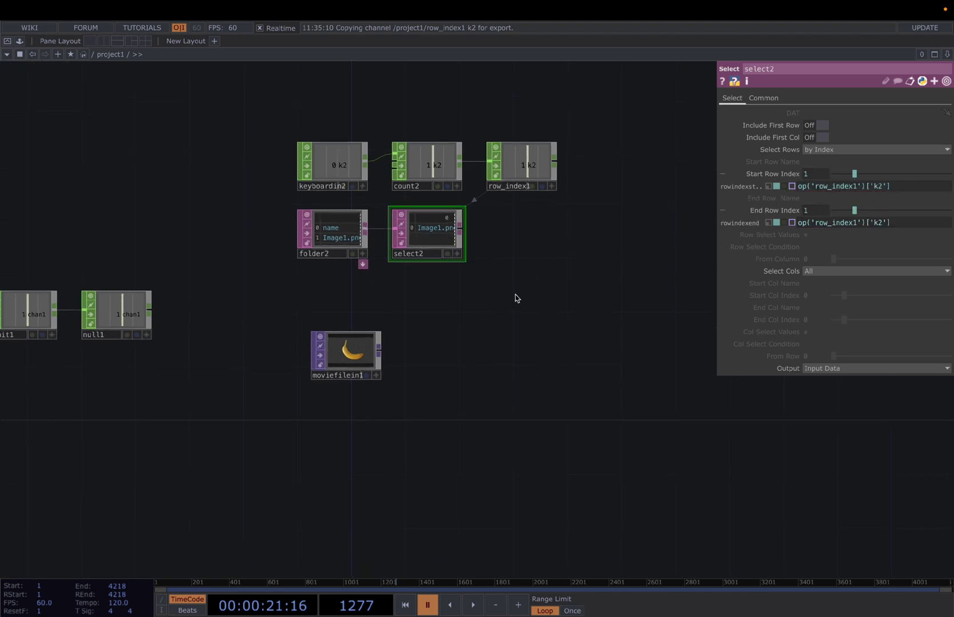
Step: Set the File parameter of moviefilein1 to the expression op('select2')[0,1]
click(356, 350)
click(753, 99)
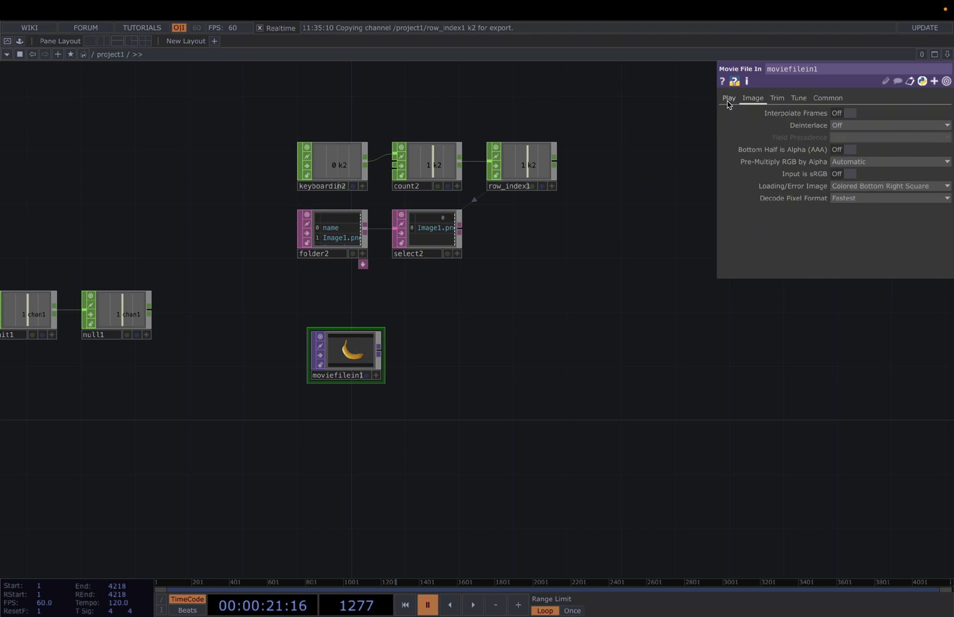
click(728, 99)
click(807, 125)
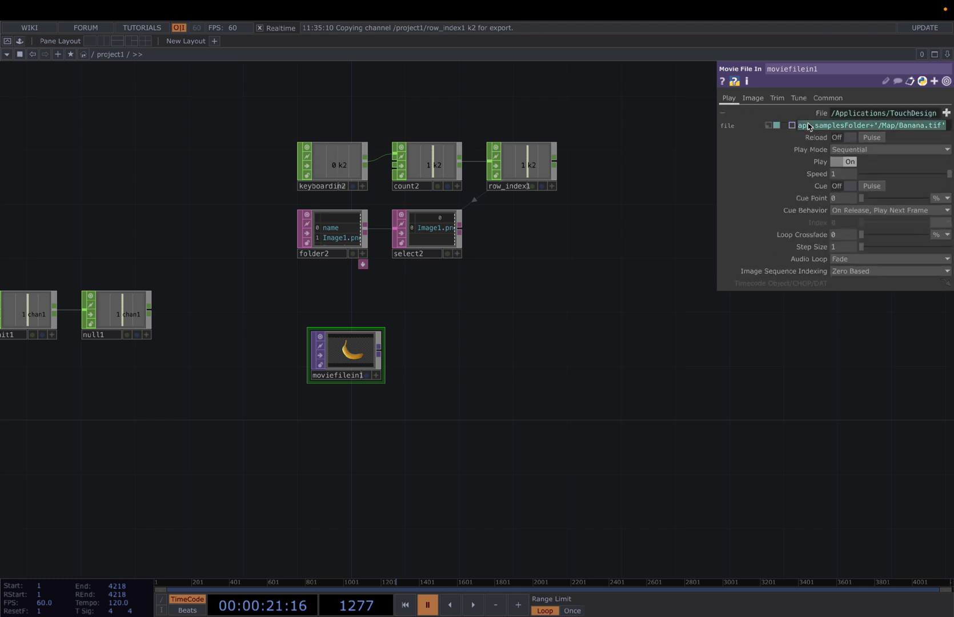
text(op('select')[0,1)
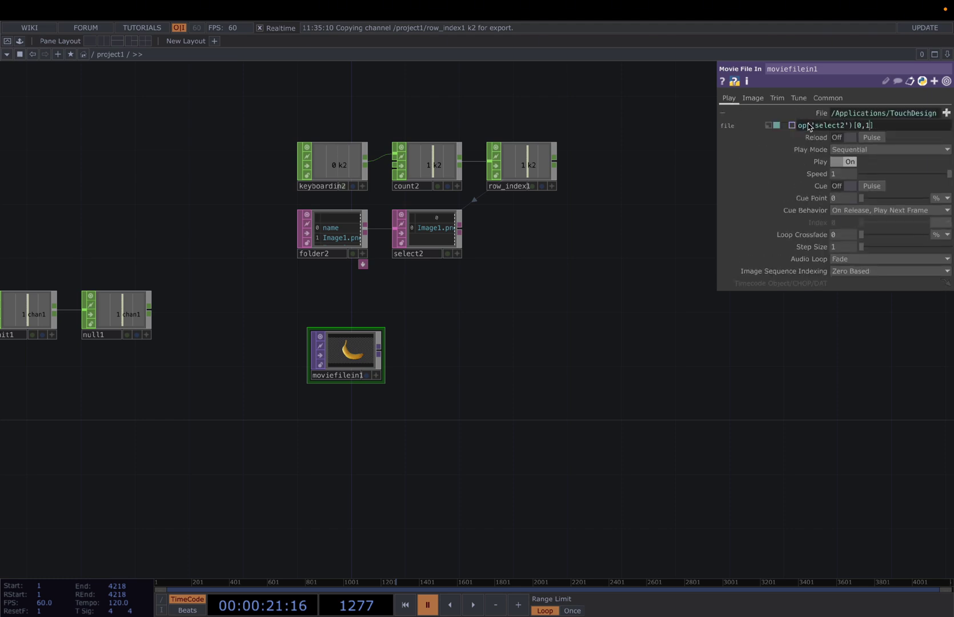
key(Return)
Step: Examine the moviefilein1 preview while switching through the images in folder2 with the keyboard-driven count
drag(515, 347, 513, 351)
drag(448, 370, 375, 359)
drag(489, 359, 476, 351)
scroll(292, 351, up, 1)
click(292, 351)
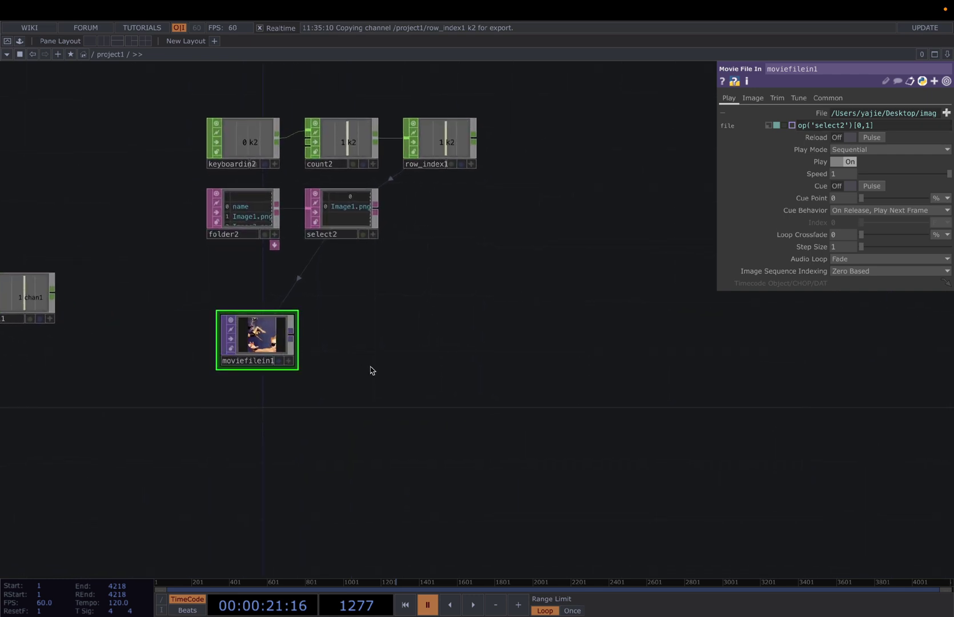
scroll(251, 355, up, 3)
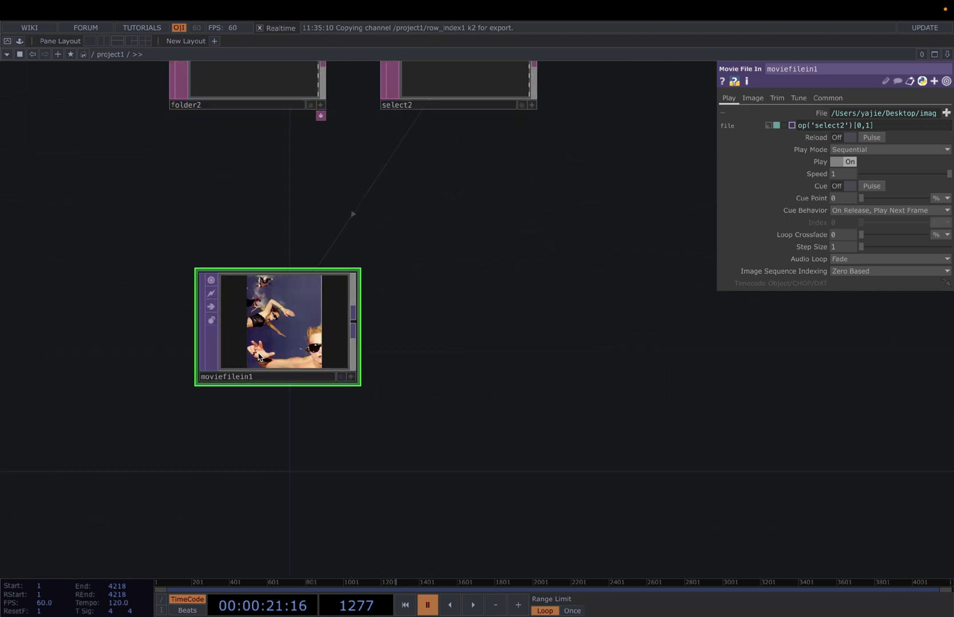
scroll(365, 360, down, 3)
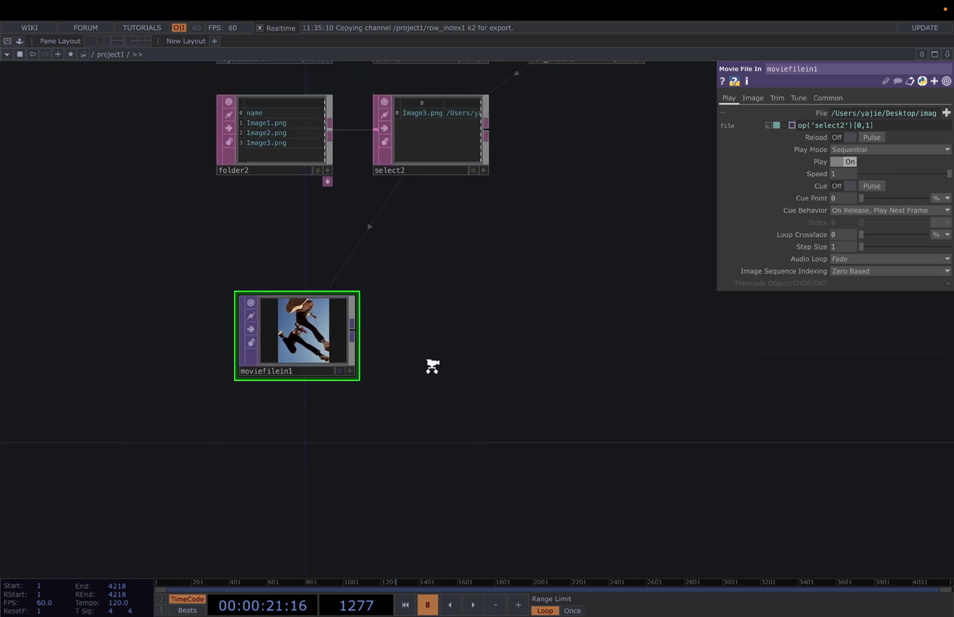
scroll(294, 387, up, 3)
Step: Add a Fit TOP connected to the output of moviefilein1
right_click(235, 366)
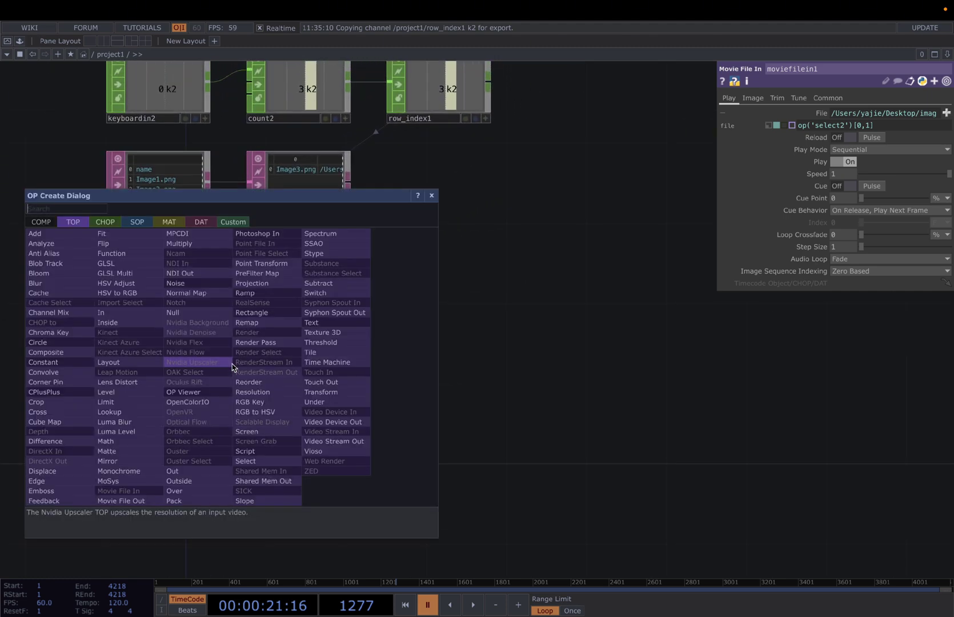
text(fi)
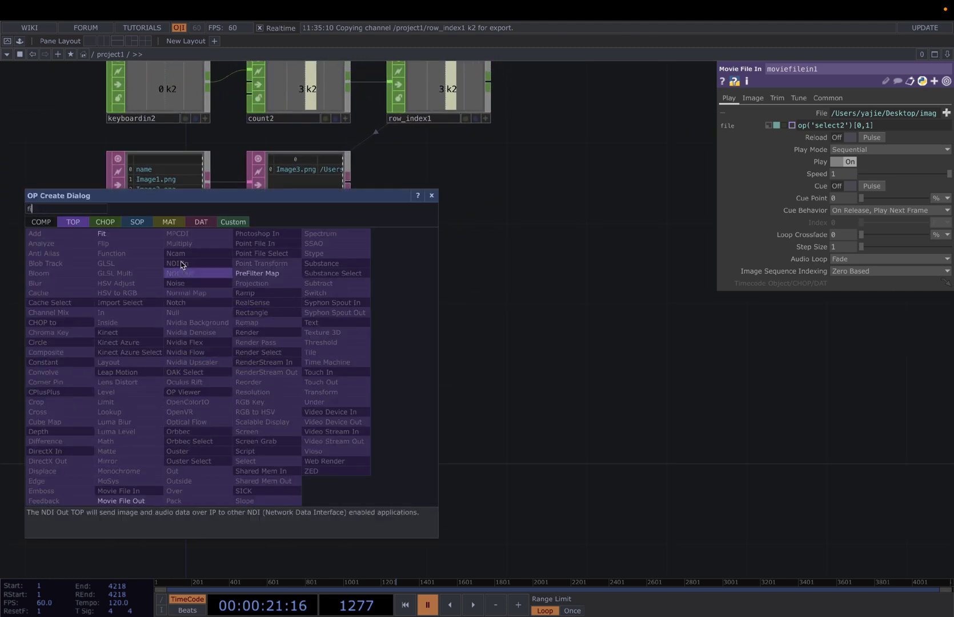
click(147, 235)
click(314, 365)
Step: Add a Constant CHOP in the empty area beside the image-selection nodes
drag(524, 380, 440, 410)
scroll(440, 410, down, 3)
drag(482, 300, 434, 361)
key(Tab)
text(con)
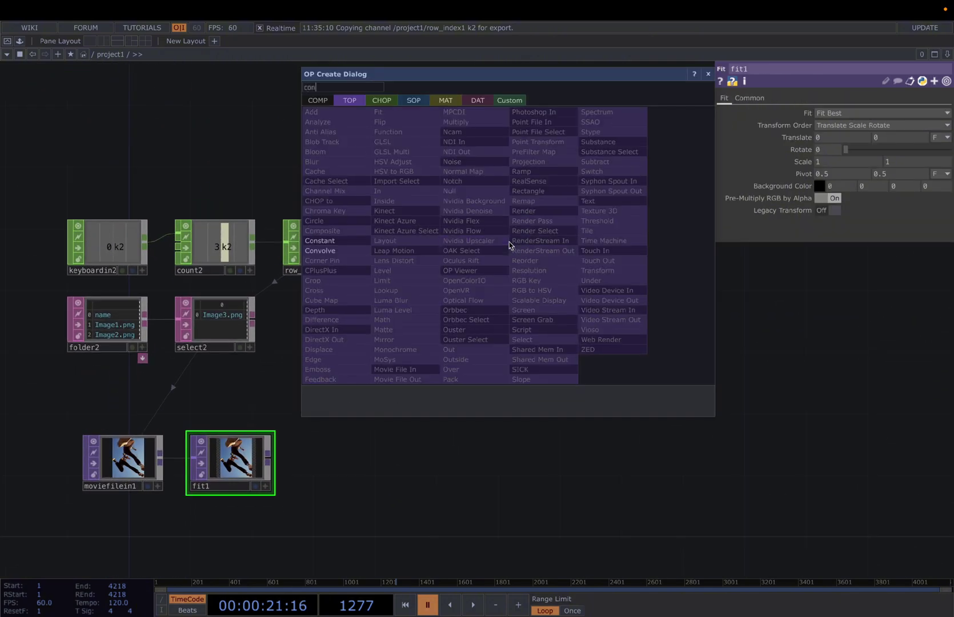
click(369, 101)
click(394, 173)
click(431, 309)
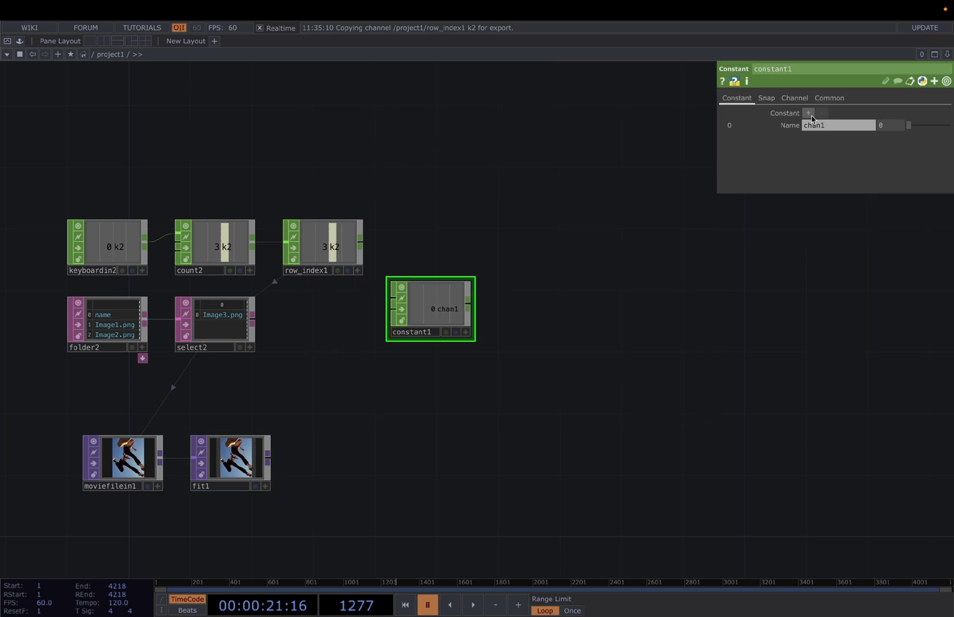
Step: Define two channels in constant1, resx with the value 1920 and rexy with the value 1080
click(822, 126)
text(resx)
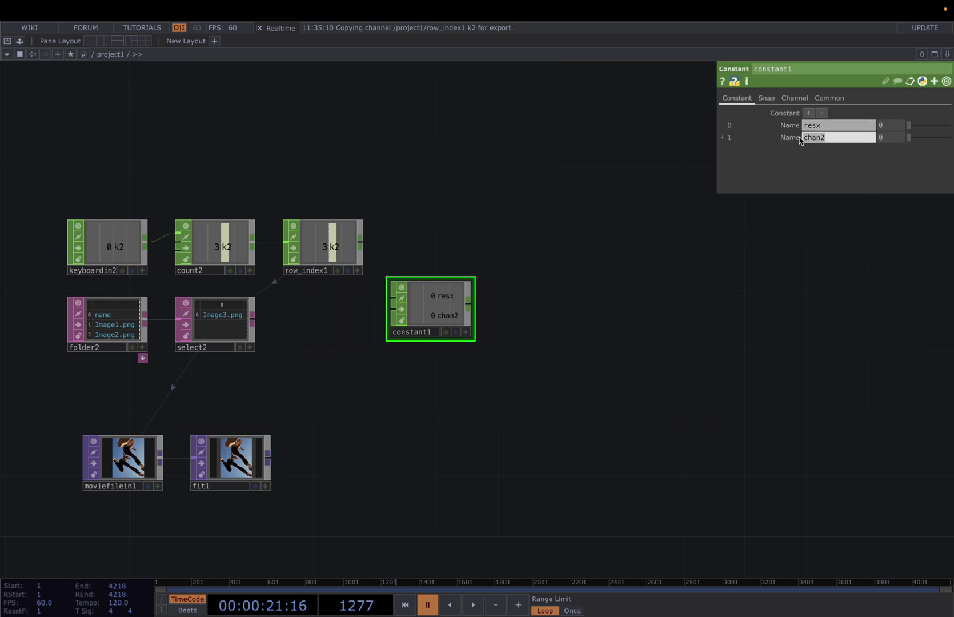
key(Return)
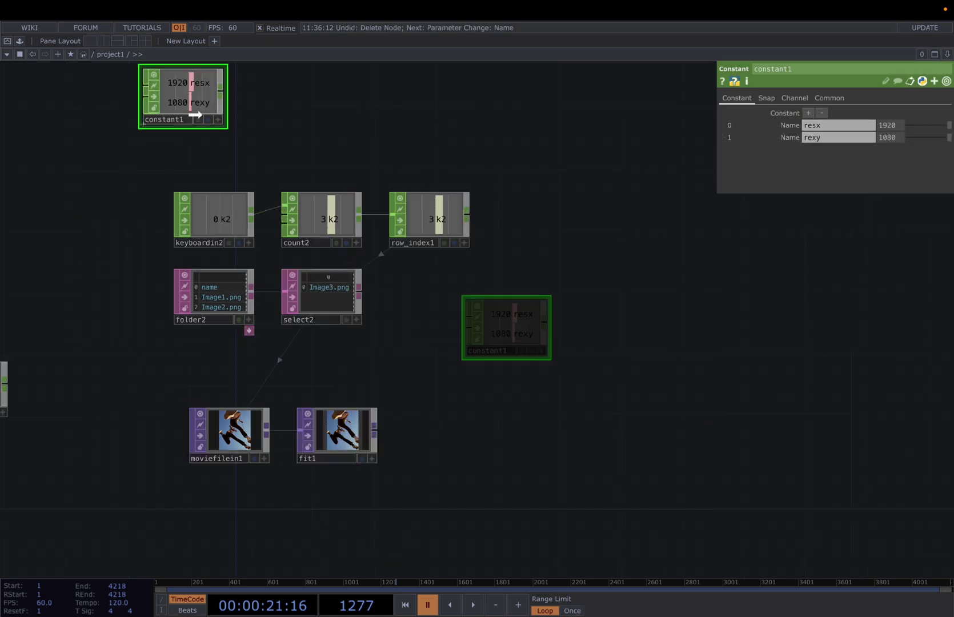
Step: Reference the resx and rexy channels of constant1 in the width and height of fit1's output Resolution
drag(183, 95, 76, 266)
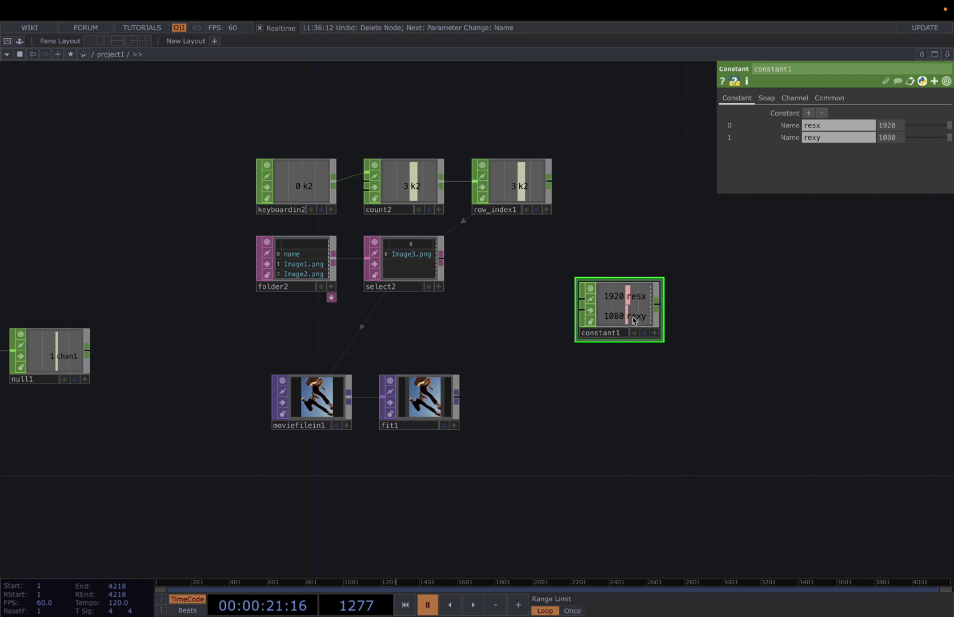
click(656, 333)
drag(631, 297, 849, 126)
click(848, 121)
drag(631, 317, 896, 137)
click(898, 123)
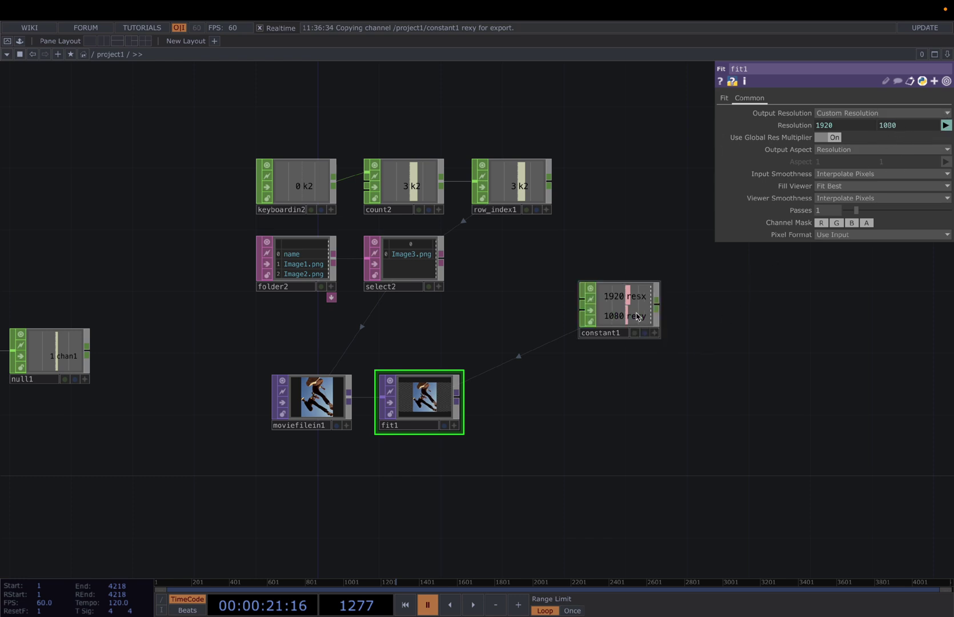
Step: Add a Transform TOP connected to the output of fit1, leaving space between the two nodes
drag(636, 360, 449, 293)
scroll(448, 293, down, 1)
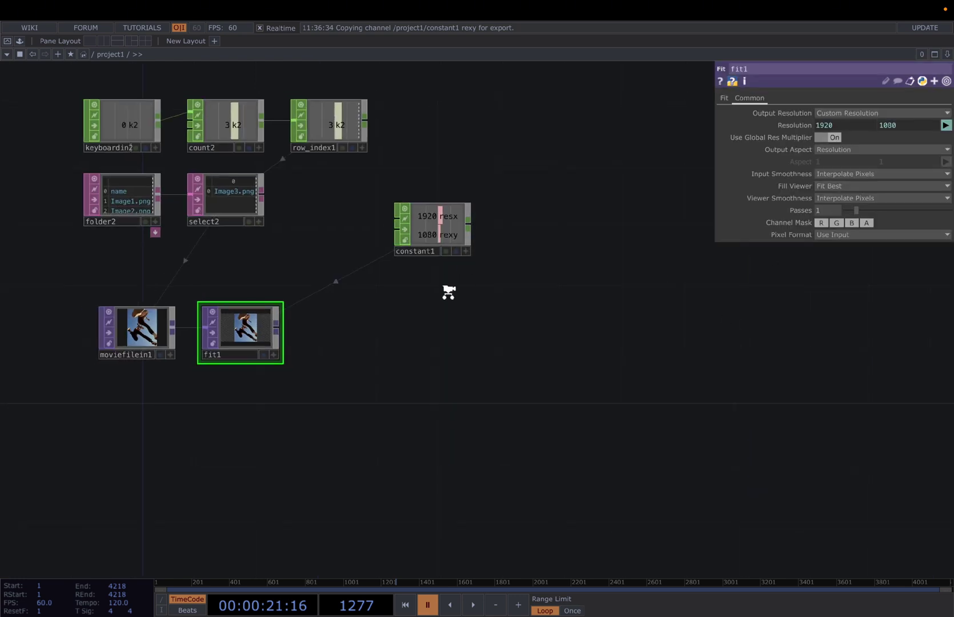
right_click(282, 330)
text(tr)
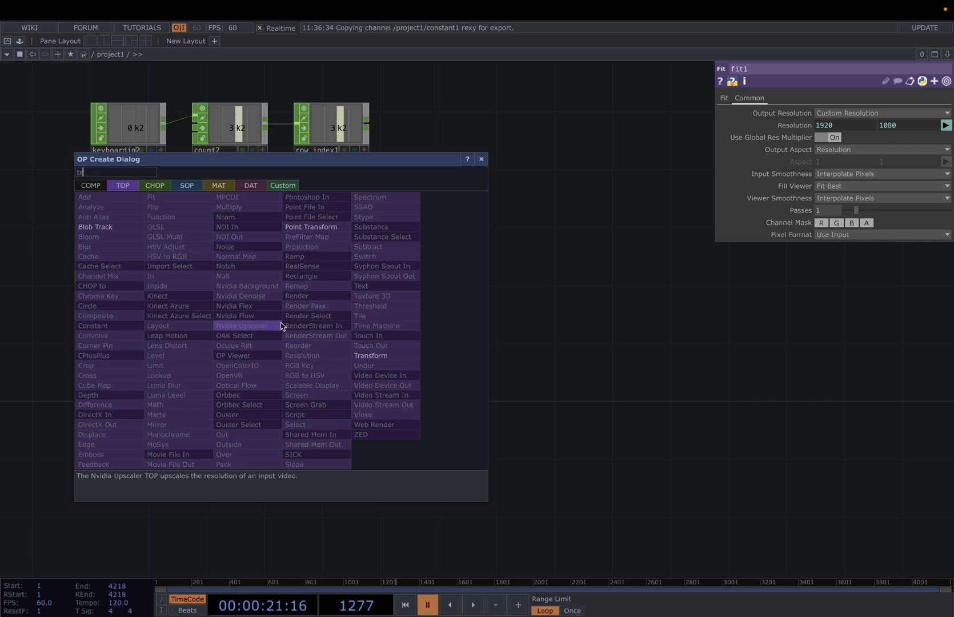
click(387, 356)
click(461, 332)
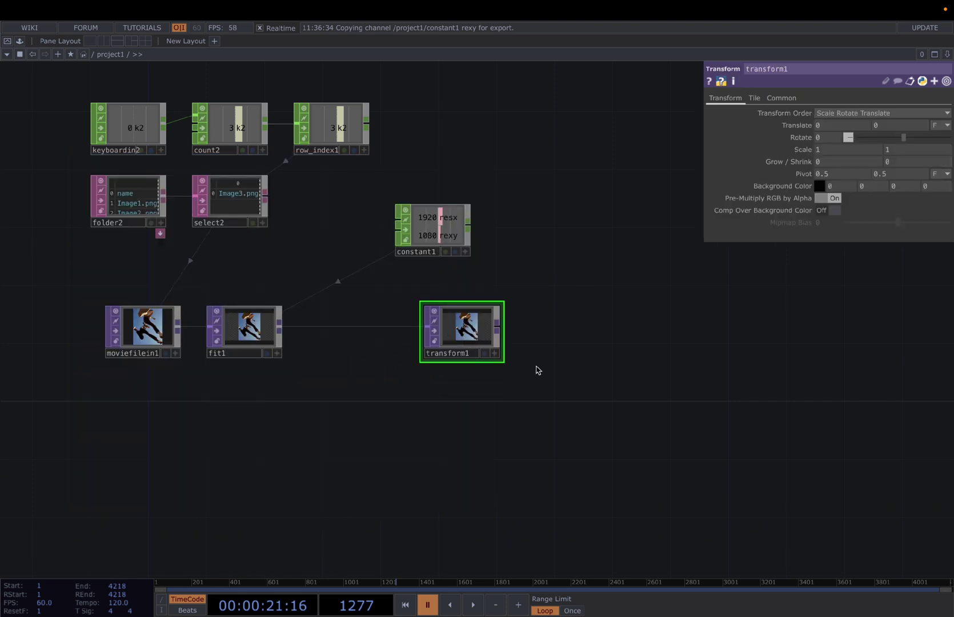
Step: Set the X Translate of transform1 to 0.35 and paste two copies of the node below it
scroll(551, 357, right, 5)
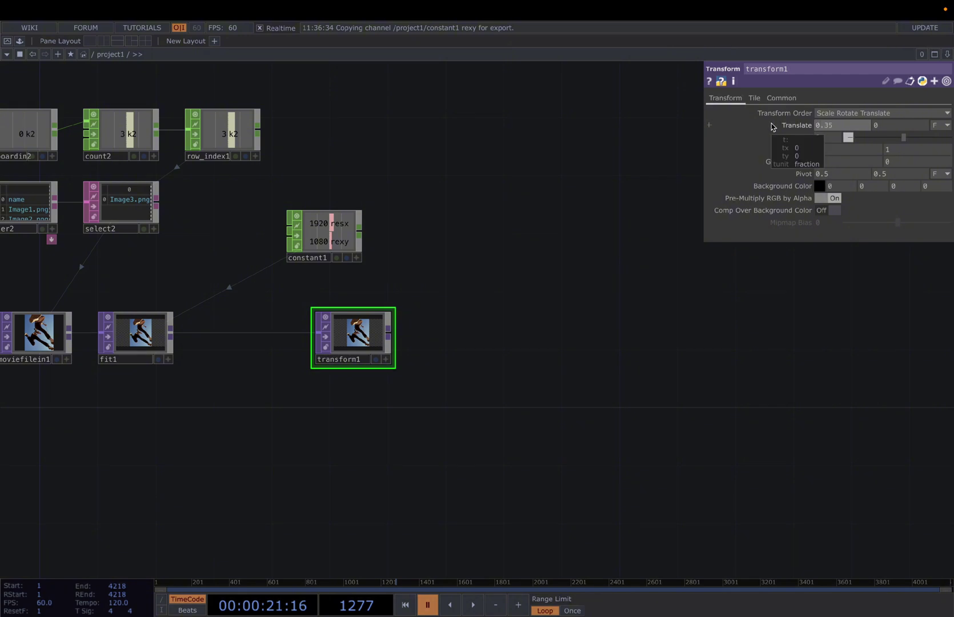
key(Return)
scroll(403, 339, down, 1)
scroll(545, 275, down, 3)
key(ctrl+c)
key(ctrl+v)
key(ctrl+v)
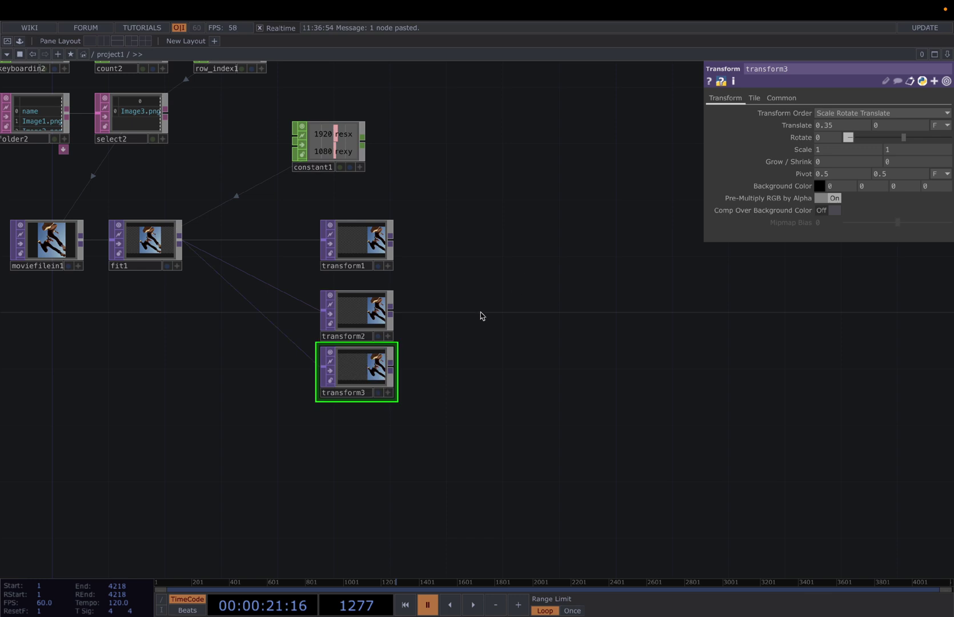
Step: Reset the X Translate of transform2 so its image is centered, and set the X Translate of transform3 to -0.35
click(371, 315)
drag(847, 126, 763, 126)
text(0.35)
key(Return)
click(365, 372)
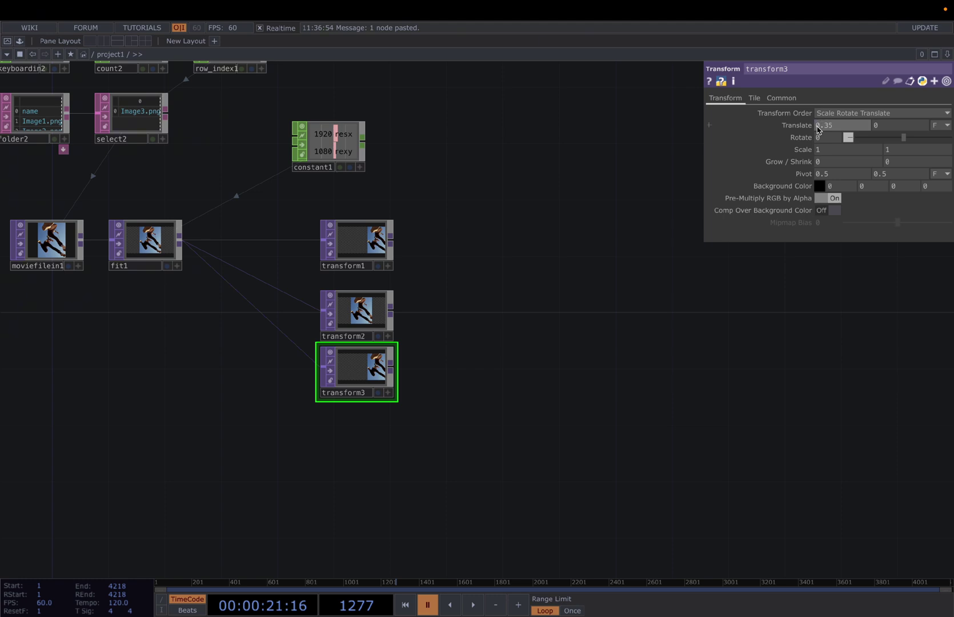
text(-)
key(Return)
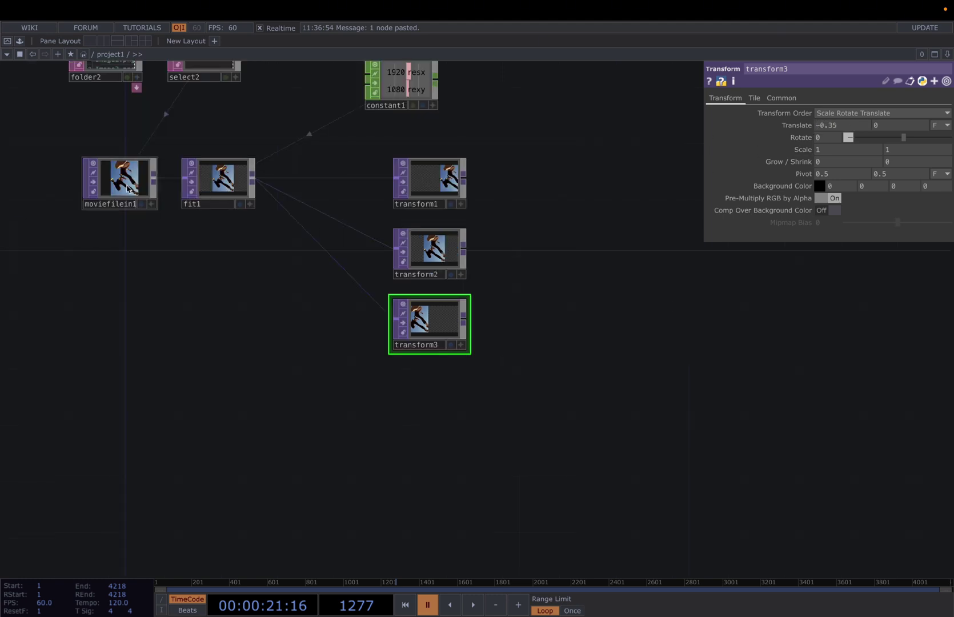
Step: Add a Null TOP branching from the output of moviefilein1 and place it below transform3
right_click(154, 184)
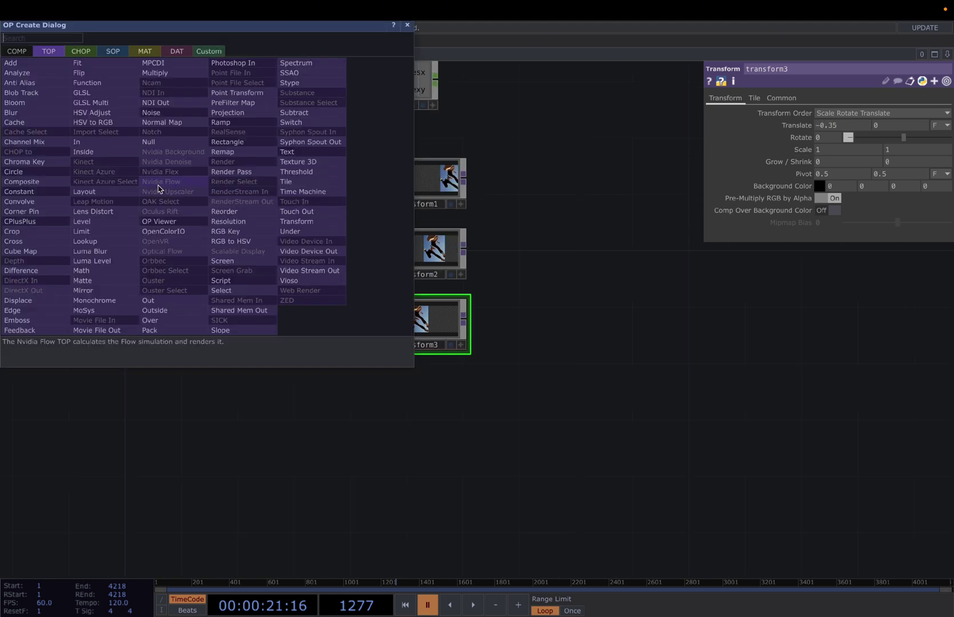
click(161, 137)
click(331, 439)
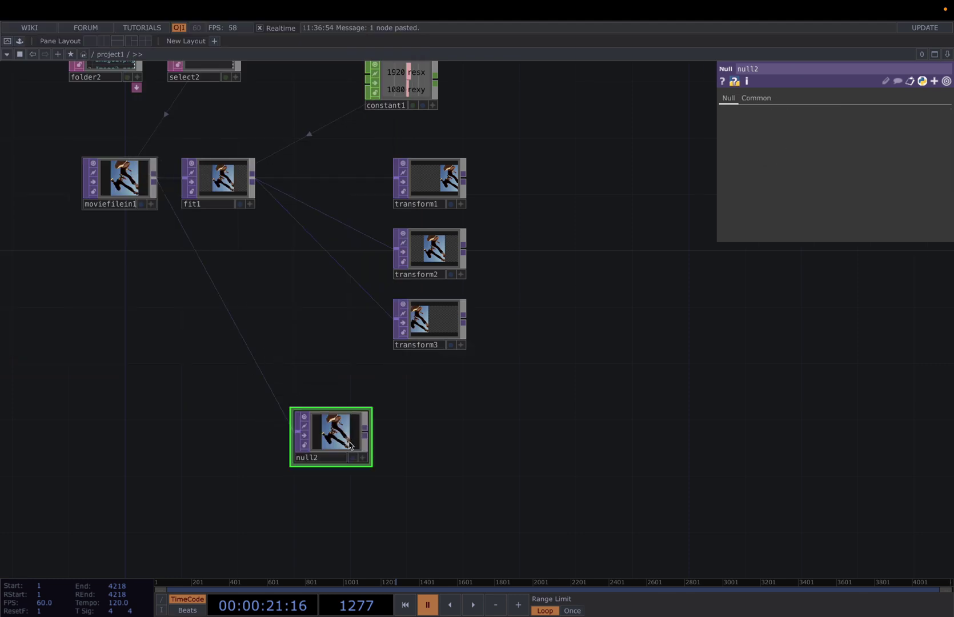
drag(331, 439, 431, 453)
Step: Inspect the node information of transform3 and null2 to compare their resolutions
middle_click(434, 323)
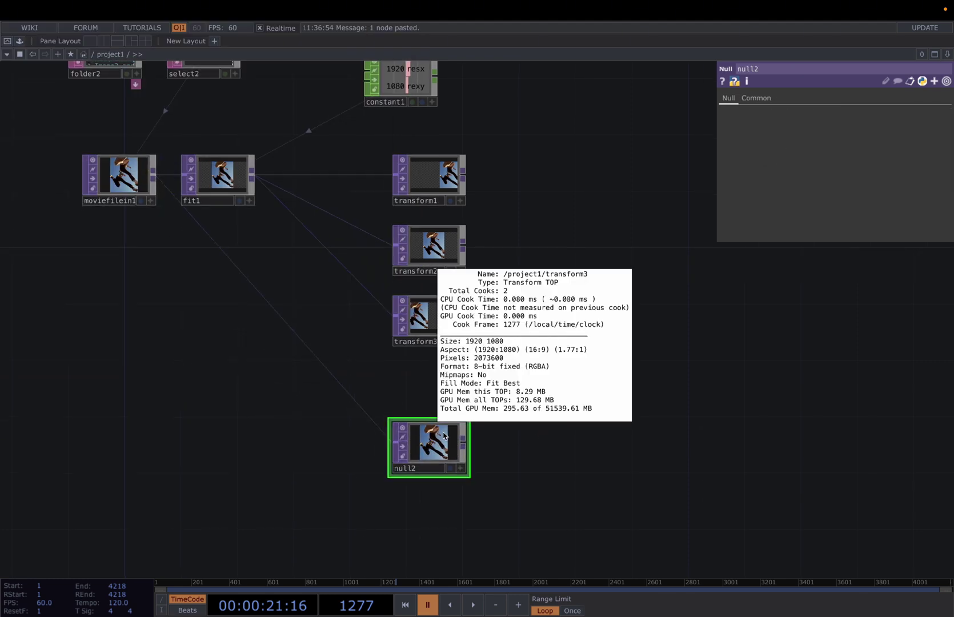
scroll(431, 445, down, 1)
middle_click(437, 448)
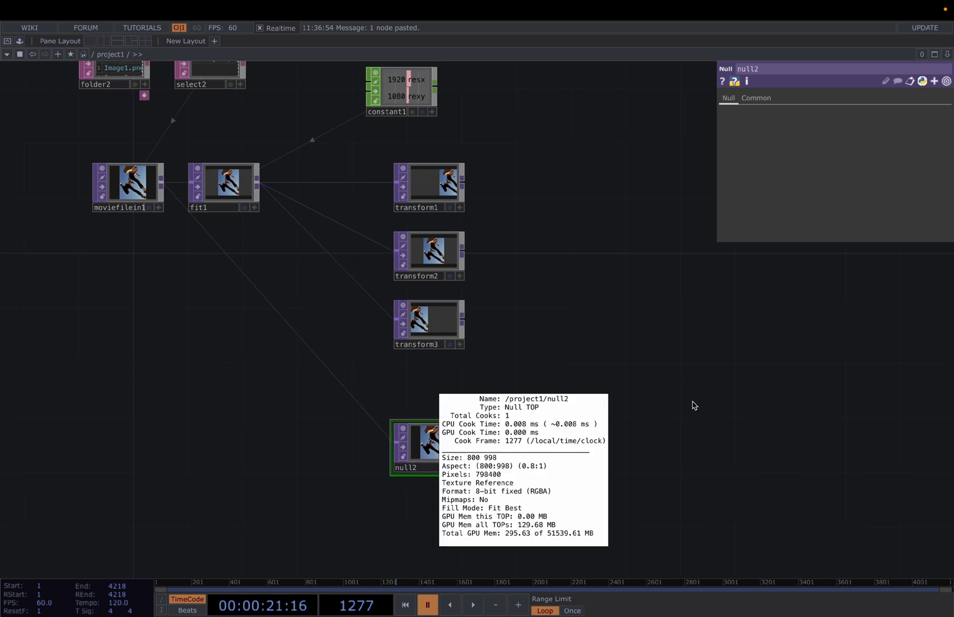
drag(474, 447, 484, 411)
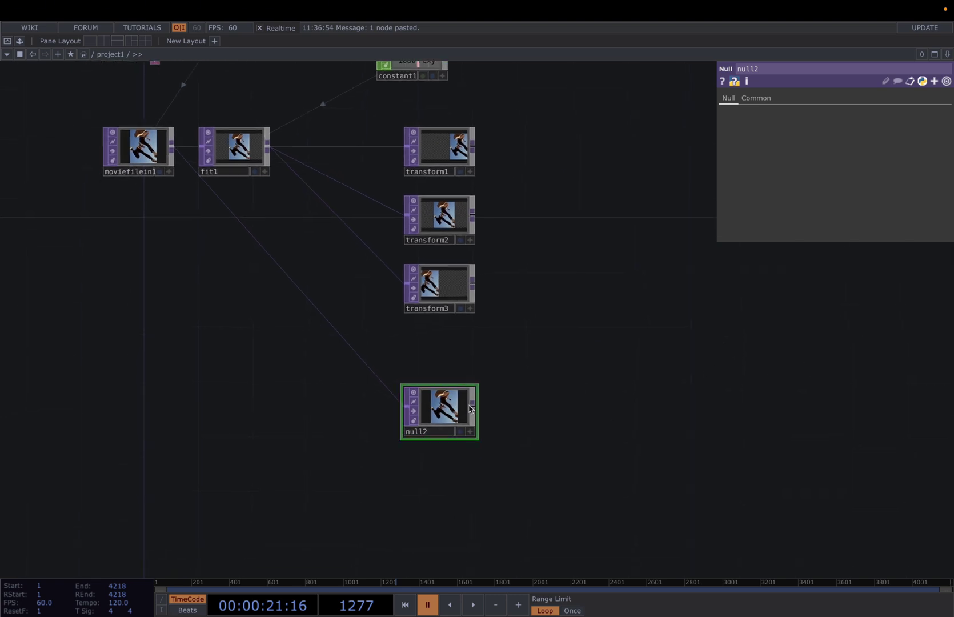
drag(562, 393, 526, 354)
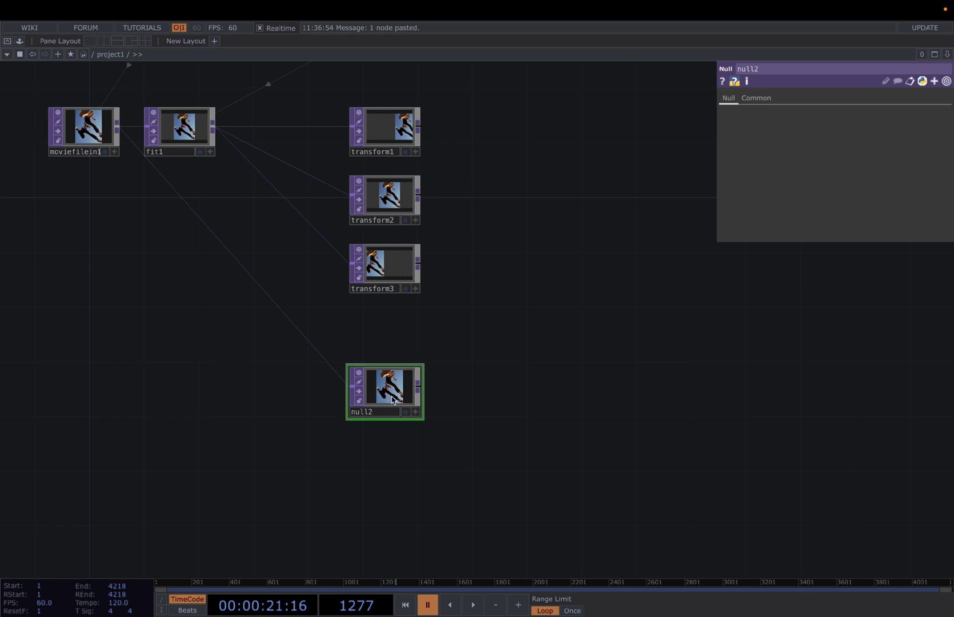
scroll(487, 330, down, 2)
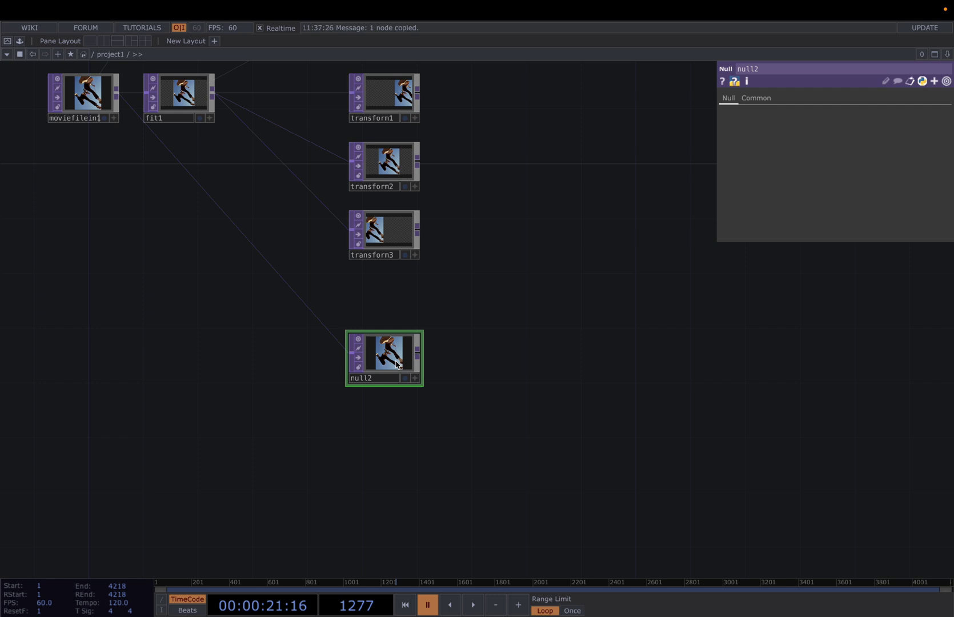
Step: Paste two copies of null2 below the original, keeping them connected to moviefilein1
key(ctrl+v)
key(ctrl+v)
scroll(315, 292, down, 1)
Step: Insert a Transform TOP into the connection between moviefilein1 and null2
right_click(312, 275)
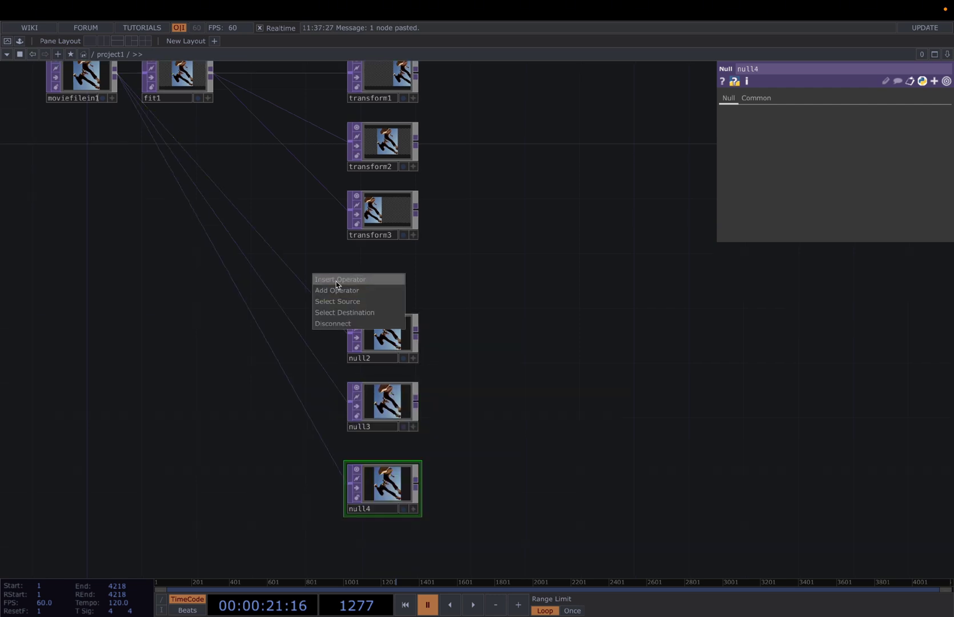
click(336, 281)
click(440, 309)
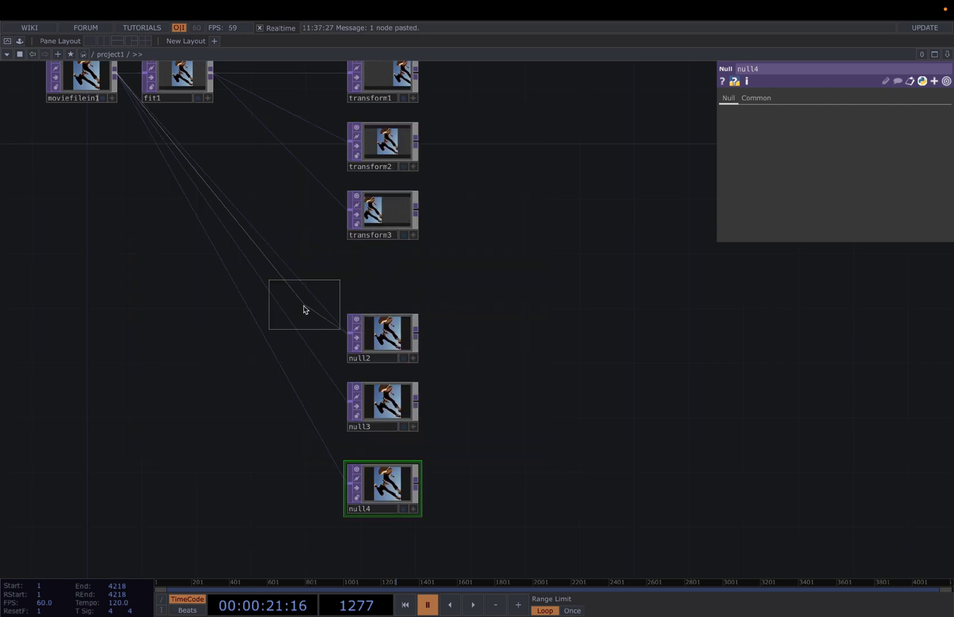
click(301, 311)
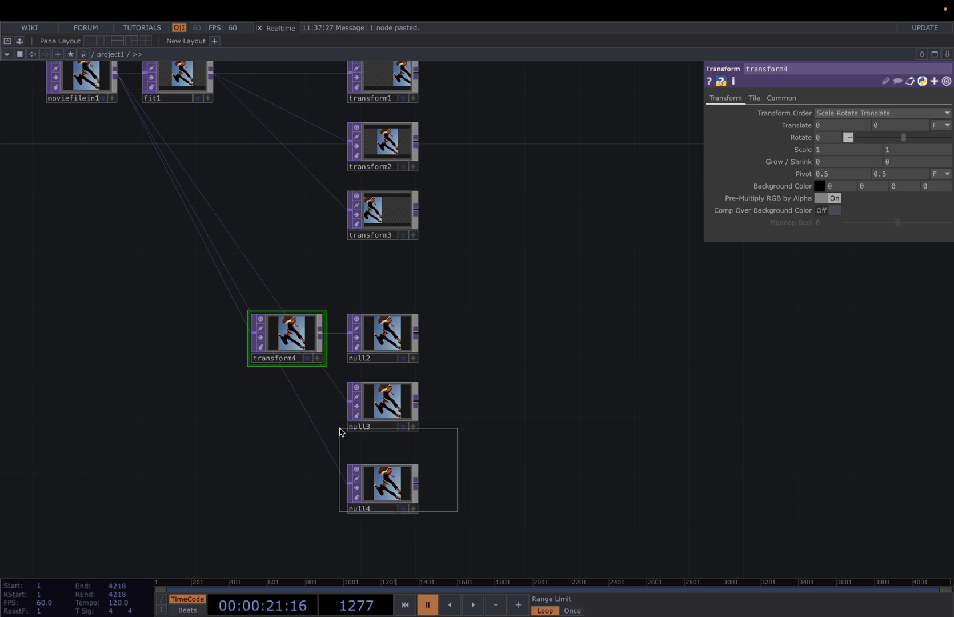
Step: Delete null3 and null4, and paste two copies of the transform4 and null2 pair below the originals
click(341, 430)
key(Delete)
drag(438, 390, 301, 334)
key(super+c)
key(super+v)
key(ctrl+v)
click(289, 455)
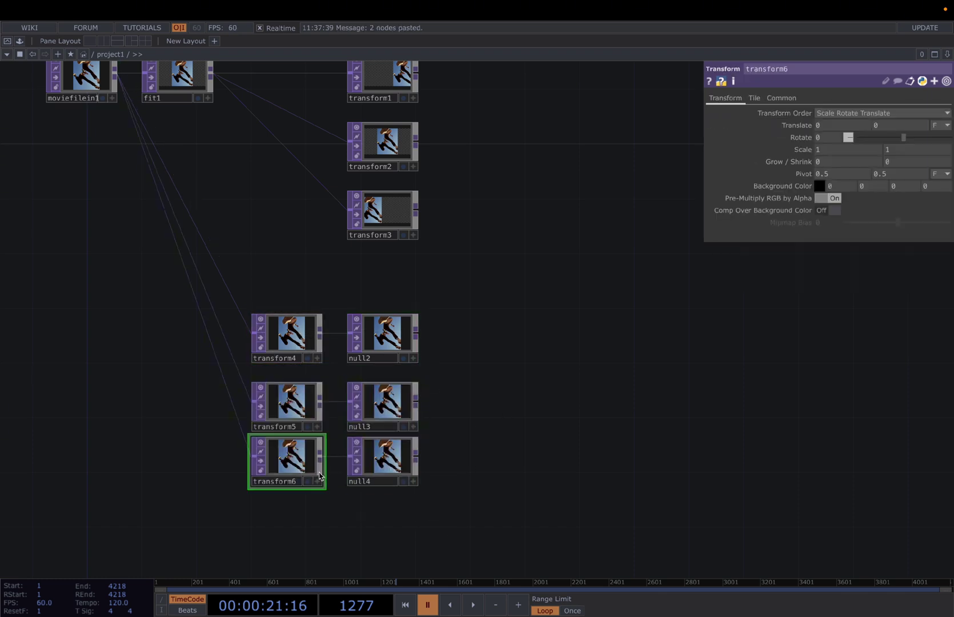
Step: Set the X Translate of transform5 to 0.1 and the X Translate of transform6 to 0.2
click(299, 403)
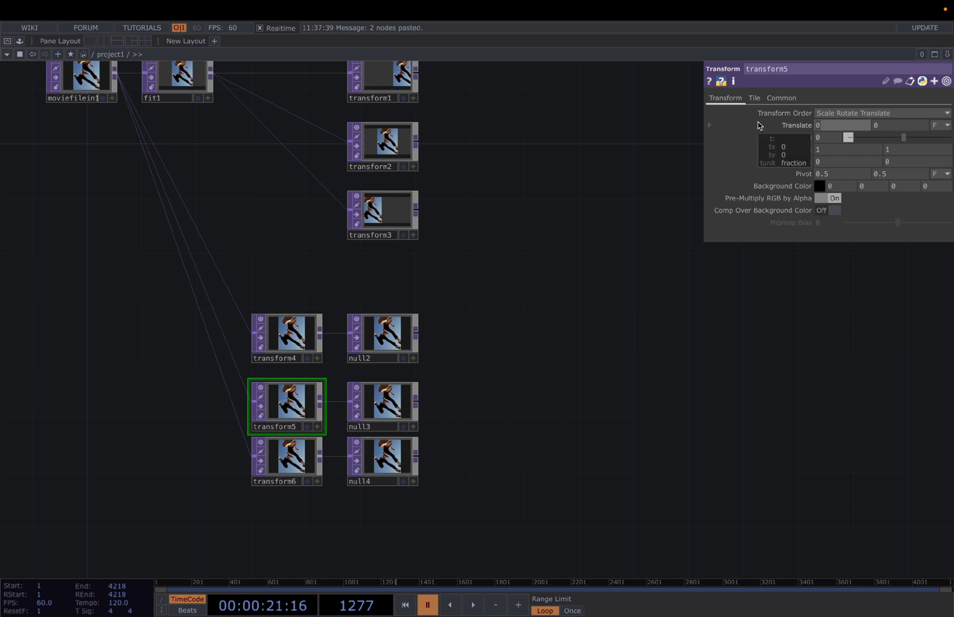
text(-0.1)
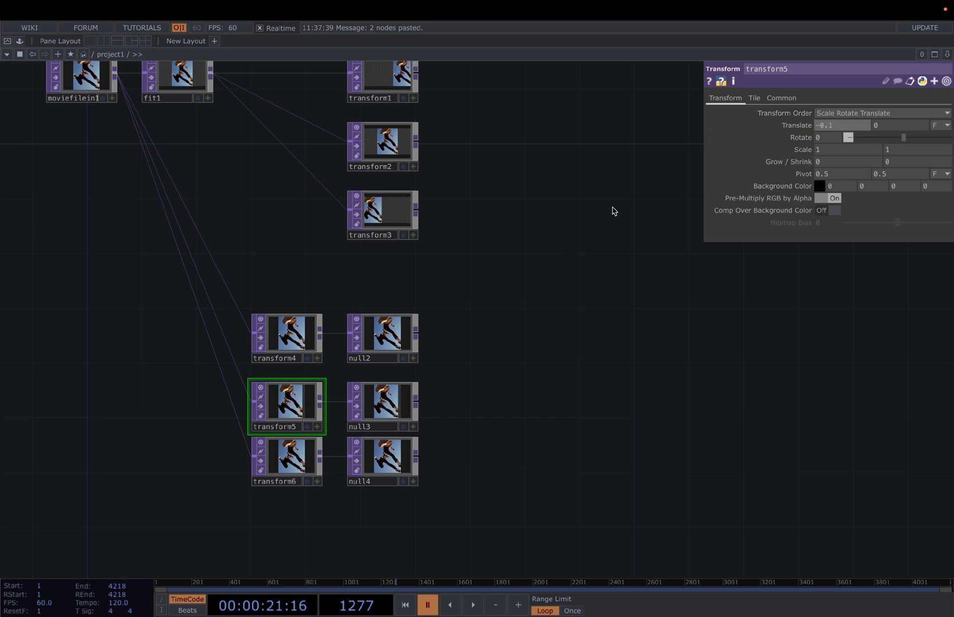
text(0.1)
key(Return)
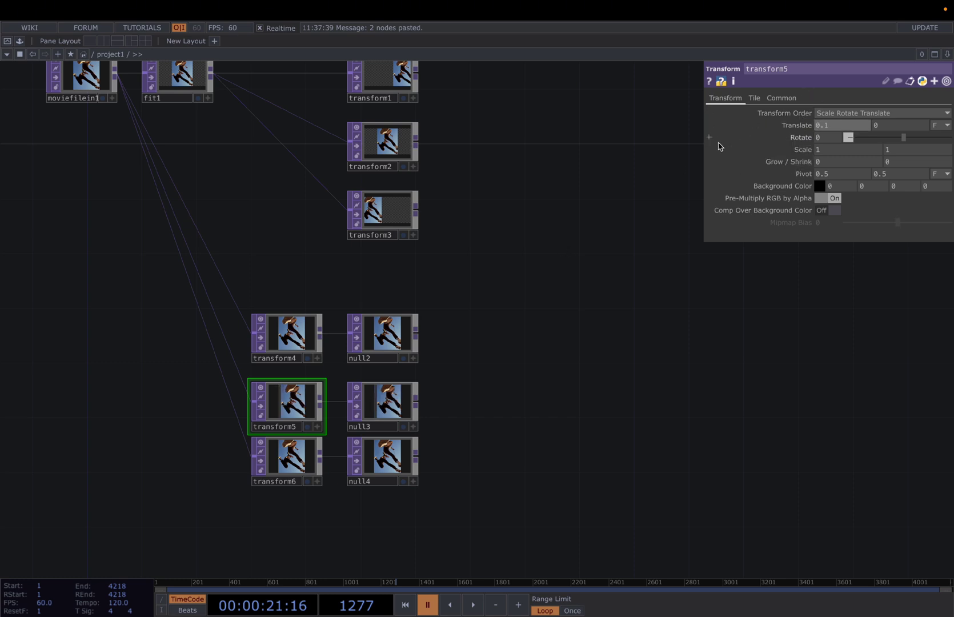
click(303, 462)
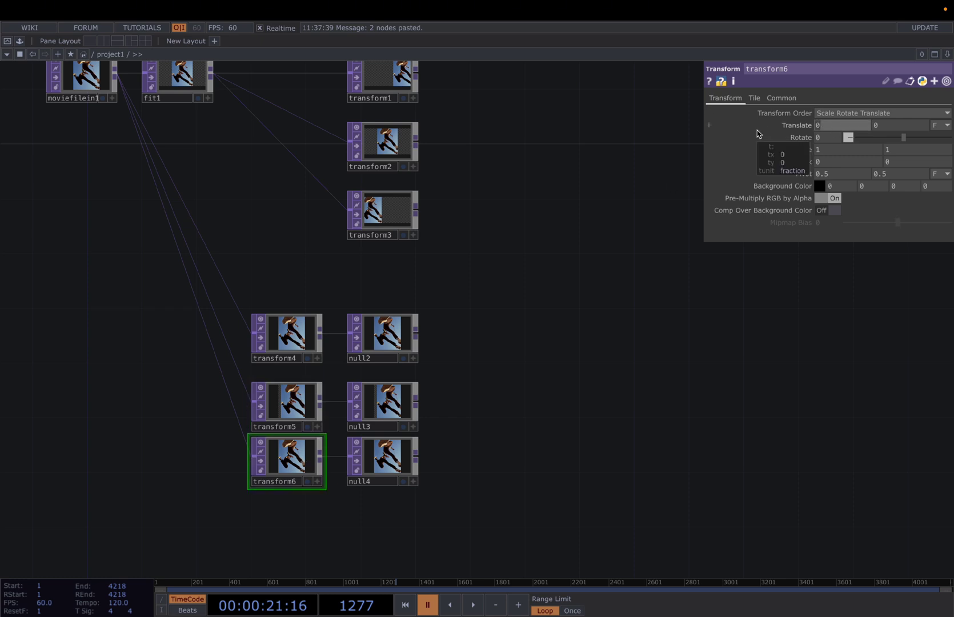
Step: Select transform5 and transform6 together and choose the Extend mode in their Tile settings
drag(318, 533, 286, 381)
click(755, 98)
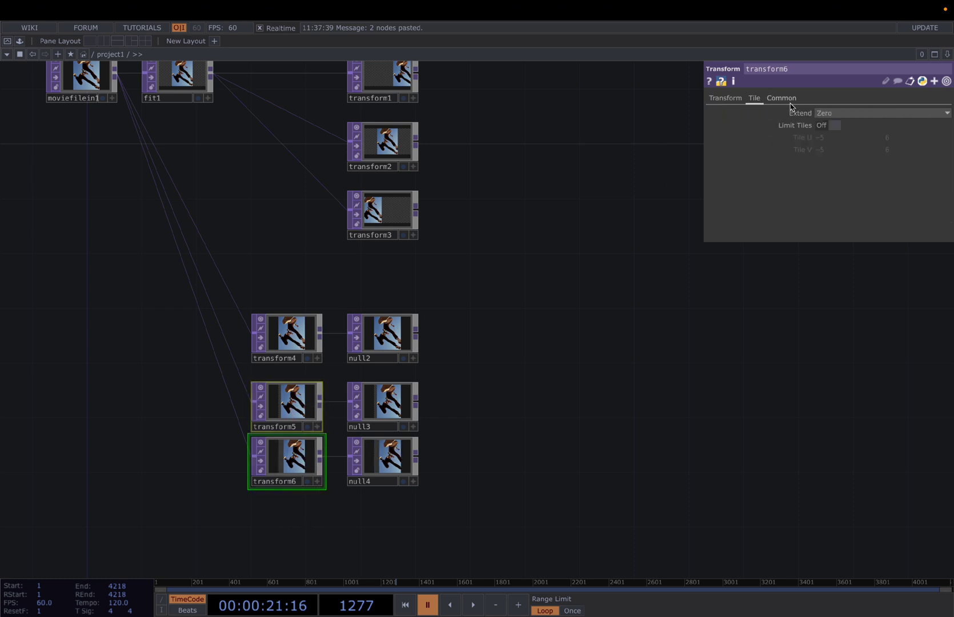
click(831, 113)
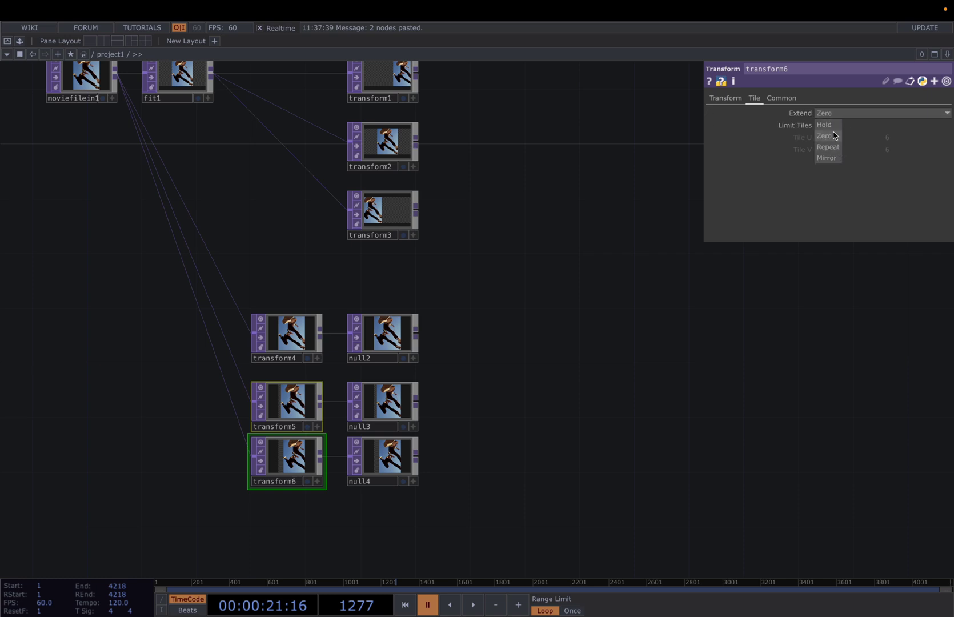
click(833, 136)
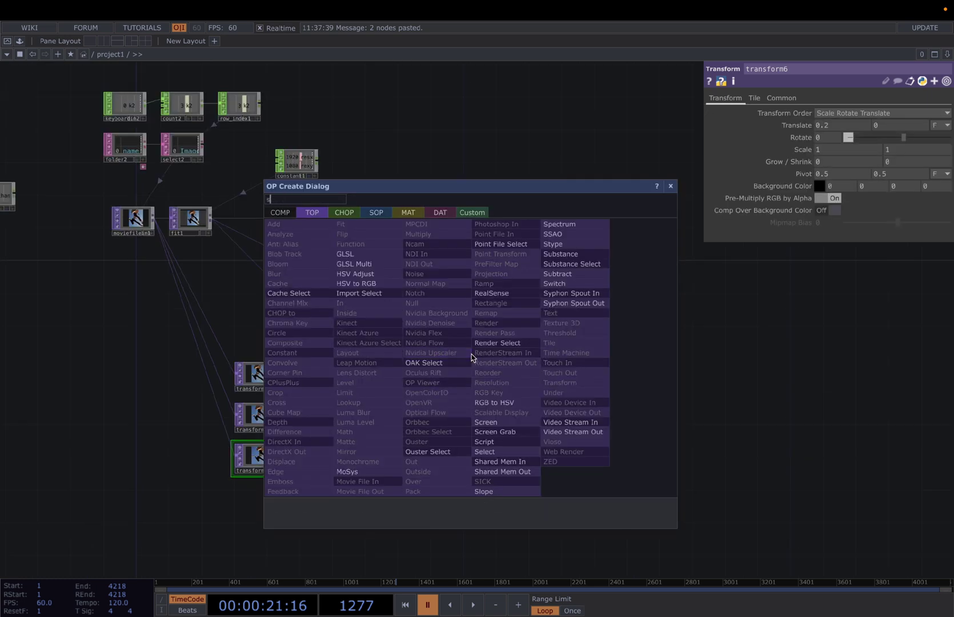
Step: Add a Switch TOP and connect transform1, transform2, transform3, null2, null3 and null4 to its input
text(sw)
click(576, 283)
click(485, 339)
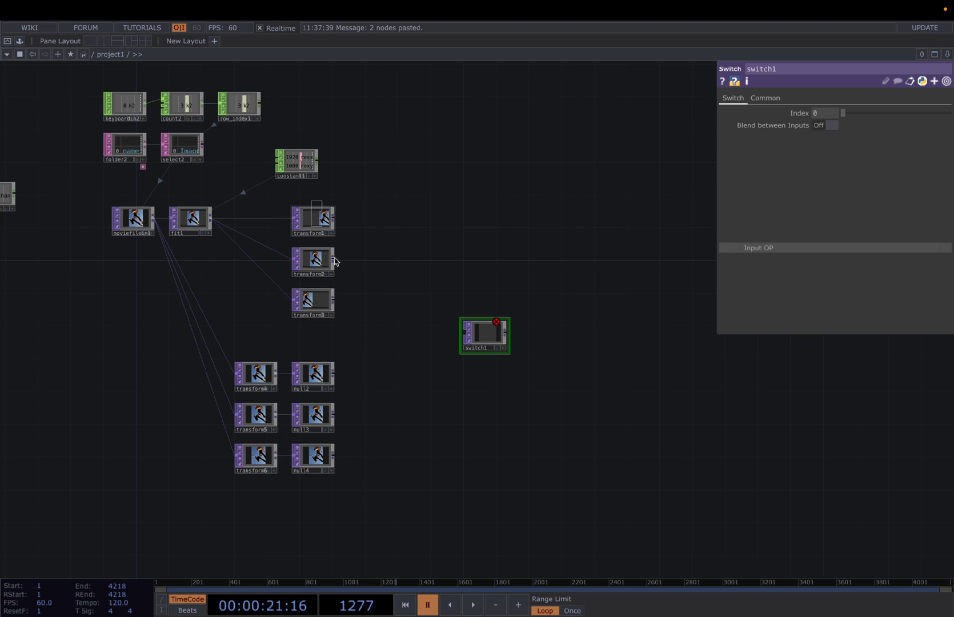
right_drag(346, 306, 347, 492)
drag(464, 362, 466, 334)
Step: Reorder the inputs of switch1 to null2, transform1, null3, transform2, null4, transform3
click(509, 388)
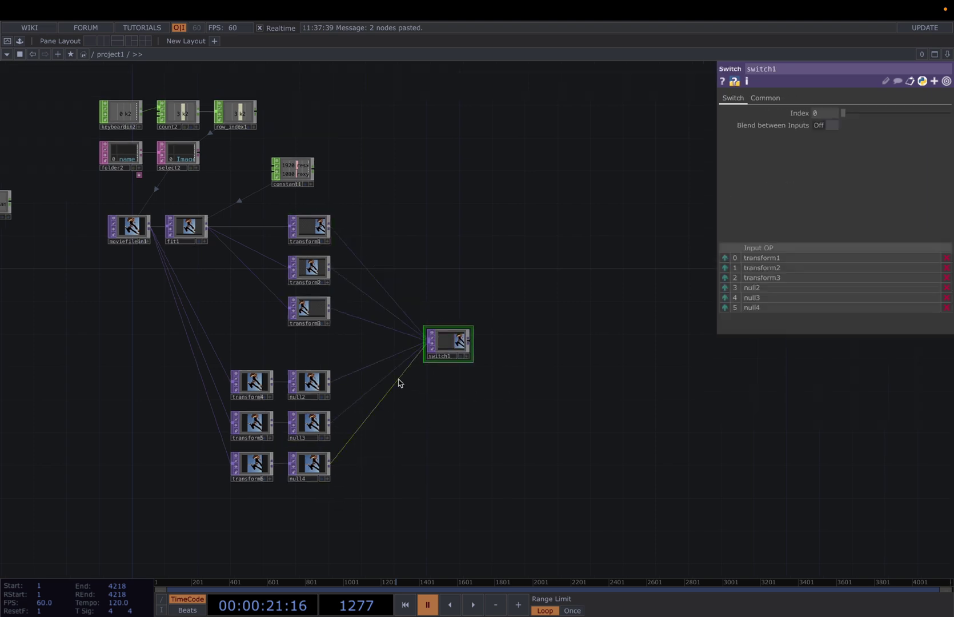
scroll(470, 366, up, 2)
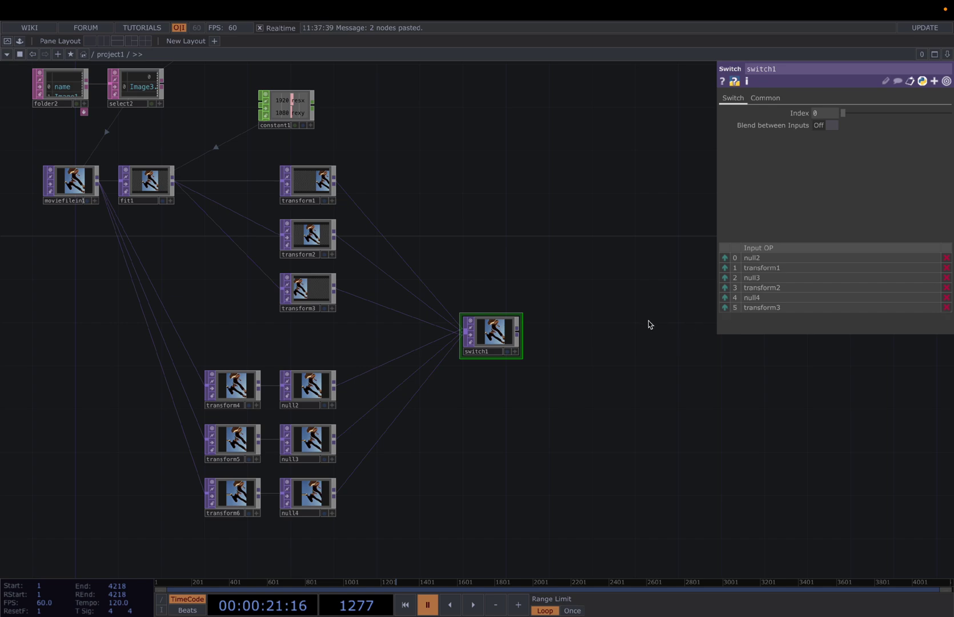
scroll(596, 294, down, 3)
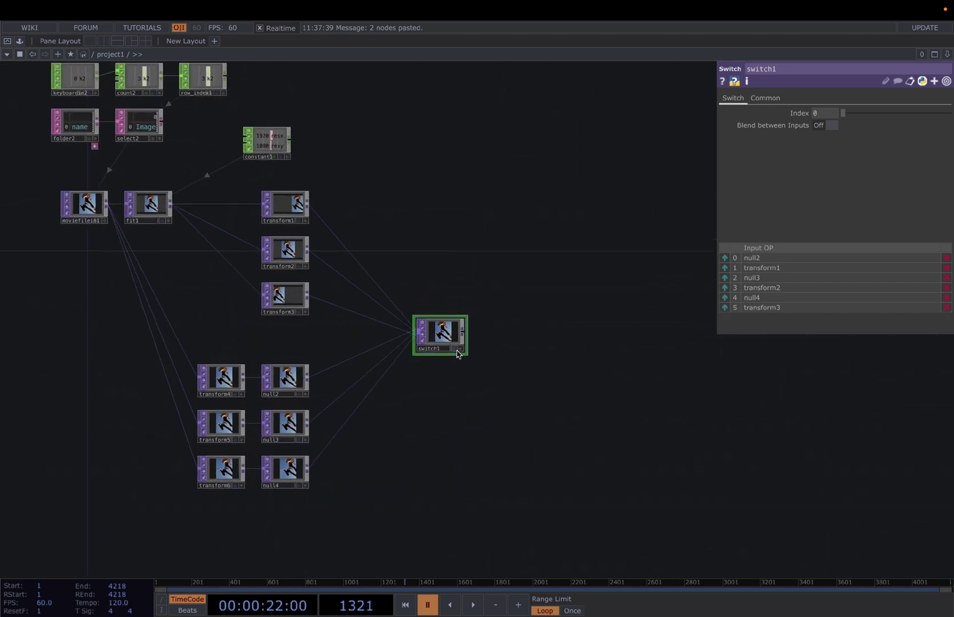
Step: Display switch1 in the network background and link its Index to the chan1 channel of null1
click(457, 349)
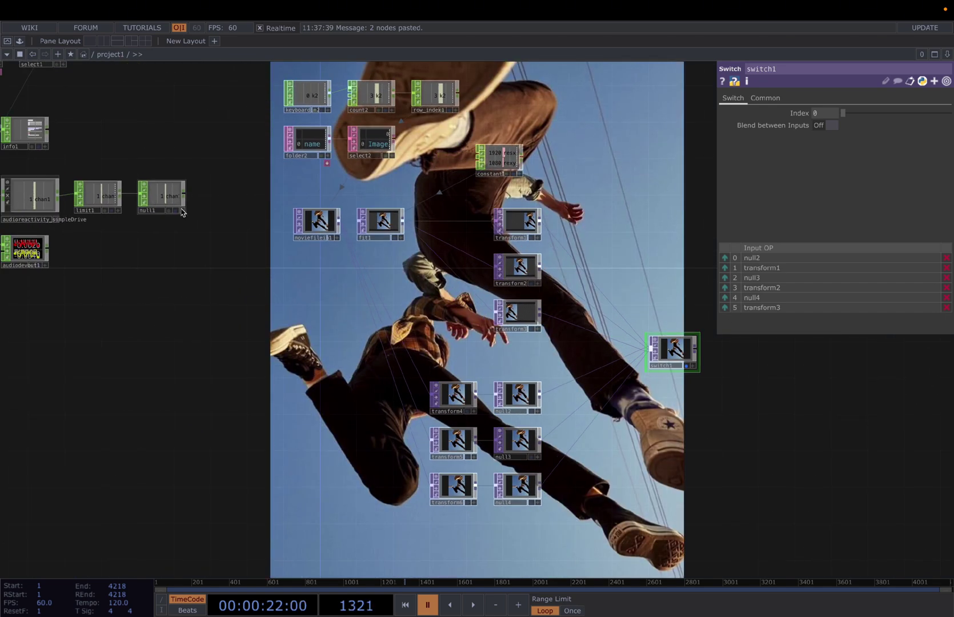
drag(174, 206, 665, 345)
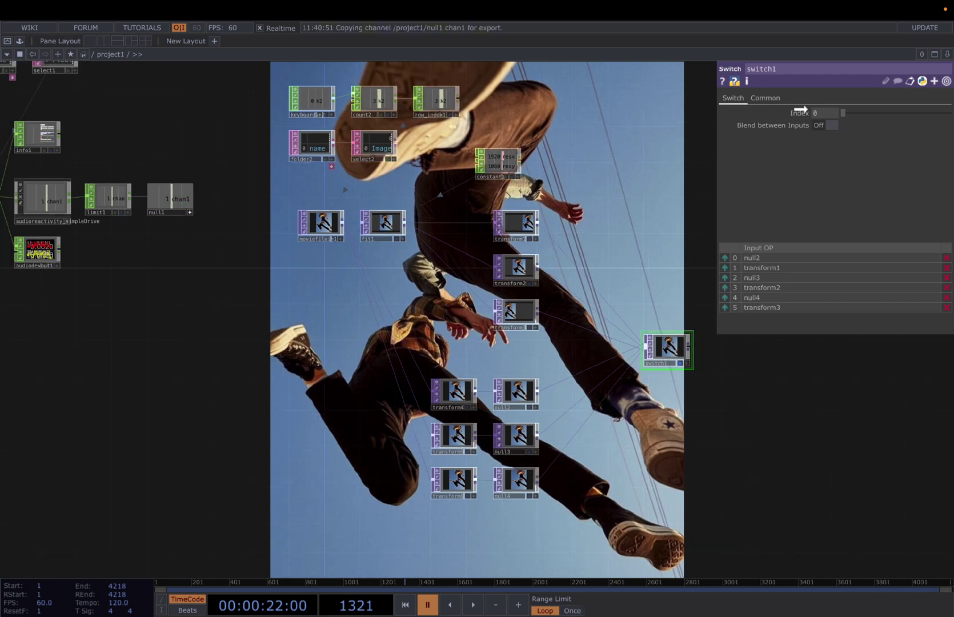
drag(800, 110, 803, 109)
click(803, 110)
Step: Play the timeline, turn on Blend between Inputs for switch1, and pause playback
key(space)
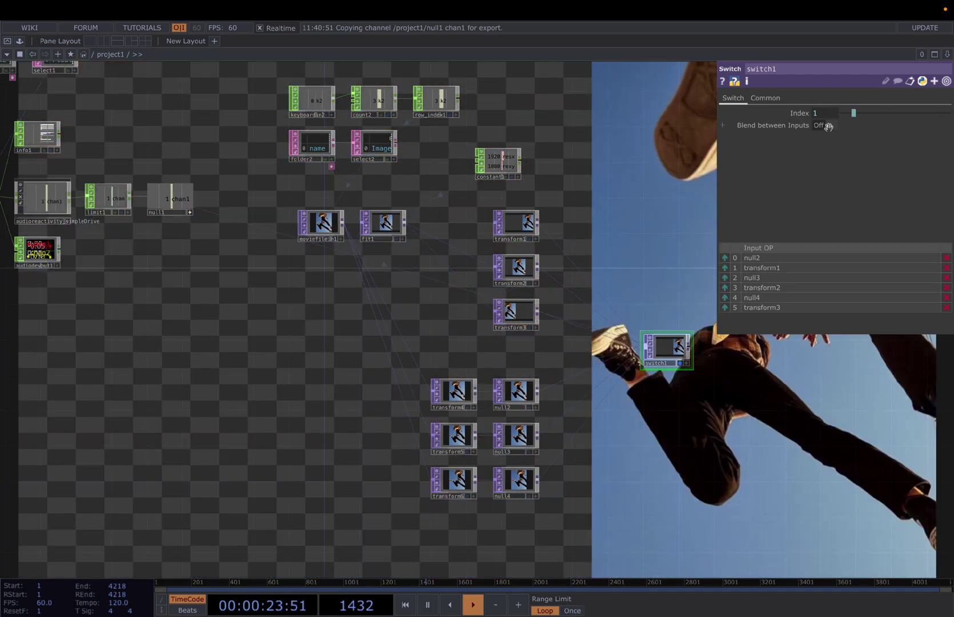
click(825, 125)
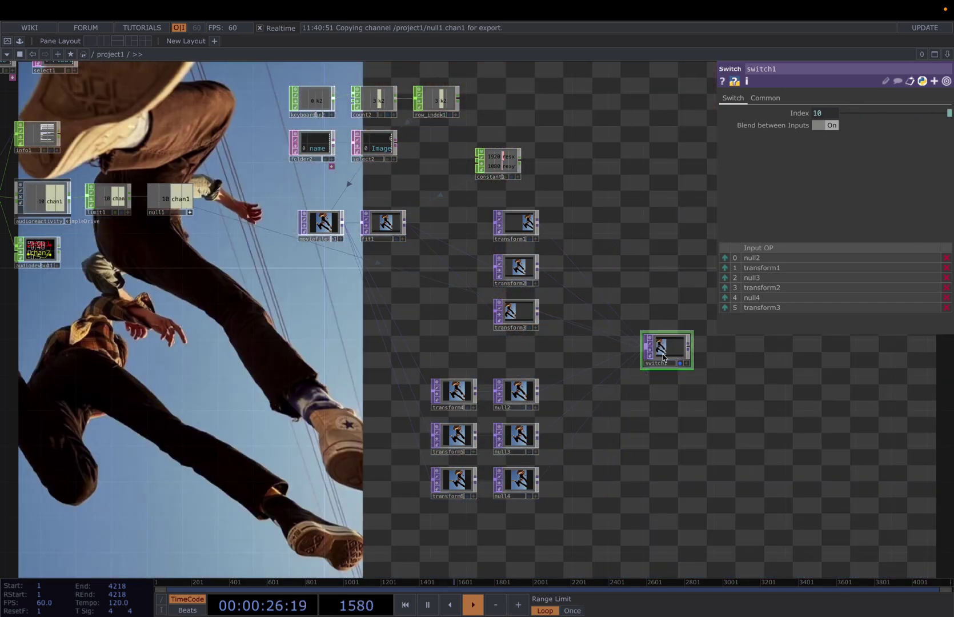
key(space)
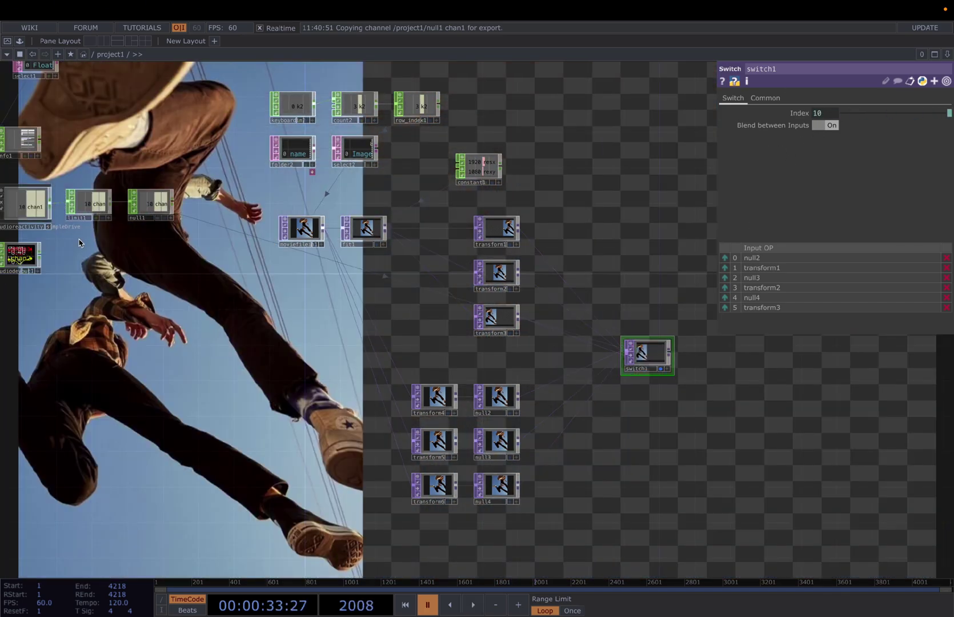
Step: View the parameters of audioreactivity_simpleDrive and play the timeline to check how the audio drives switch1, pausing at the end
middle_drag(79, 243, 140, 268)
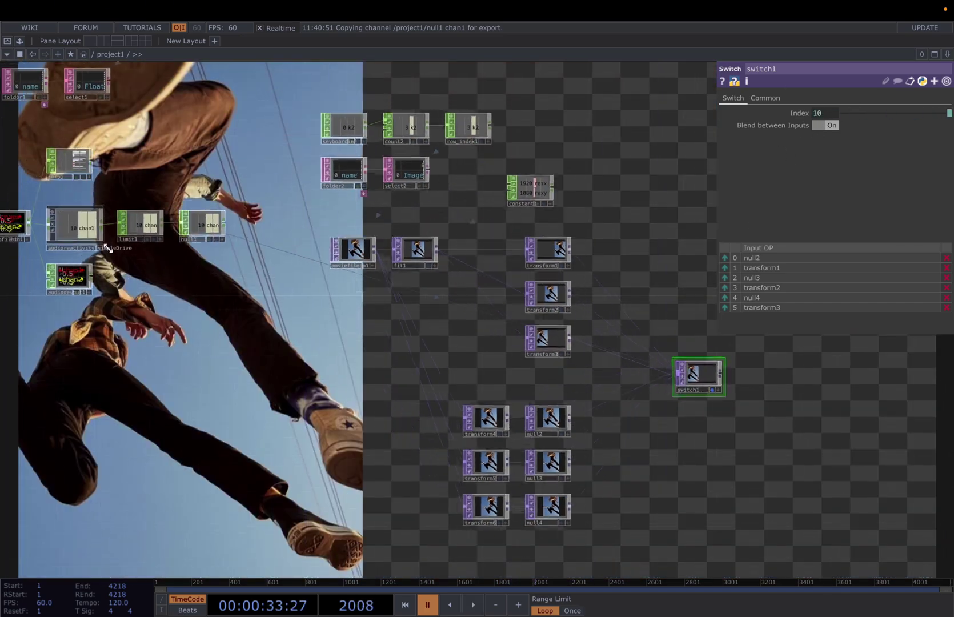
click(85, 229)
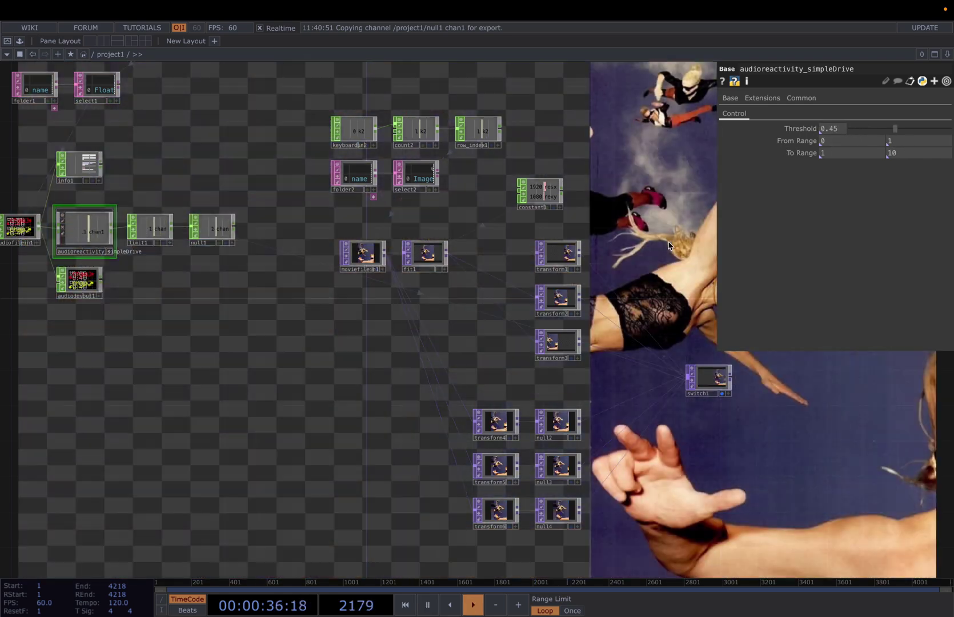
middle_drag(669, 245, 573, 240)
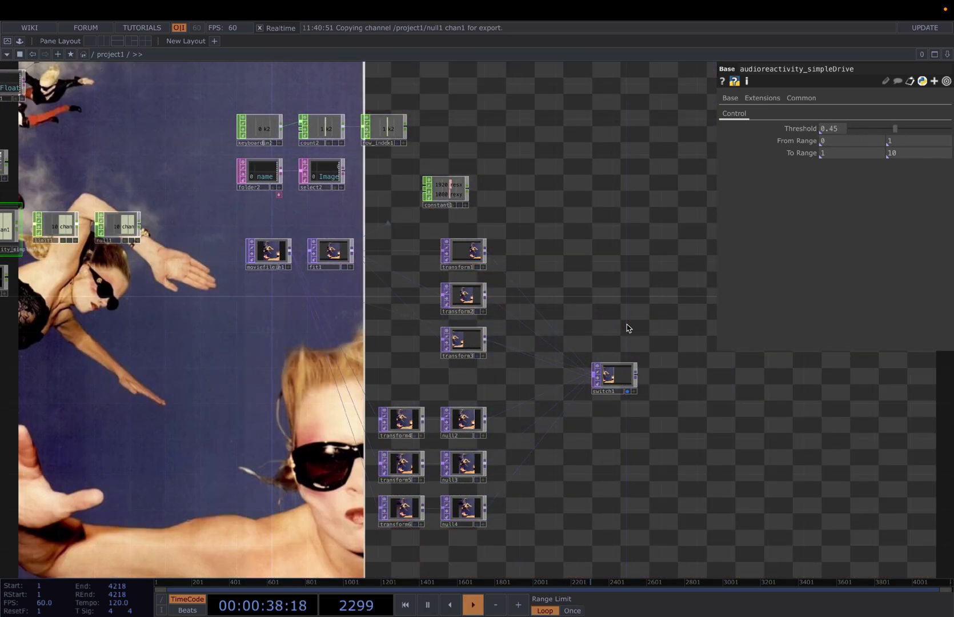
key(p)
drag(622, 309, 361, 170)
key(space)
Step: Add a Level TOP fed by switch1 and set its Opacity to 0.5
drag(562, 242, 494, 250)
middle_drag(416, 284, 419, 275)
right_click(345, 304)
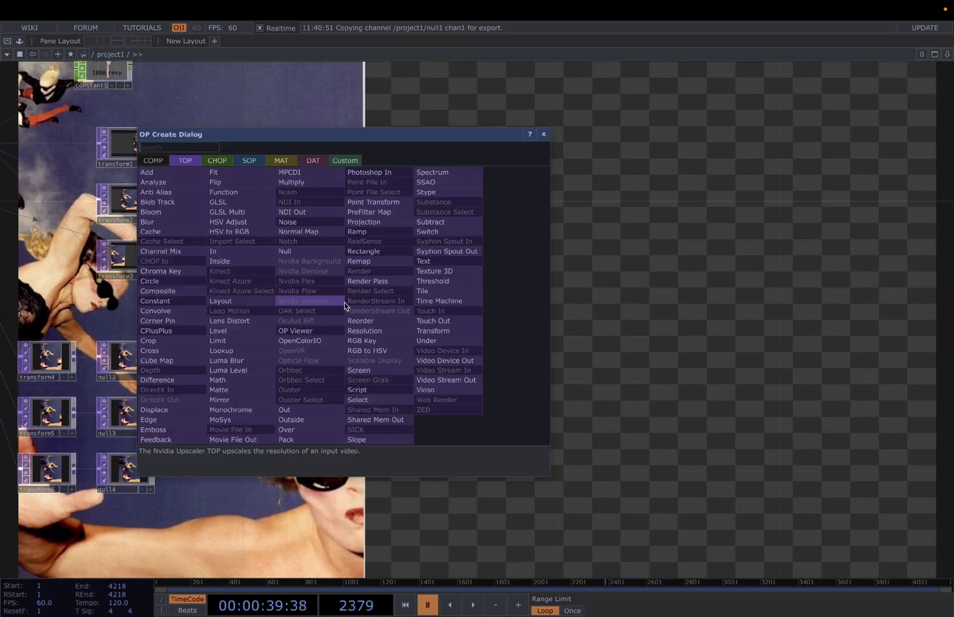
text(le)
key(Return)
click(486, 238)
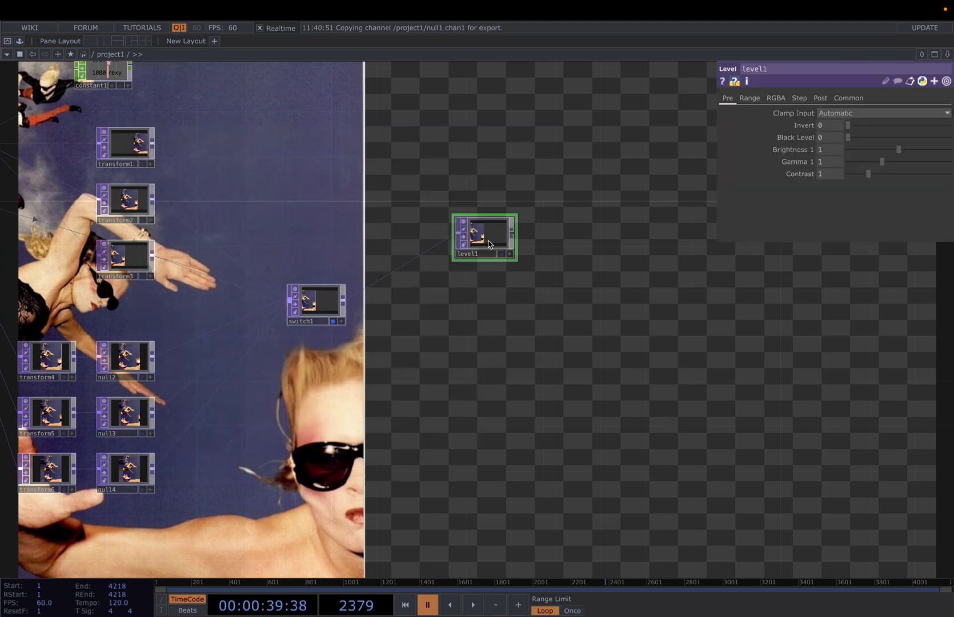
click(820, 98)
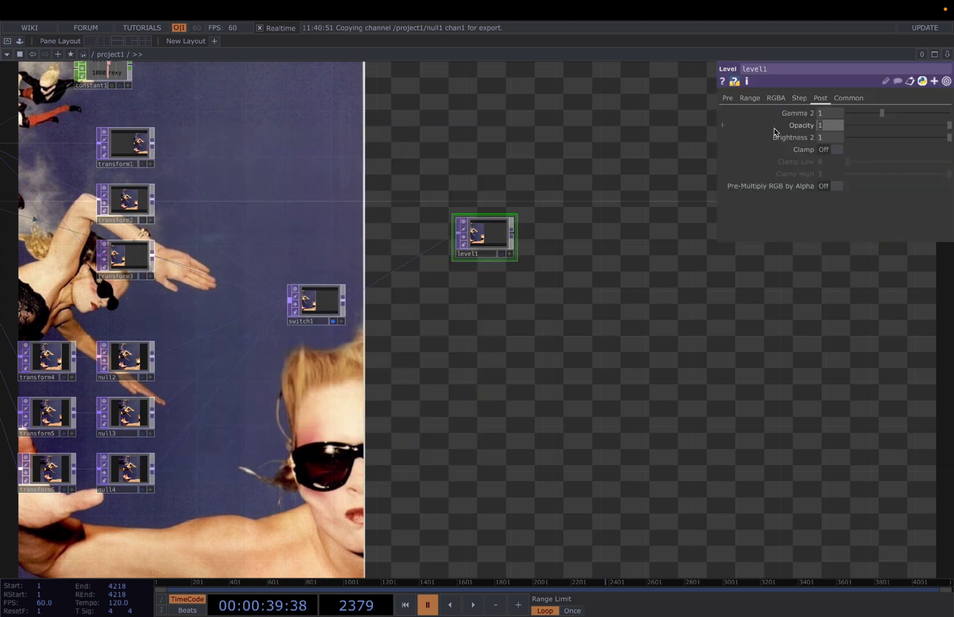
Step: Add a Composite TOP of switch1 and level1, and a Displace TOP with level1 as first input and the composite as second
right_click(419, 233)
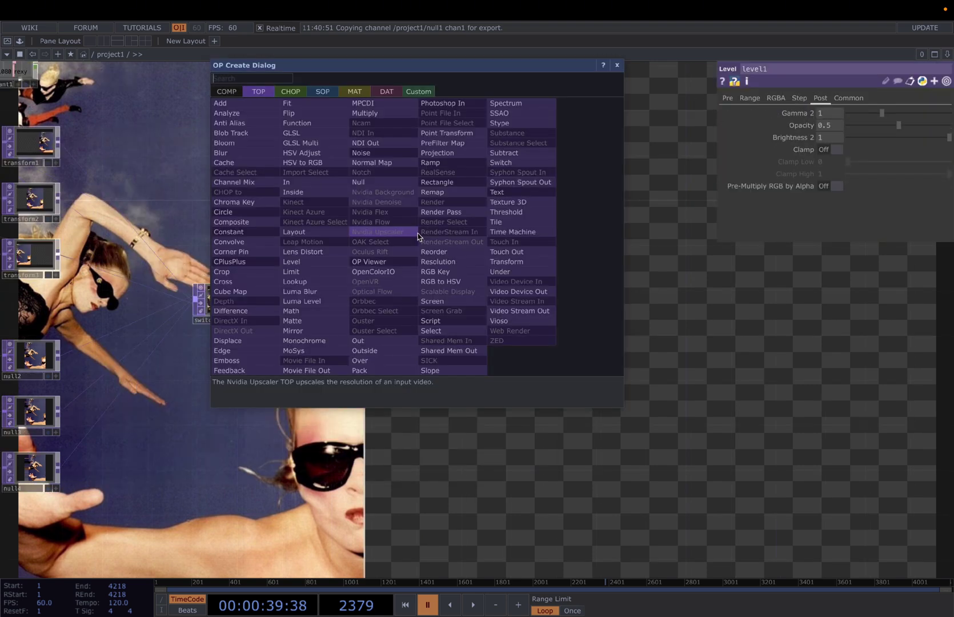
text(d)
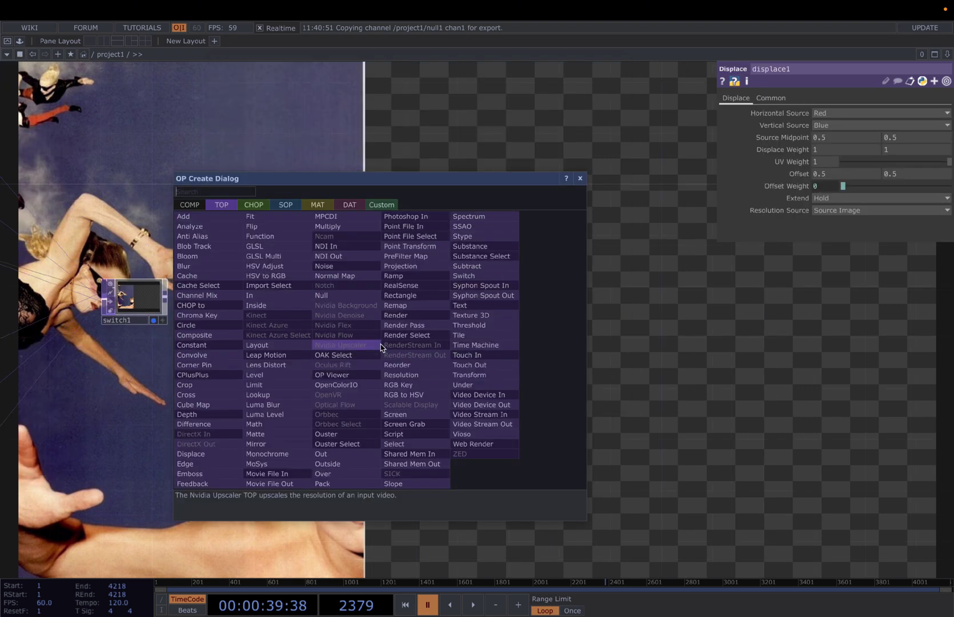
text(om)
key(Return)
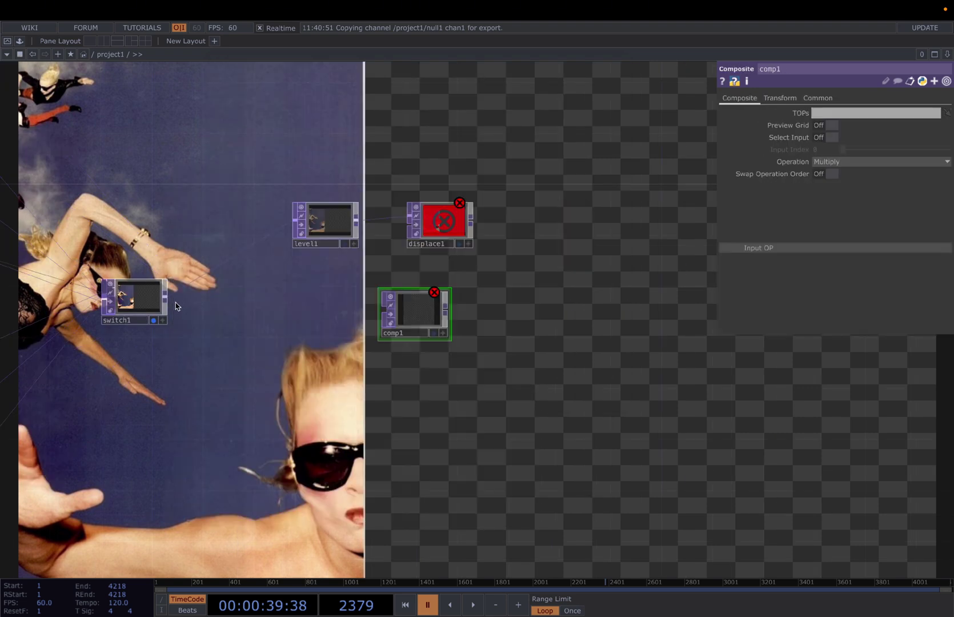
drag(169, 302, 409, 220)
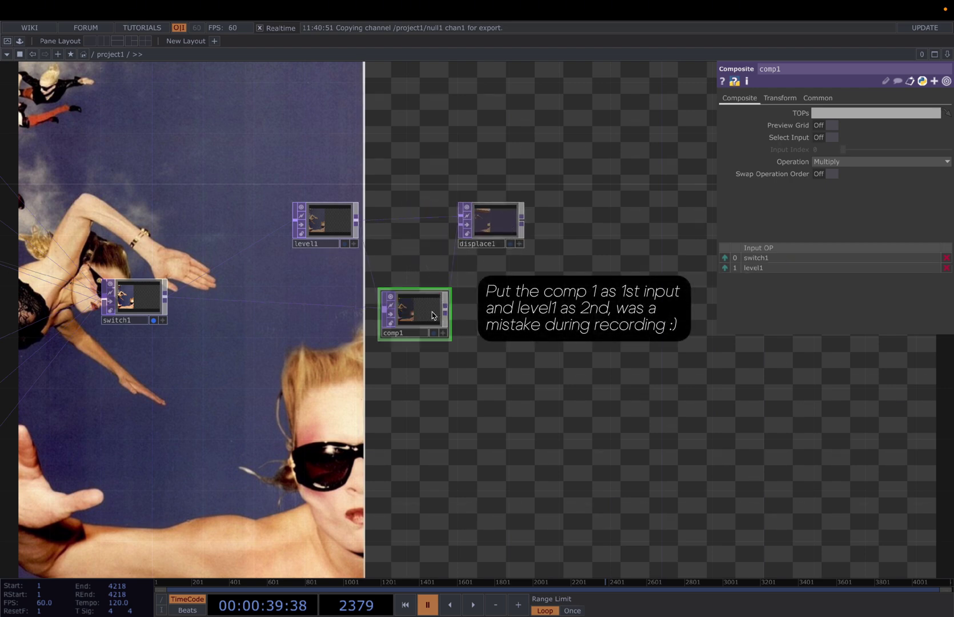
drag(433, 315, 432, 303)
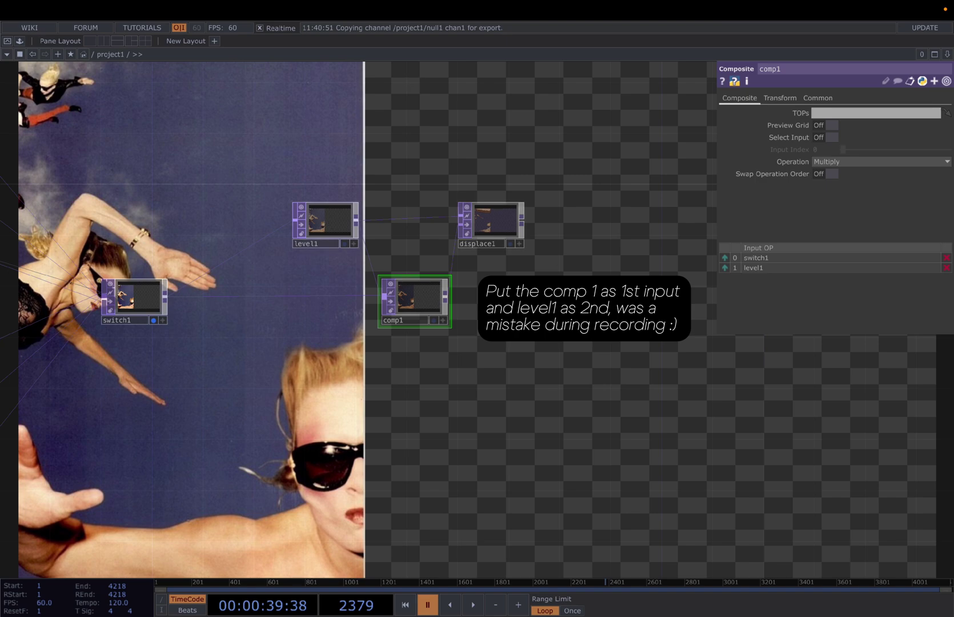
Step: Set the Operation of comp1 to Maximum
scroll(471, 274, up, 3)
click(908, 161)
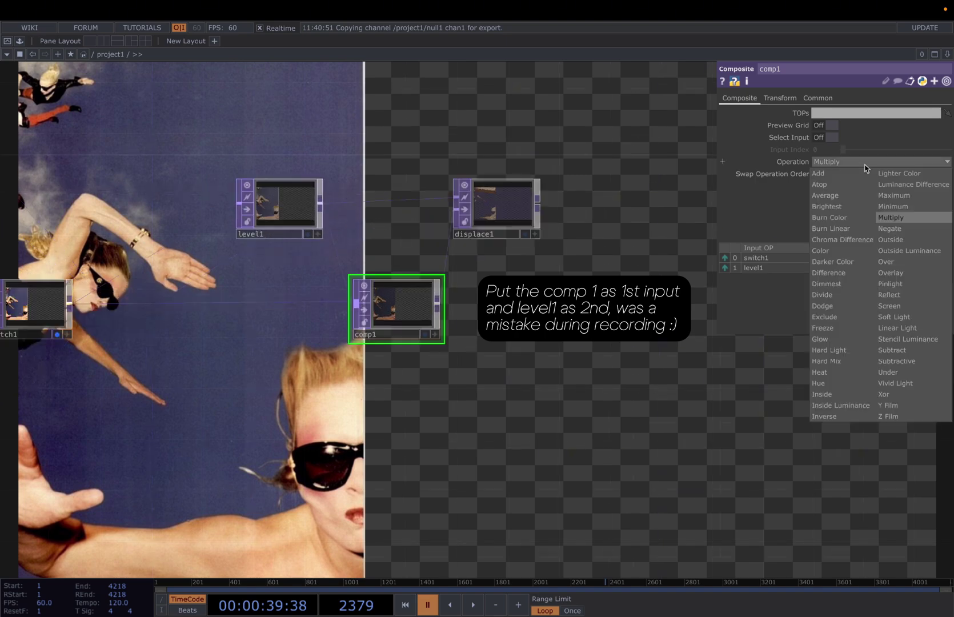
click(910, 197)
Step: Show displace1 instead of switch1 in the network background, and play the timeline to check the displacement before pausing
key(space)
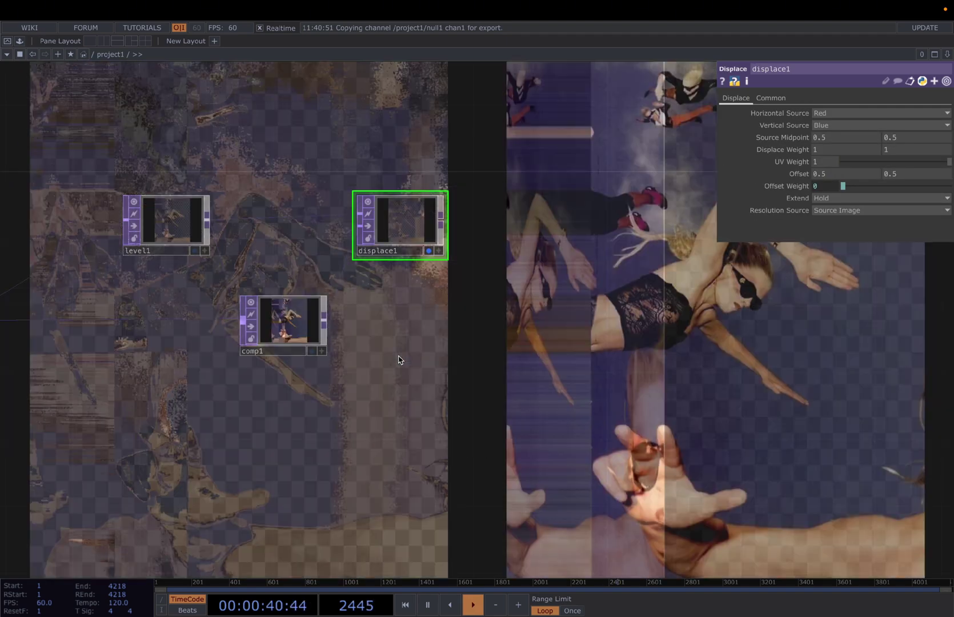
scroll(398, 357, down, 1)
scroll(399, 355, down, 4)
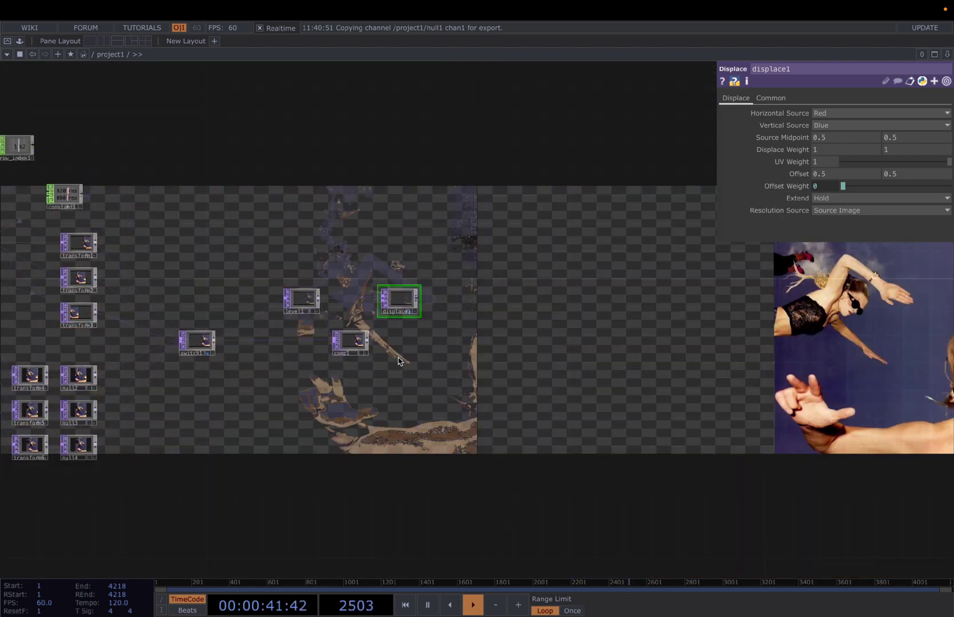
scroll(204, 357, up, 2)
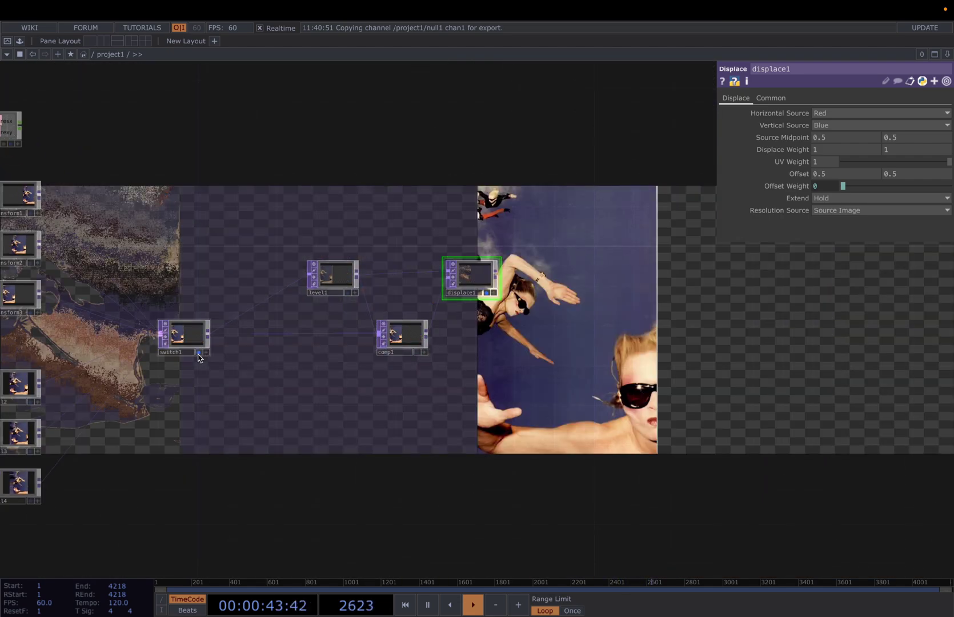
click(198, 353)
drag(528, 359, 411, 365)
key(space)
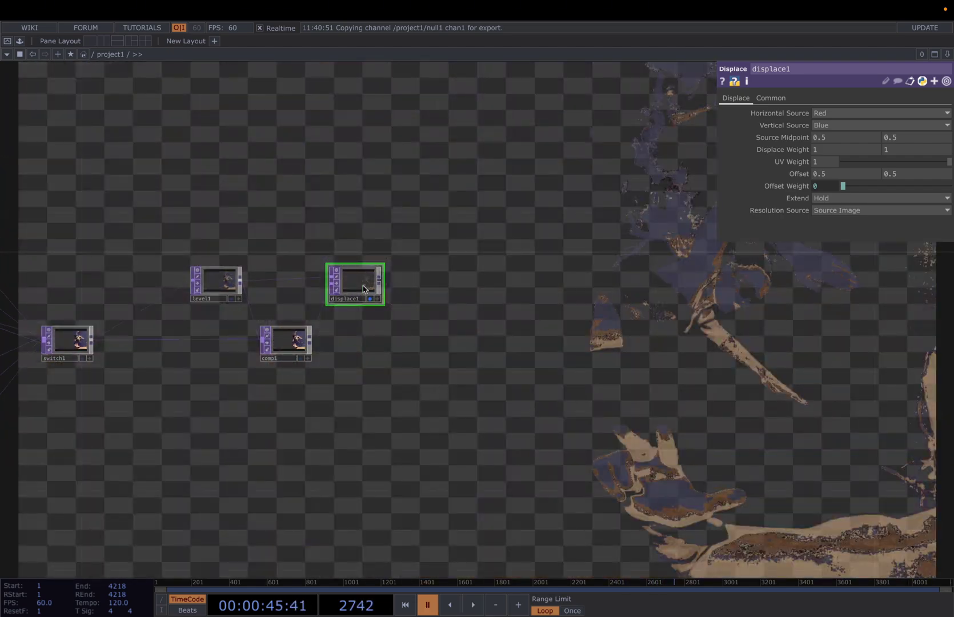
Step: Set the Displace Weight of displace1 to 0.1 and 0.01
text(0.1)
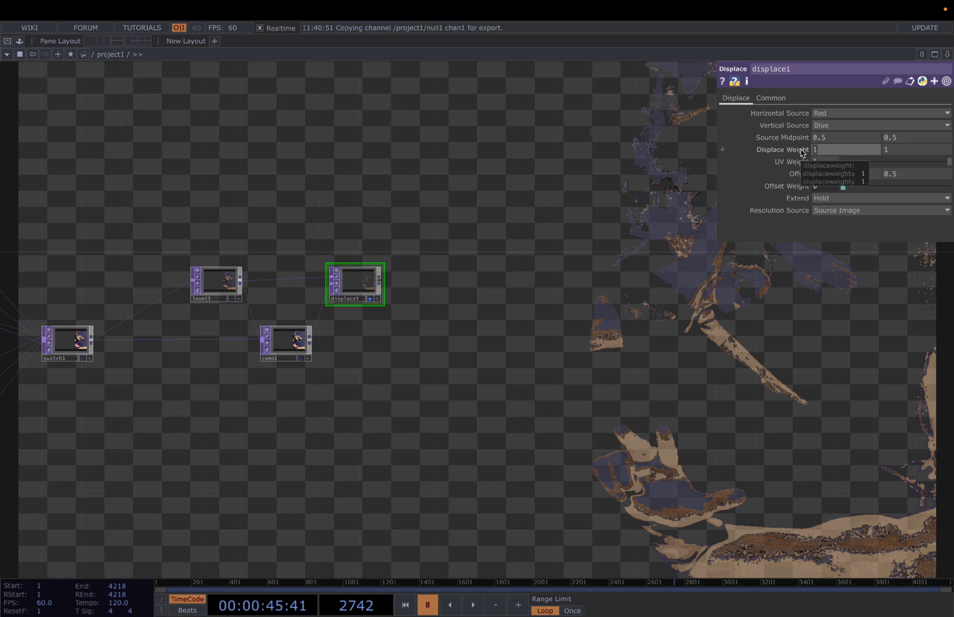
key(Return)
click(899, 152)
text(0.01)
key(Return)
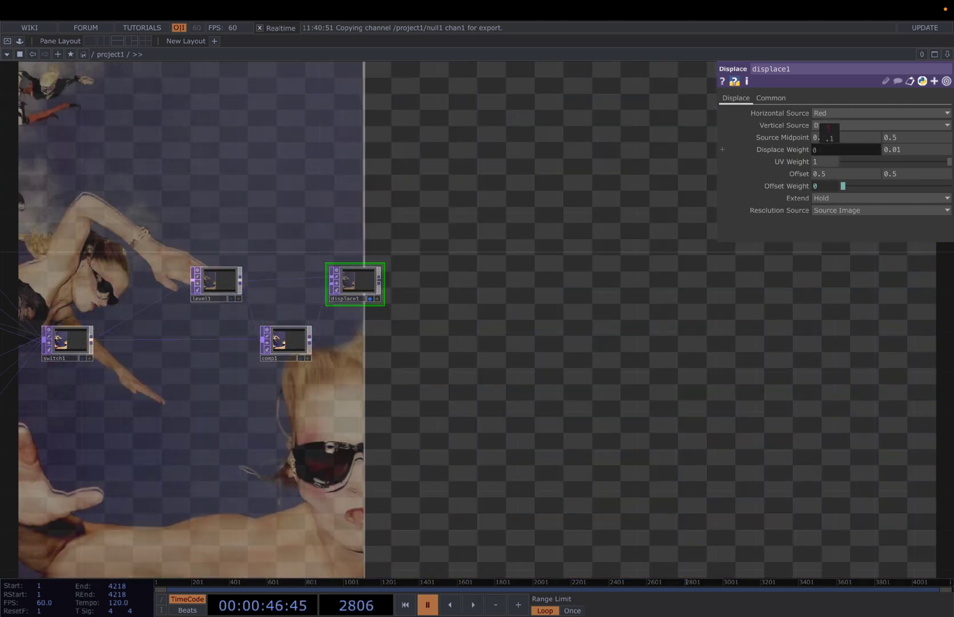
Step: Add an LFO CHOP above displace1
key(Tab)
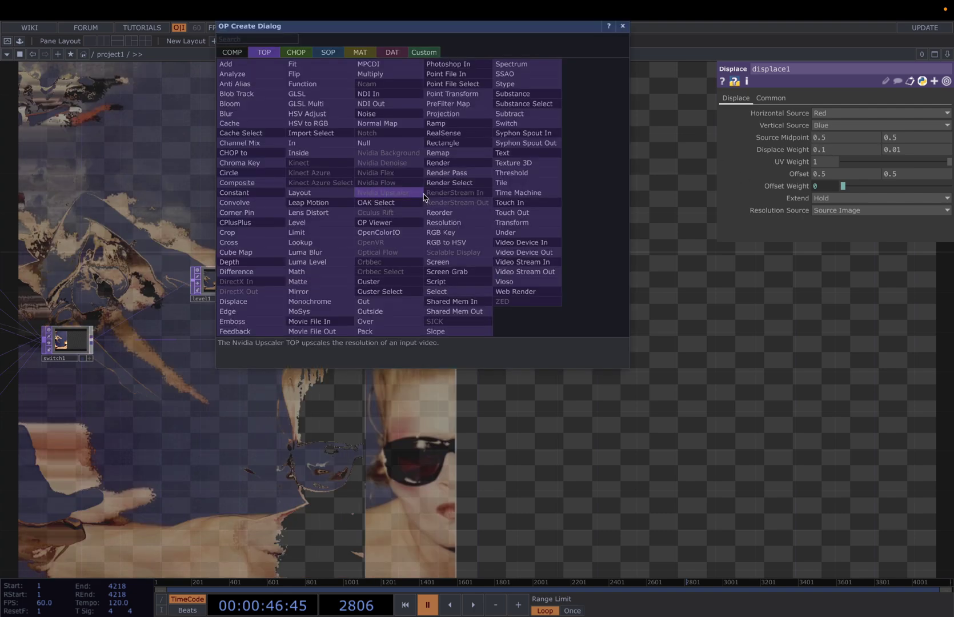
text(lfo)
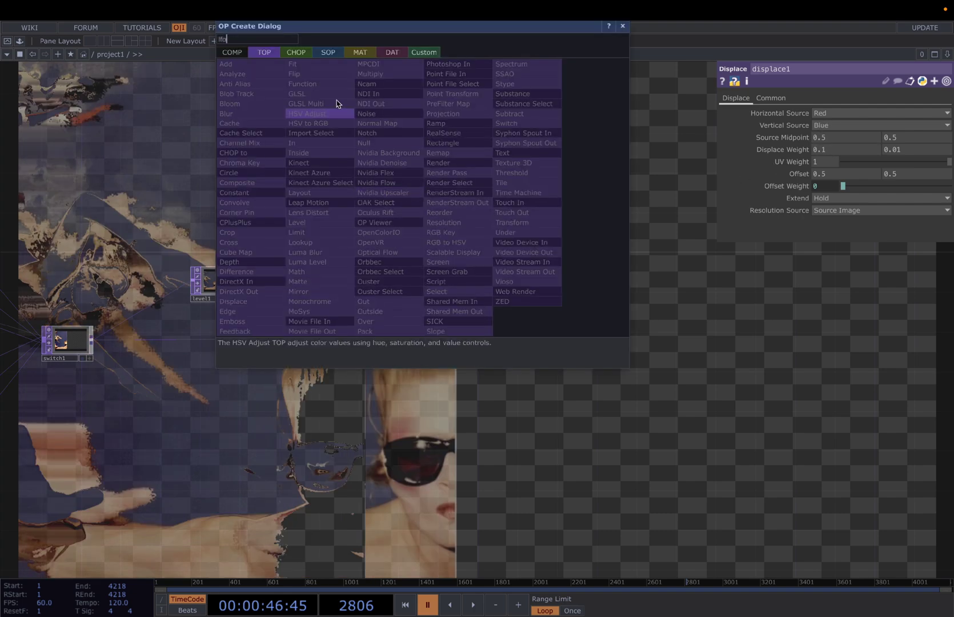
click(296, 53)
click(380, 301)
click(307, 201)
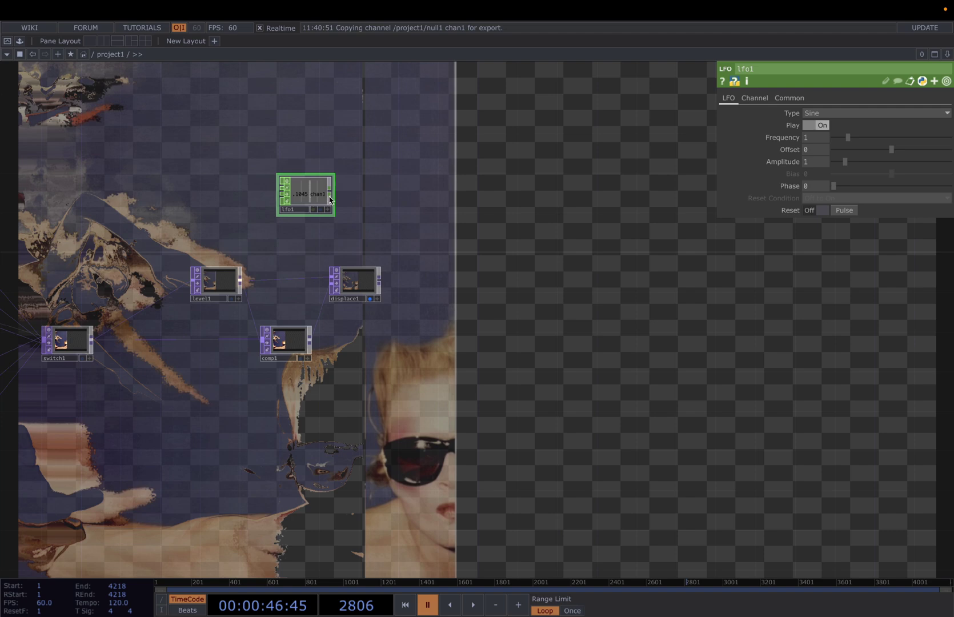
Step: Append a Math CHOP and a Null CHOP to lfo1
middle_click(330, 199)
key(Tab)
text(ma)
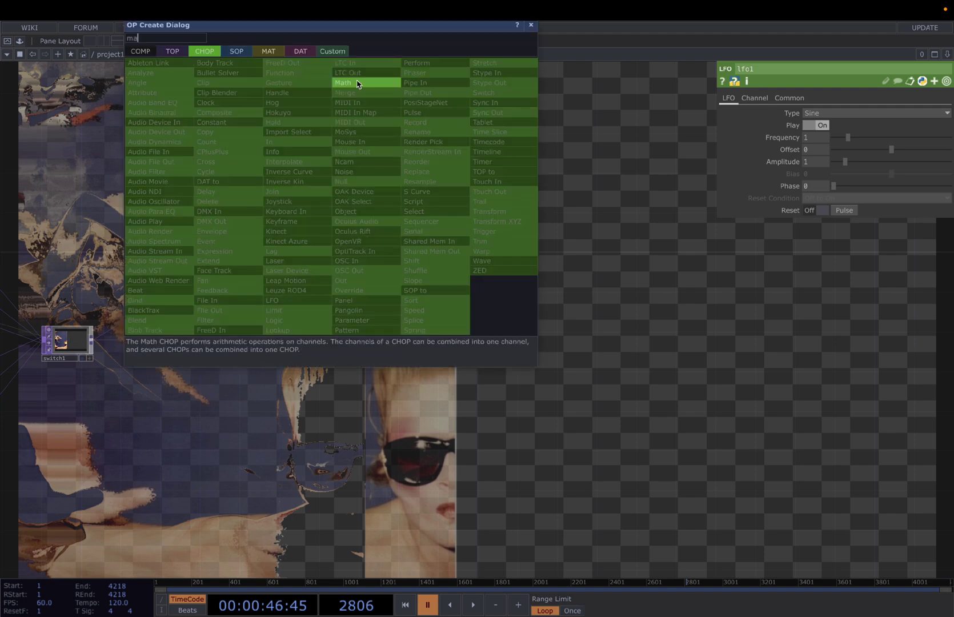
key(Return)
click(374, 195)
right_click(390, 196)
click(403, 195)
Step: Rename the Null CHOP after math1 as displace1_displaceweight
click(433, 208)
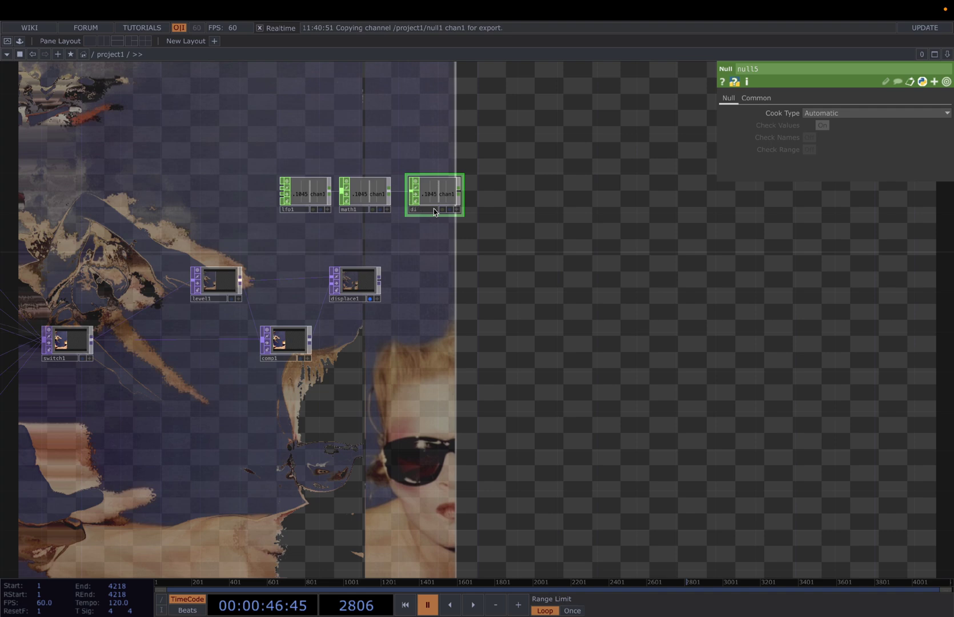
key(BackSpace)
key(BackSpace)
key(Return)
Step: Set the To Range of math1 to 0.3 and 0.62
scroll(434, 212, up, 2)
click(317, 183)
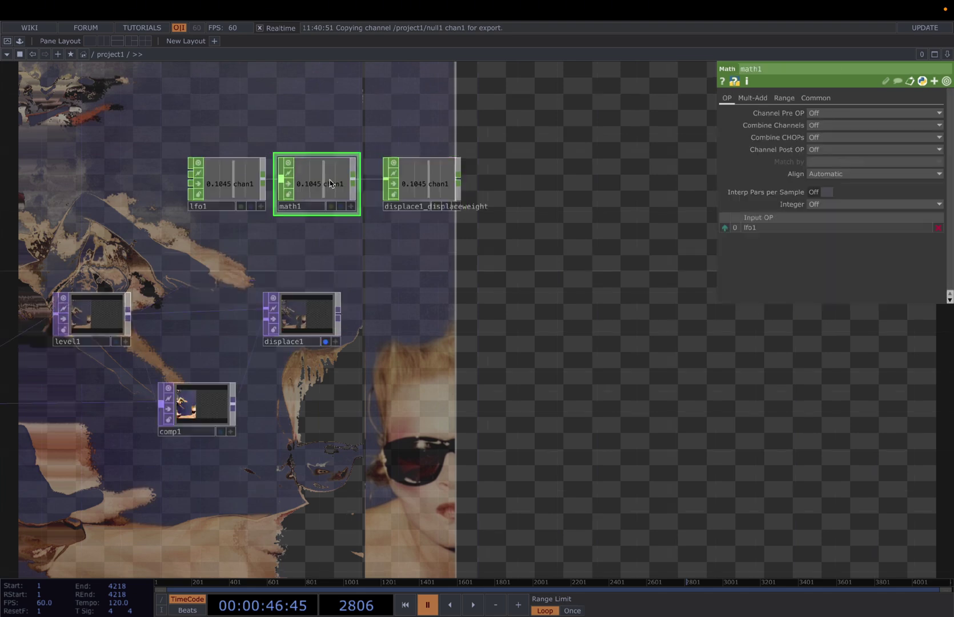
click(752, 98)
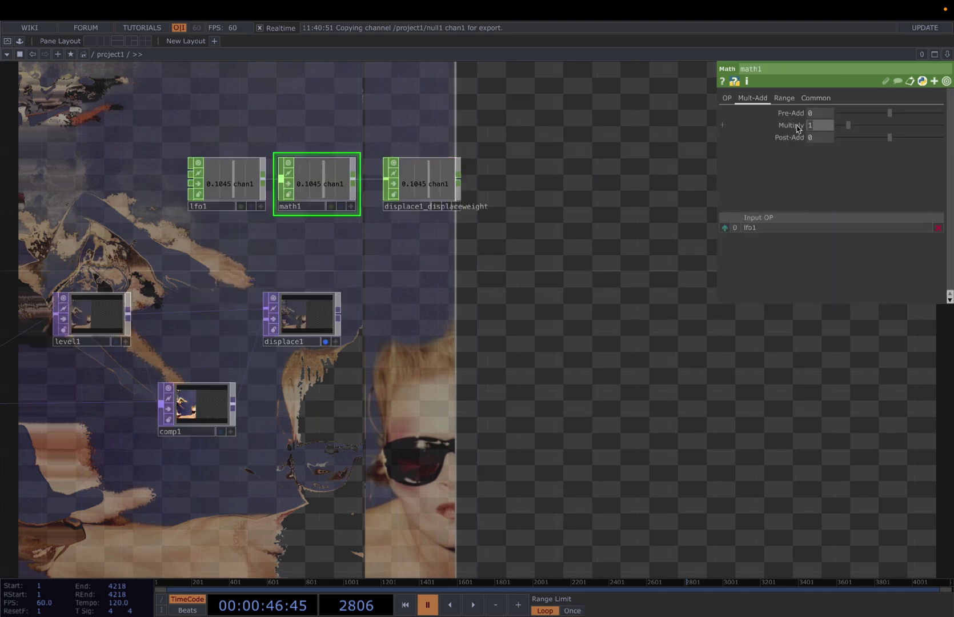
click(784, 97)
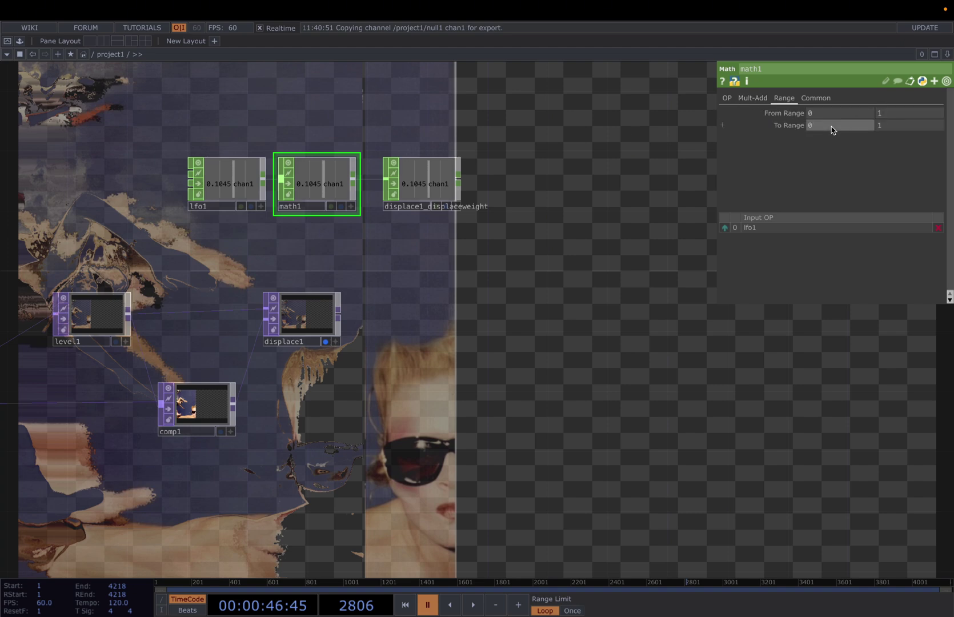
click(898, 126)
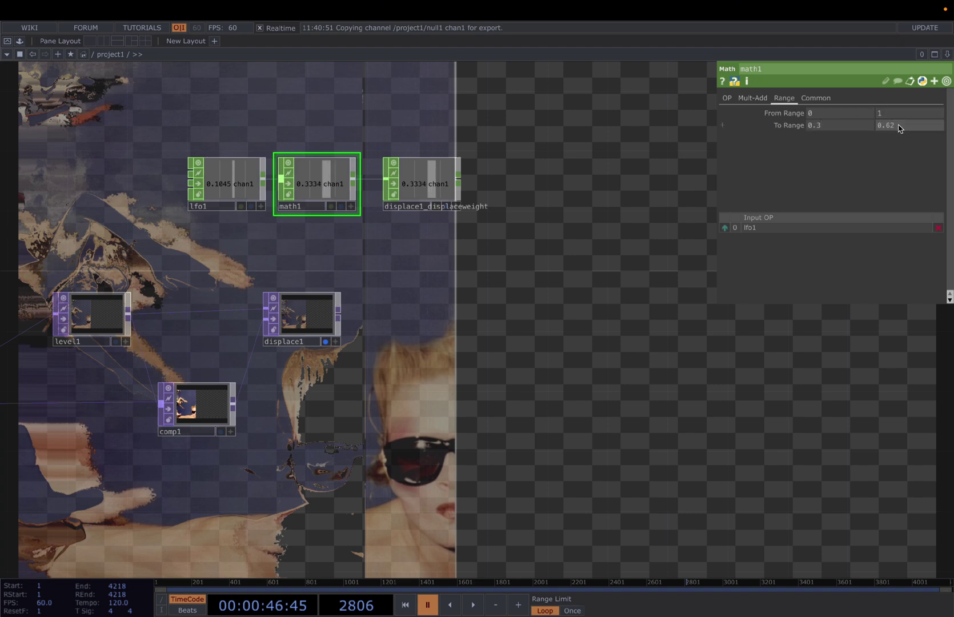
key(Return)
Step: Link the first Displace Weight value of displace1 to chan1 of displace1_displaceweight and play the timeline
scroll(505, 166, up, 2)
click(244, 384)
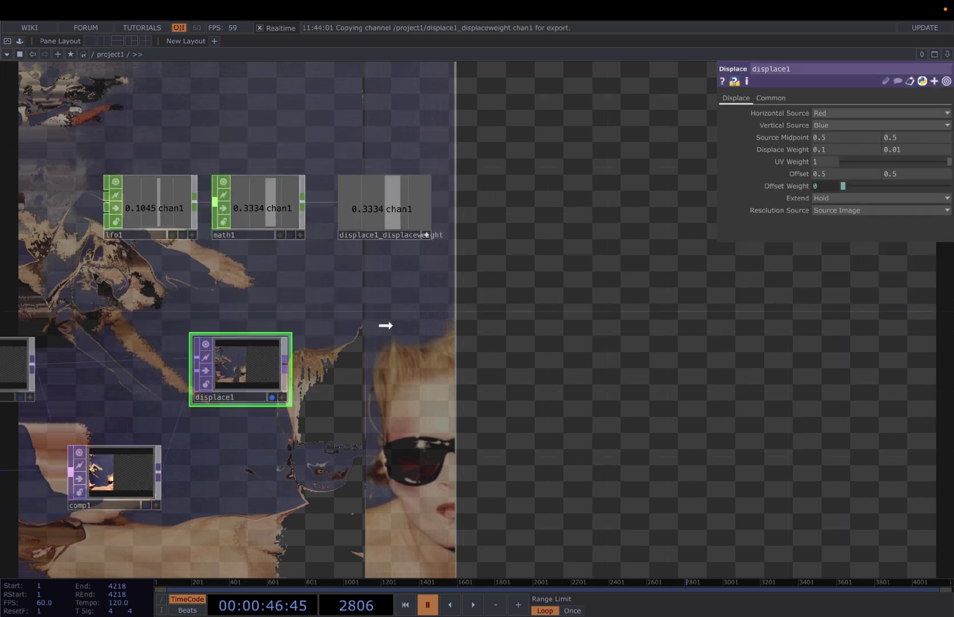
scroll(568, 297, down, 1)
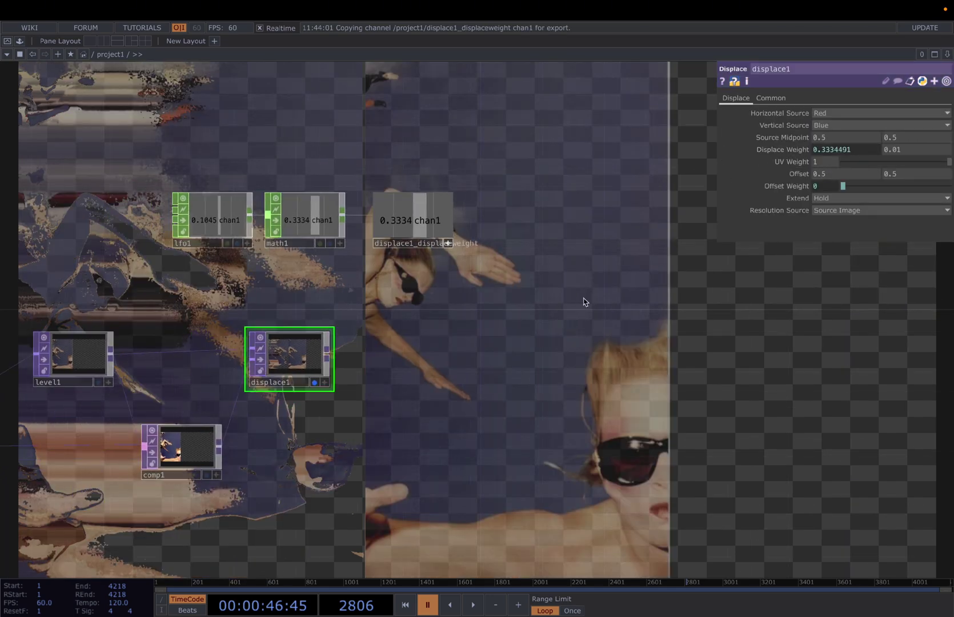
key(space)
scroll(452, 276, up, 2)
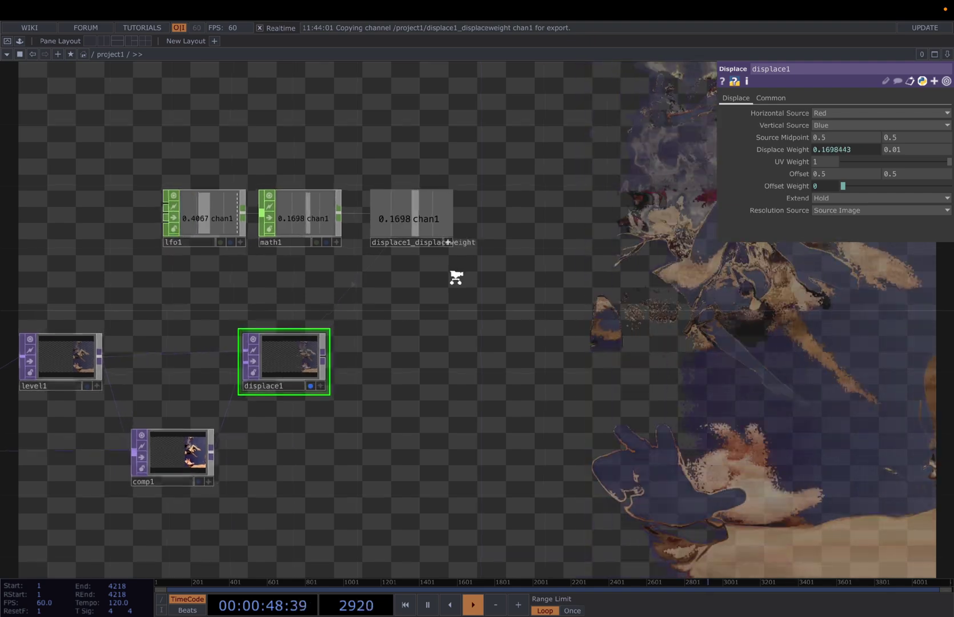
Step: Set lfo1 to Type Ramp with a Frequency of 0.2 and play the timeline to check the motion
click(195, 220)
key(space)
drag(835, 141, 837, 140)
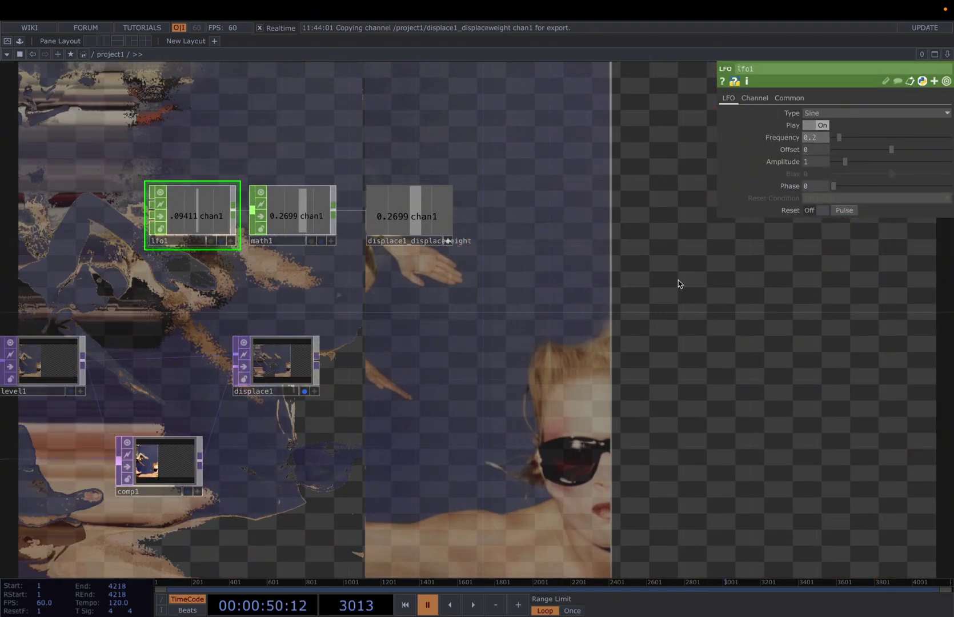
text(2)
key(Return)
scroll(630, 296, down, 4)
drag(604, 356, 526, 285)
key(space)
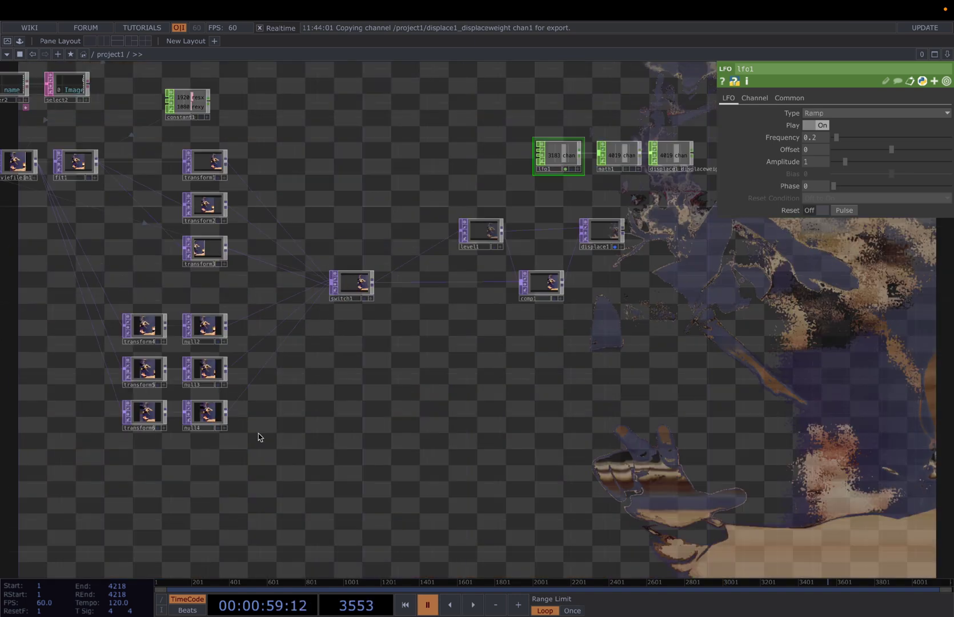
Step: Give transform1, transform2 and transform3 an opaque black background with alpha 1 and turn on Comp Over Background Color
drag(186, 260, 186, 252)
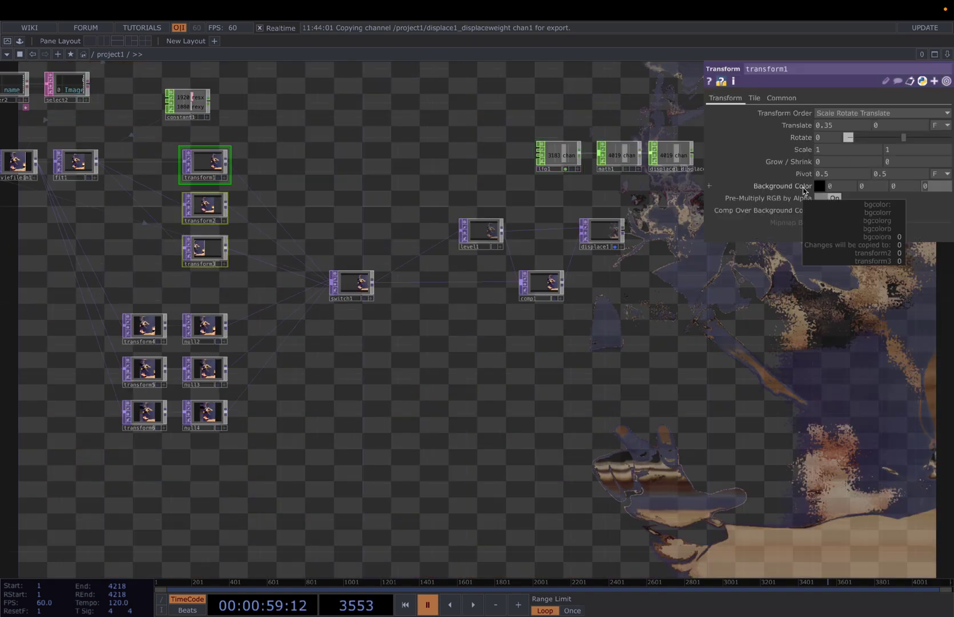
click(835, 210)
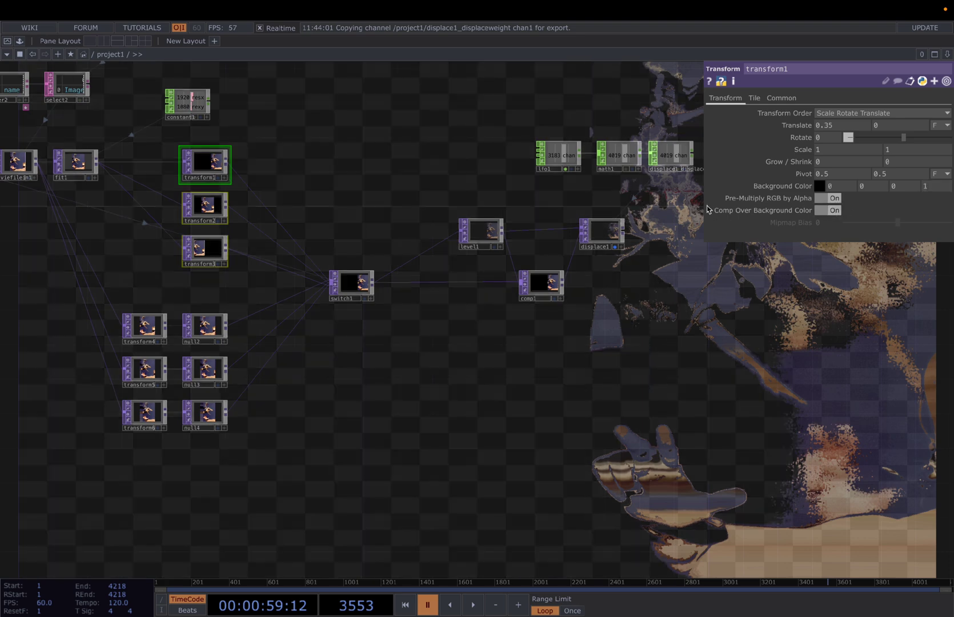
Step: Rewire displace1 with comp1 as first input and level1 as second, and play the timeline to check the result
drag(814, 308, 642, 314)
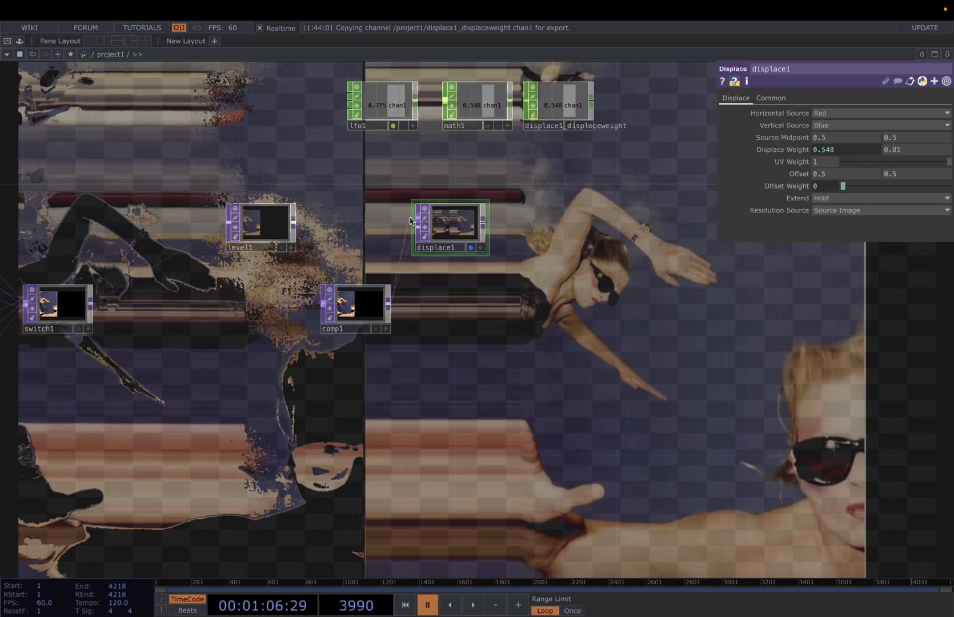
drag(411, 221, 417, 218)
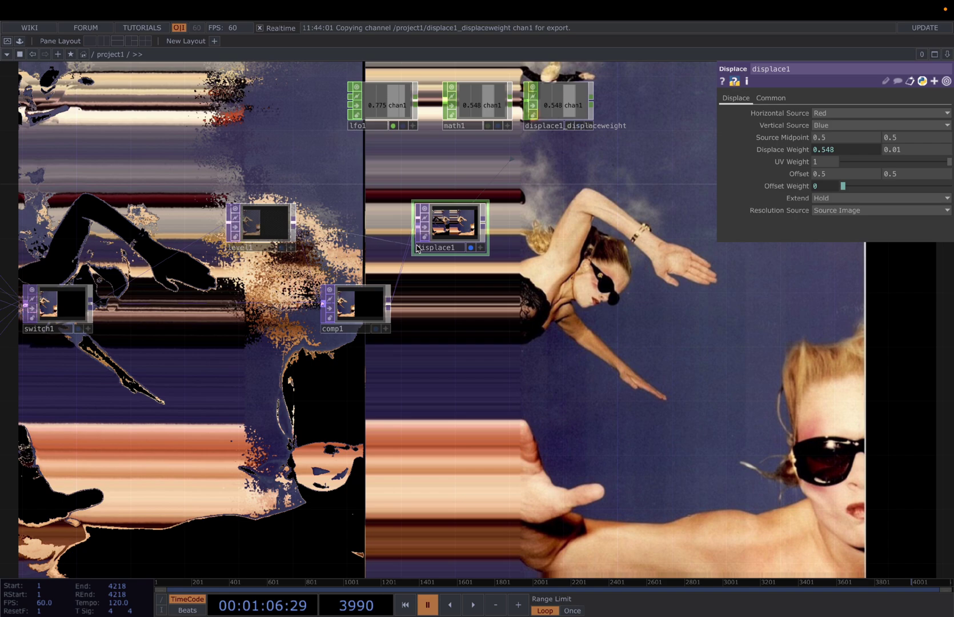
drag(561, 293, 514, 291)
key(space)
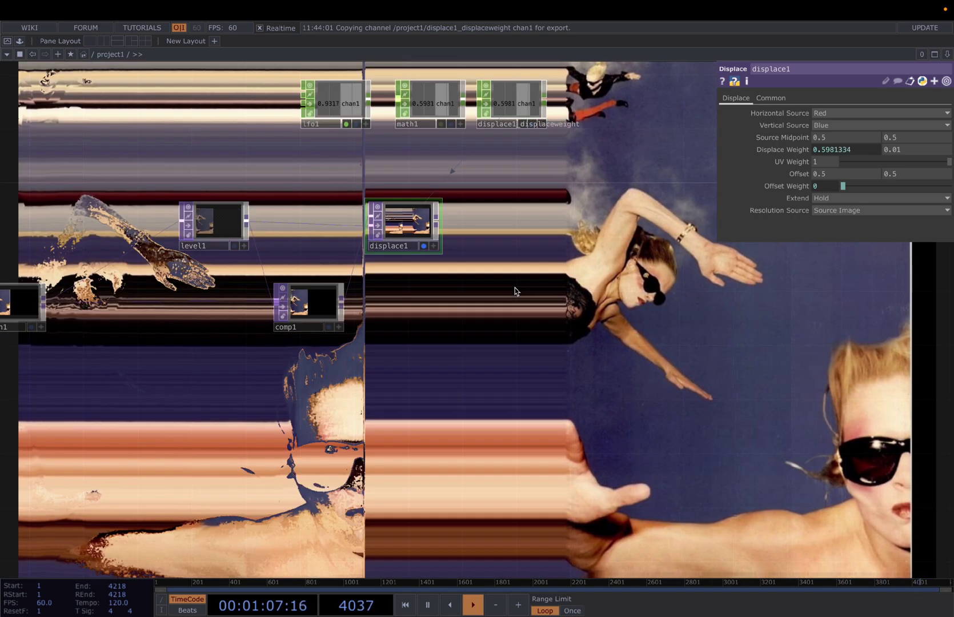
scroll(514, 291, down, 2)
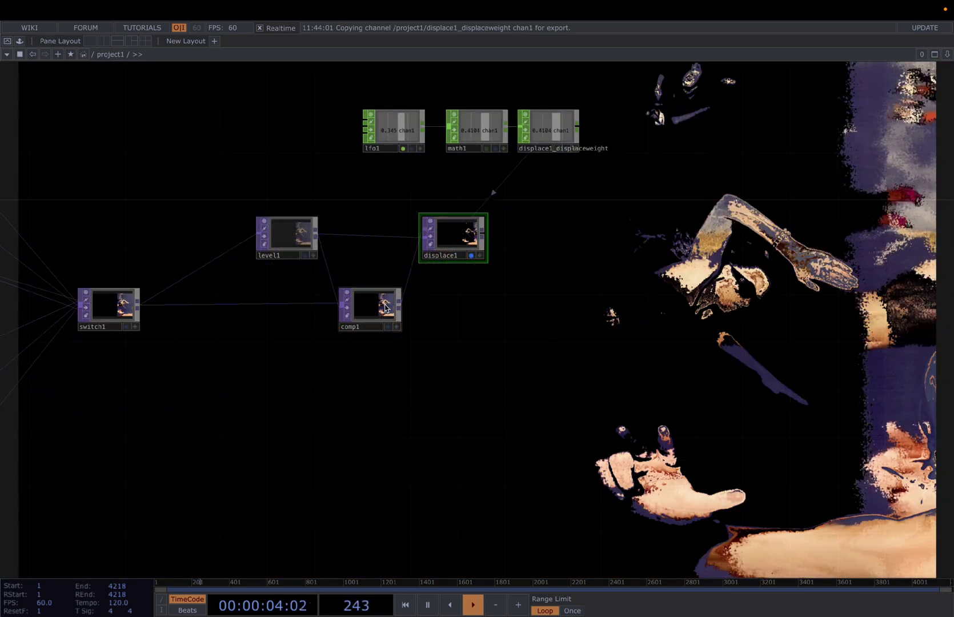
Step: Pause the timeline and append a Null TOP after displace1, leaving room between the two nodes
click(378, 310)
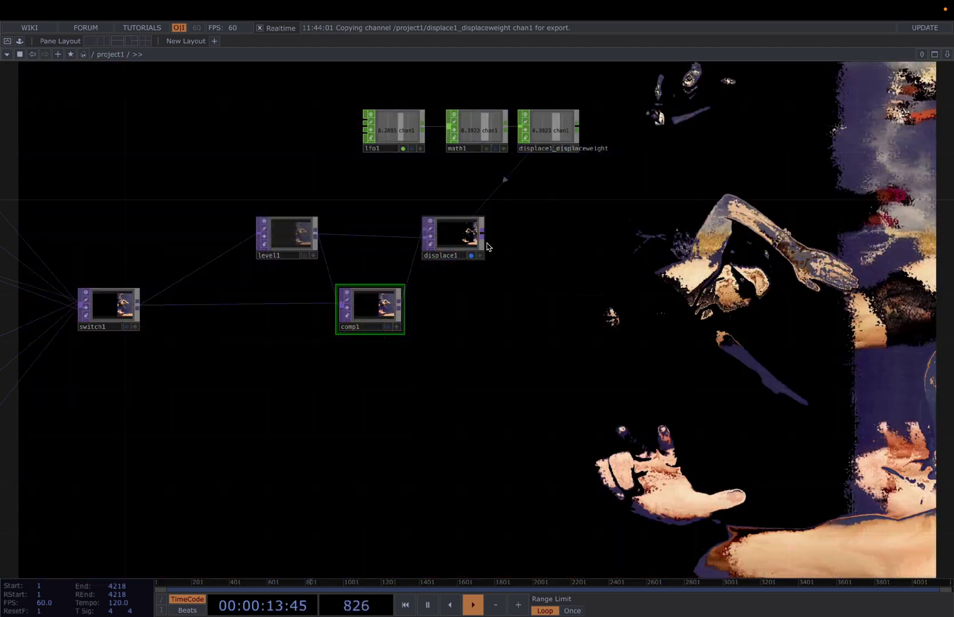
key(space)
right_click(484, 239)
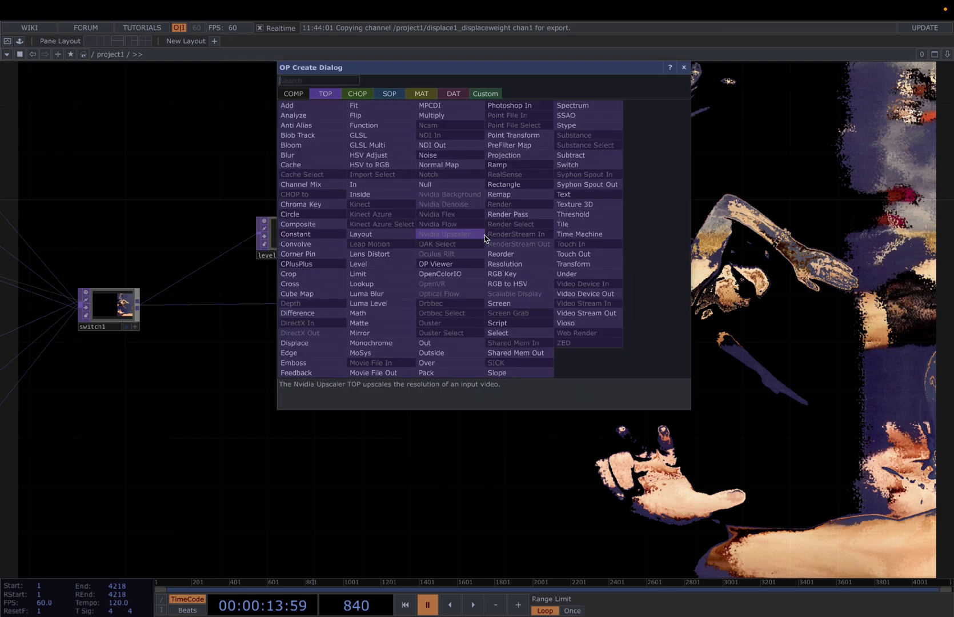
click(451, 184)
click(547, 240)
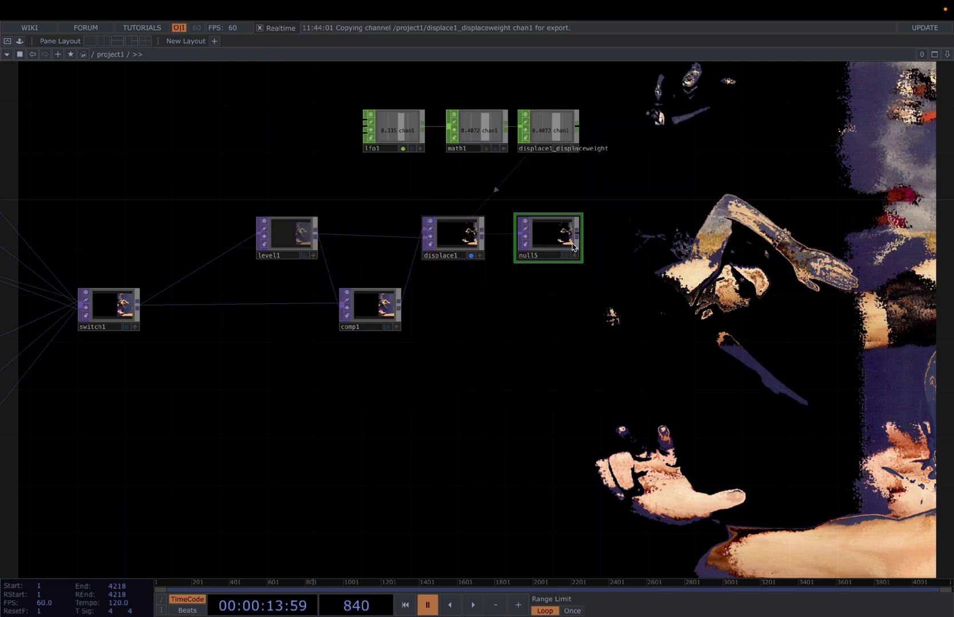
drag(577, 250, 685, 247)
Step: Insert a Fit TOP between displace1 and null5
right_click(552, 234)
click(569, 225)
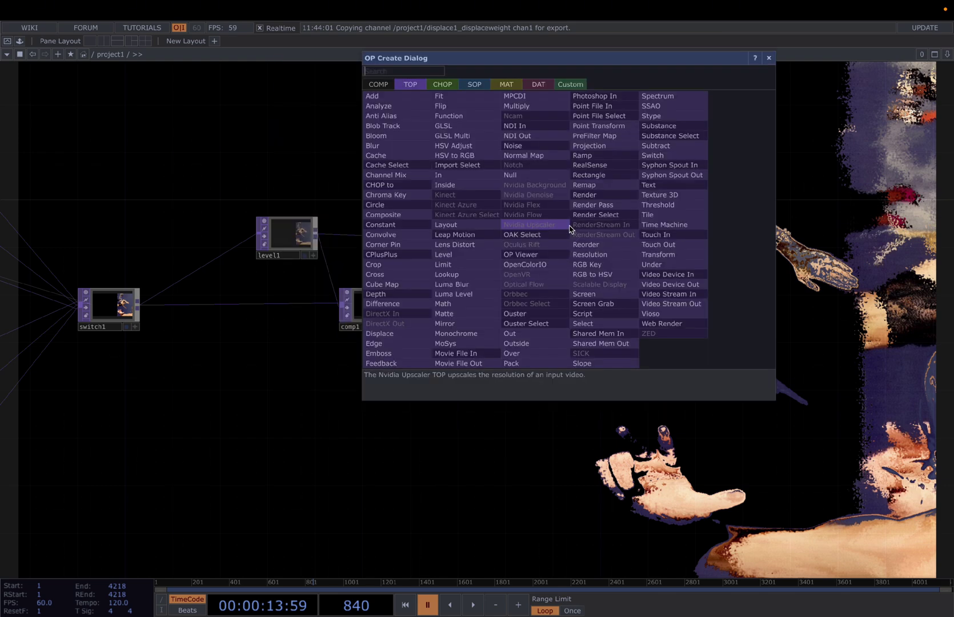
text(f)
click(457, 97)
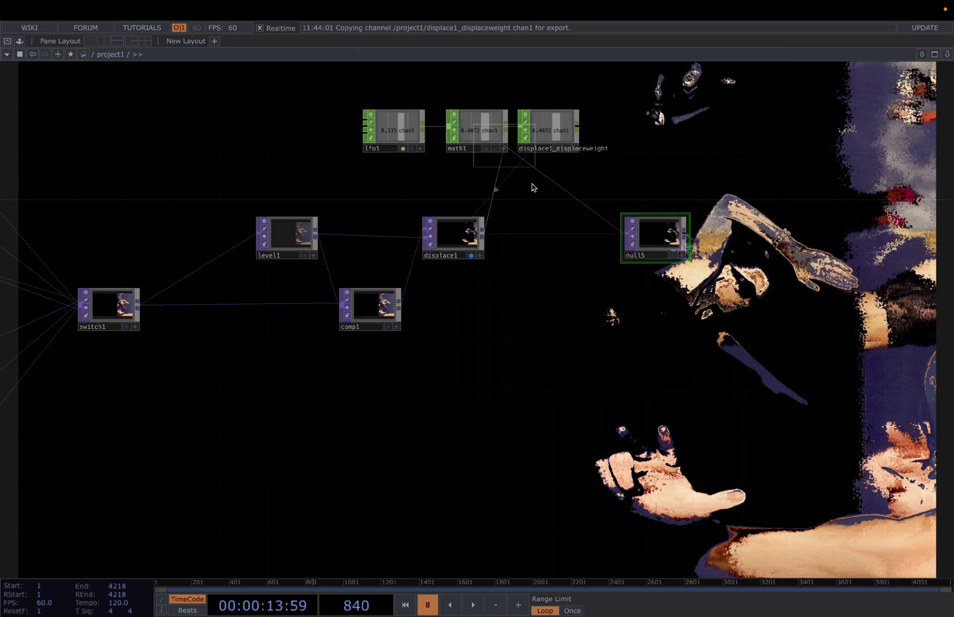
click(558, 235)
Step: Link fit2's Resolution width and height to the two resolution channels of constant1 and inspect null5's output information
scroll(552, 245, down, 3)
drag(310, 184, 483, 254)
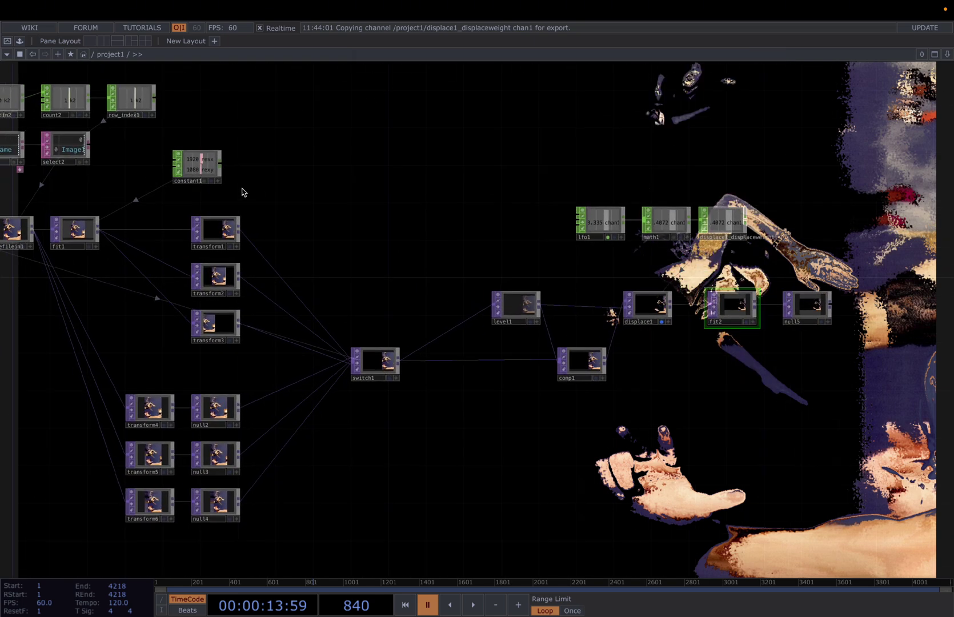
drag(211, 165, 825, 125)
drag(897, 118, 898, 123)
scroll(782, 337, up, 5)
drag(782, 337, 564, 336)
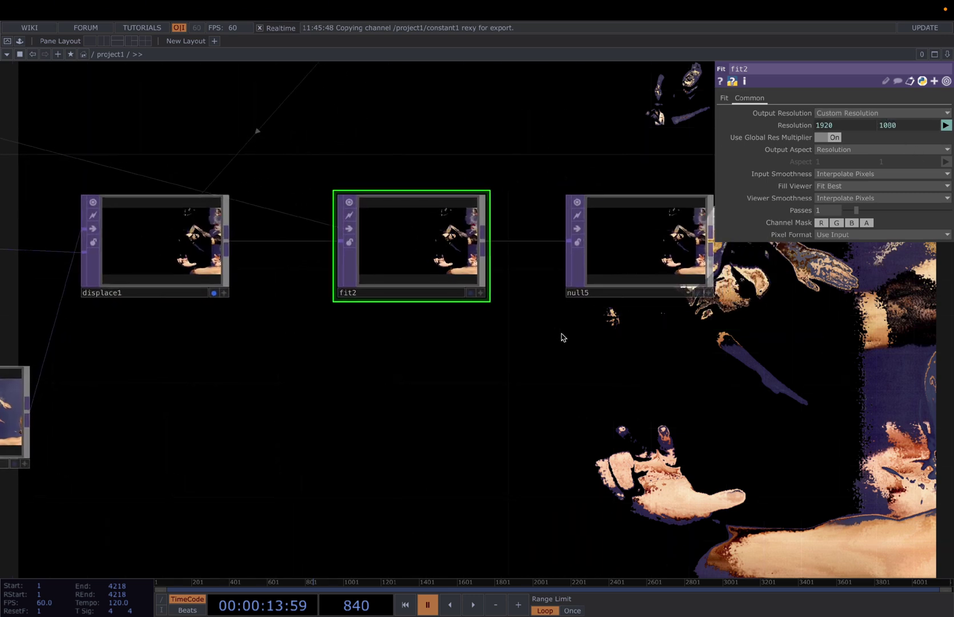
scroll(564, 336, down, 1)
middle_click(646, 279)
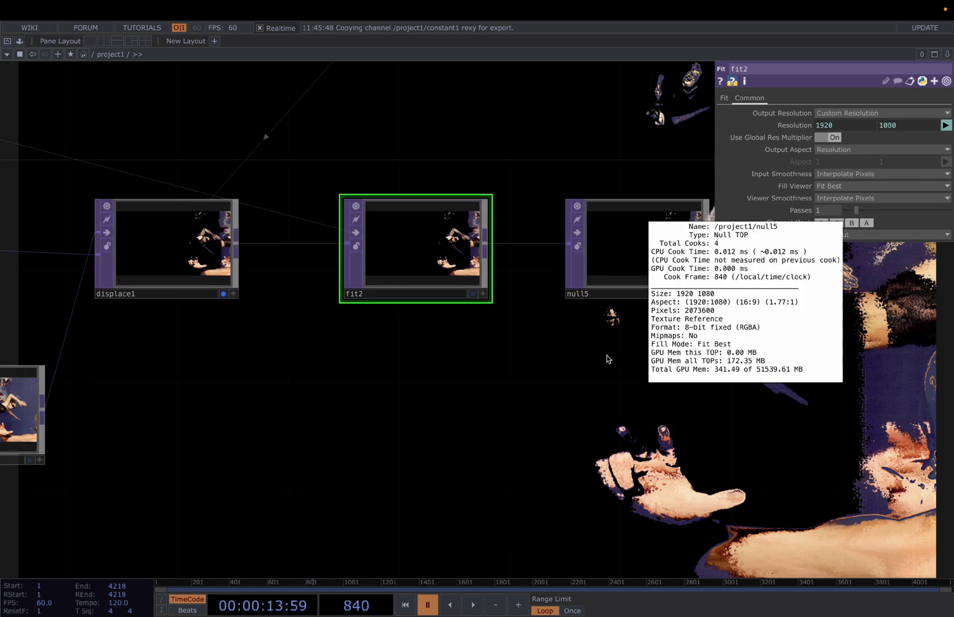
Step: Add a purple annotation box around null5 and title it Visual1
drag(553, 423, 449, 410)
scroll(449, 410, down, 1)
right_click(449, 410)
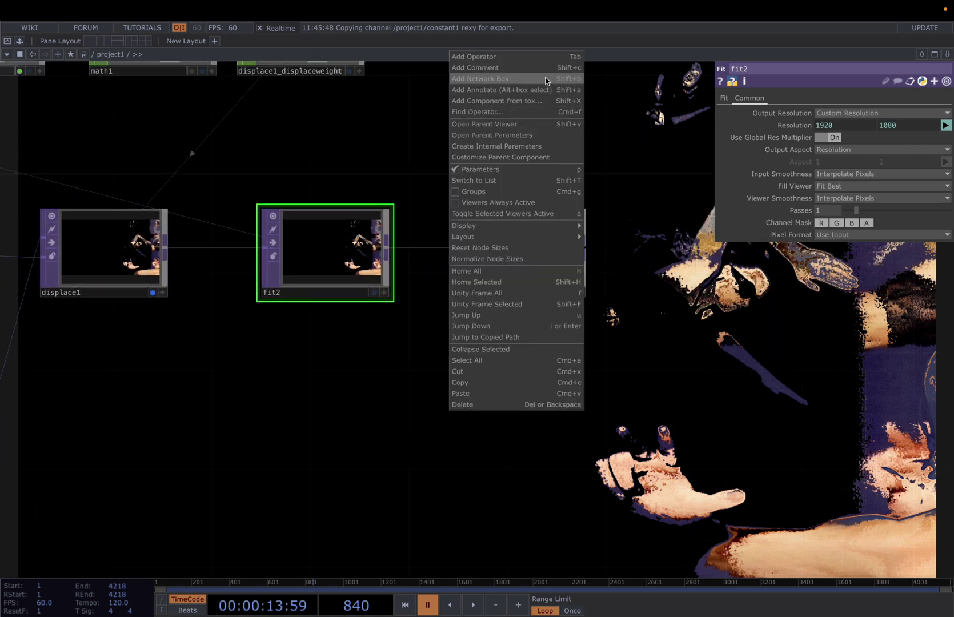
click(537, 68)
drag(638, 253, 618, 354)
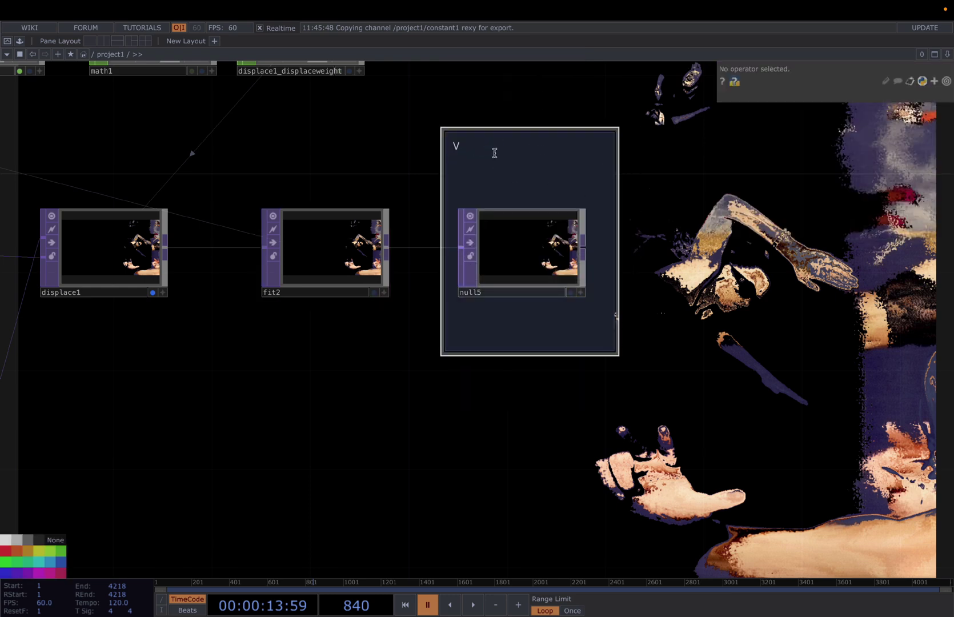
text(1)
key(Return)
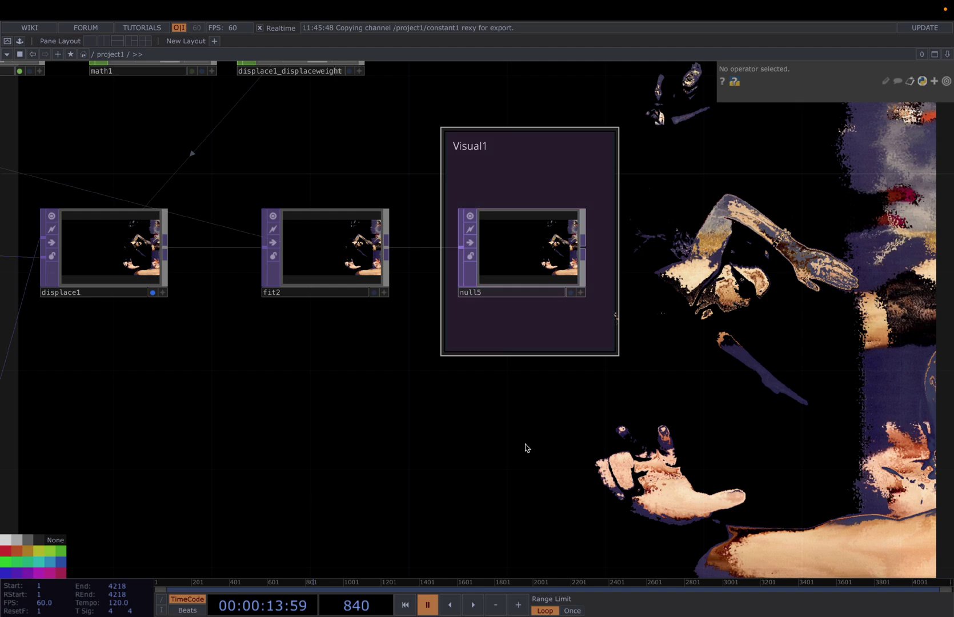
Step: Play the timeline briefly, pause it, and branch a Feedback TOP off switch1 below comp1
scroll(522, 444, down, 6)
drag(587, 473, 626, 270)
key(space)
scroll(592, 320, down, 1)
scroll(592, 320, down, 1)
drag(592, 320, 693, 289)
key(space)
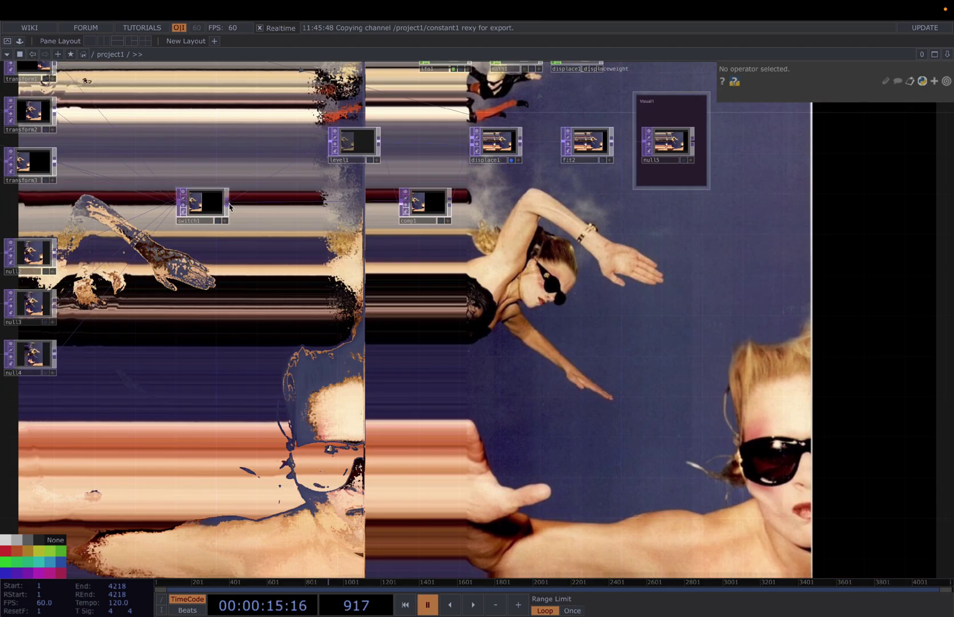
key(c)
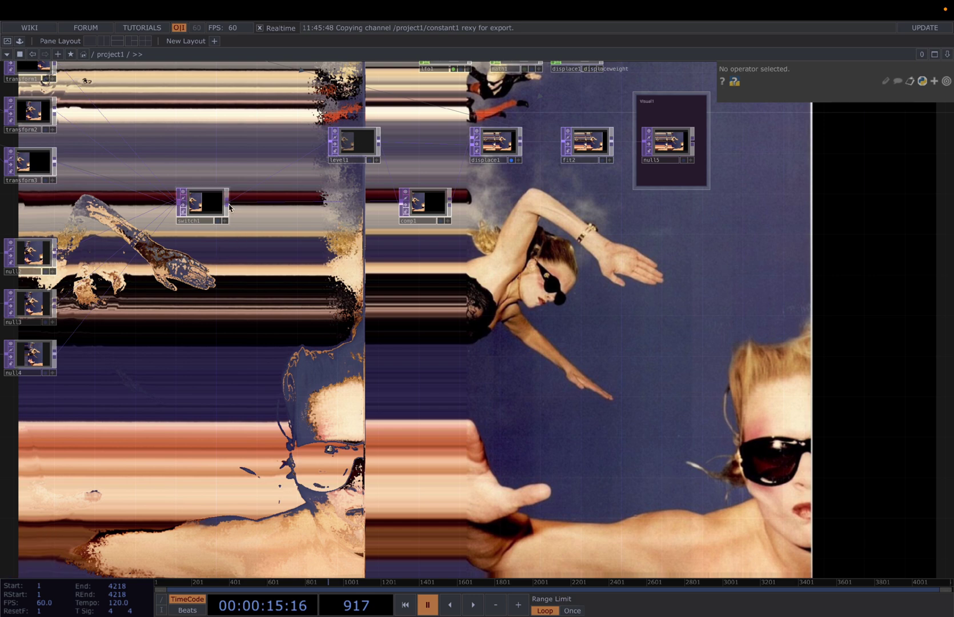
key(Tab)
click(145, 309)
click(383, 346)
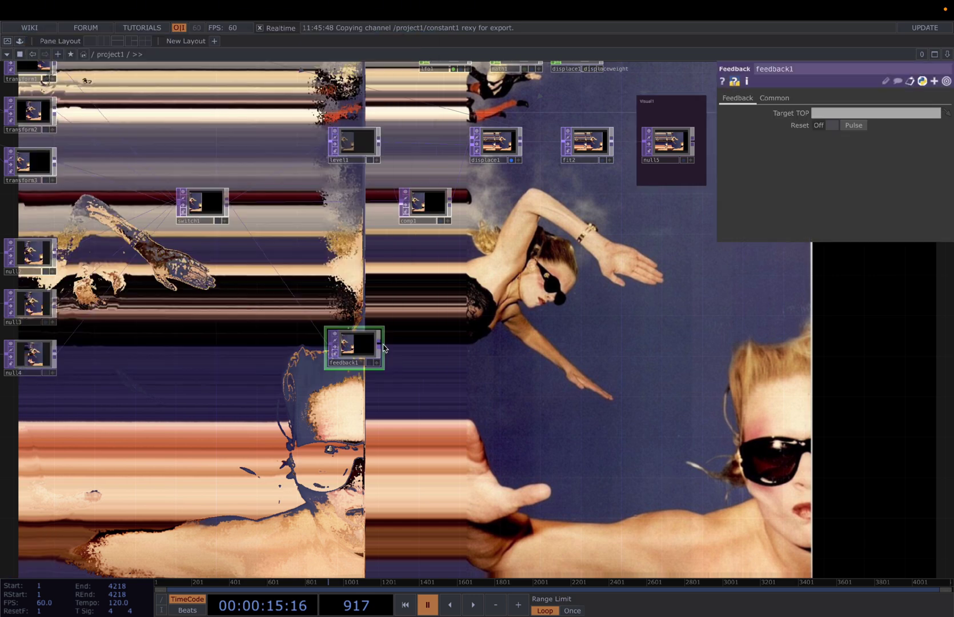
Step: Append a Level TOP and a Lens Distort TOP in series after feedback1
right_click(381, 344)
text(le)
click(256, 373)
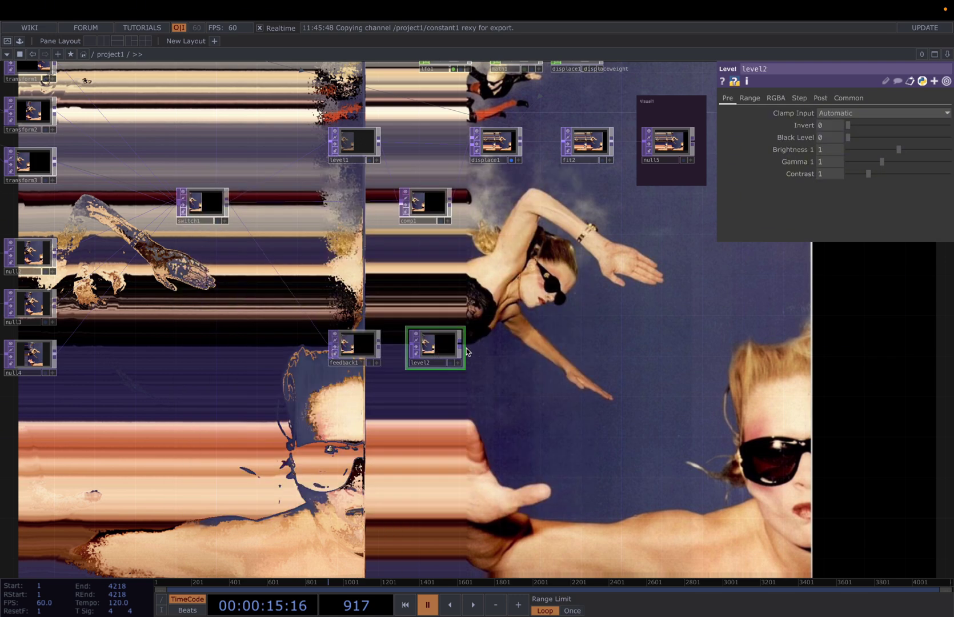
key(Tab)
click(430, 345)
click(528, 351)
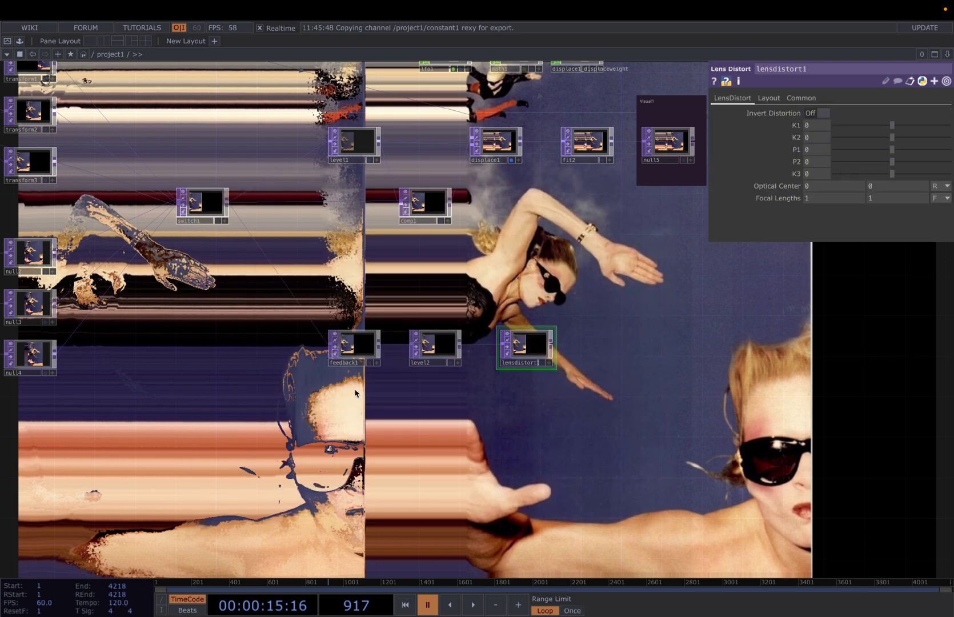
Step: Add a Composite TOP after lensdistort1 and branch a Null TOP off switch1 as its other input
key(Tab)
text(co)
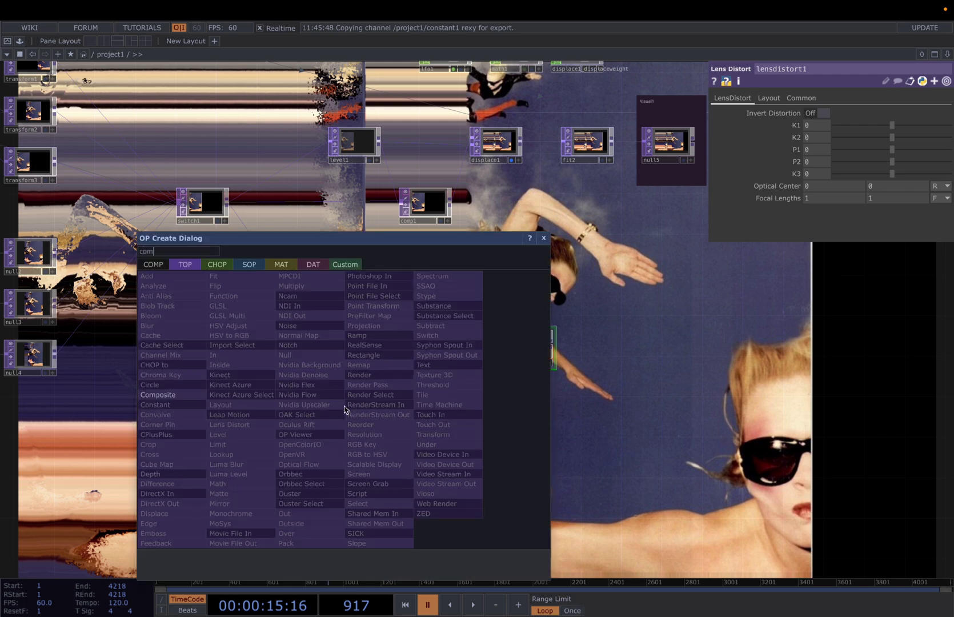
text(m)
key(Return)
click(607, 398)
right_click(226, 205)
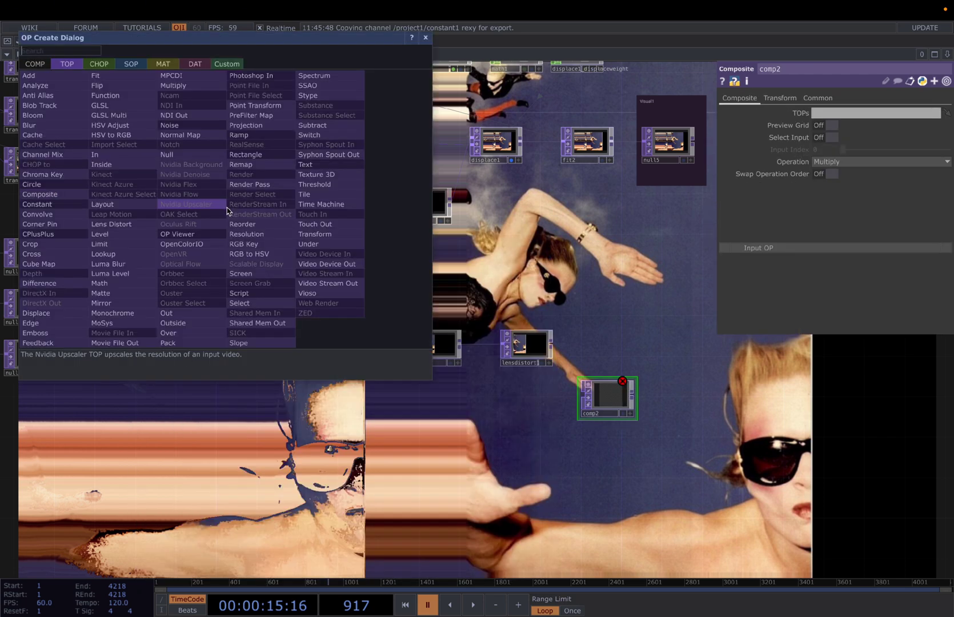
click(175, 155)
click(358, 409)
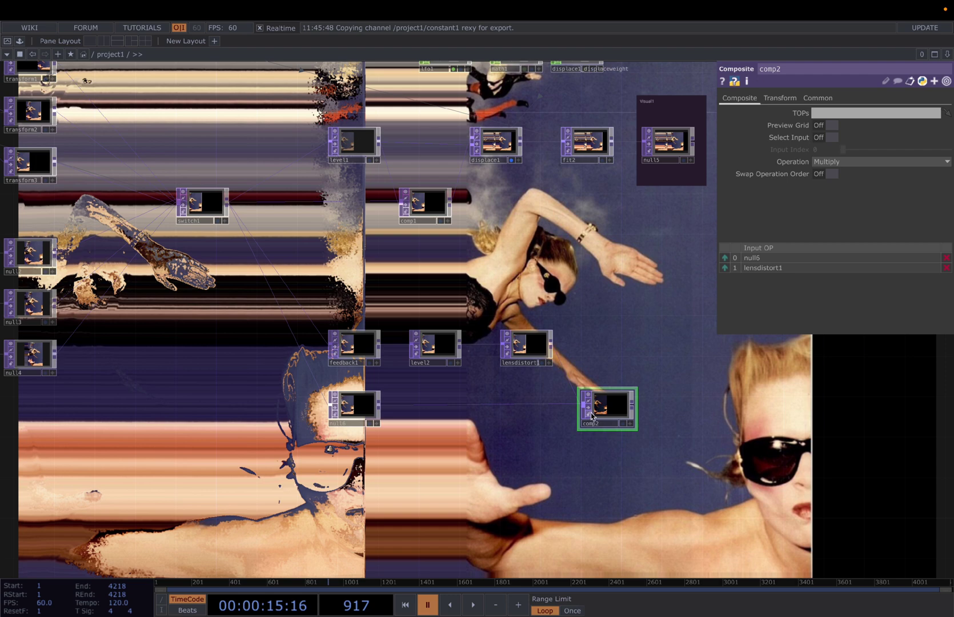
Step: Move lensdistort1 above null6 in comp2's input order and assign comp2 as feedback1's Target TOP
click(724, 268)
drag(583, 385, 331, 332)
Step: Set level2's Opacity to 0.93 and comp2's Operation to Maximum
click(397, 320)
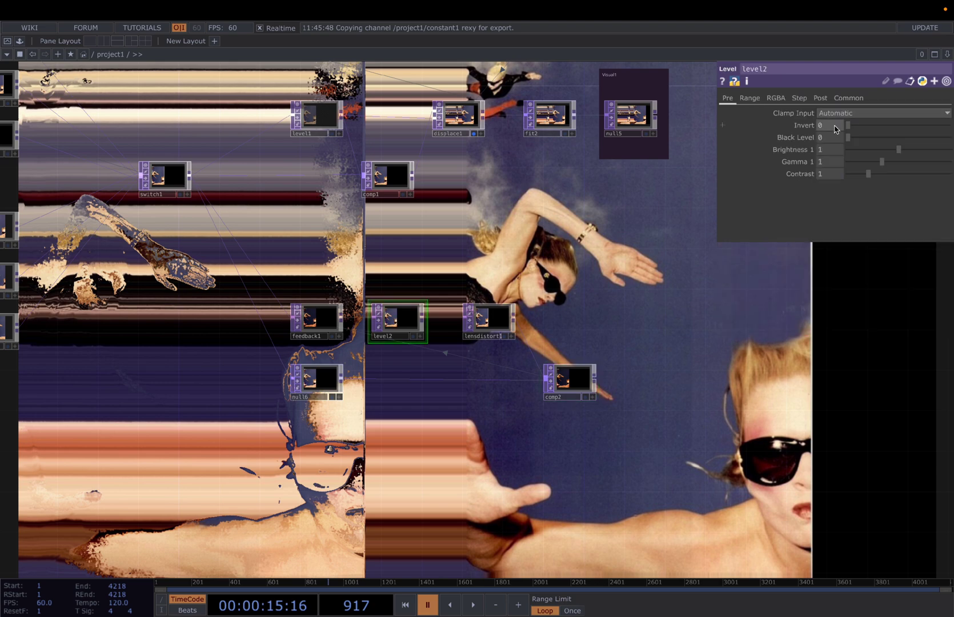
click(820, 99)
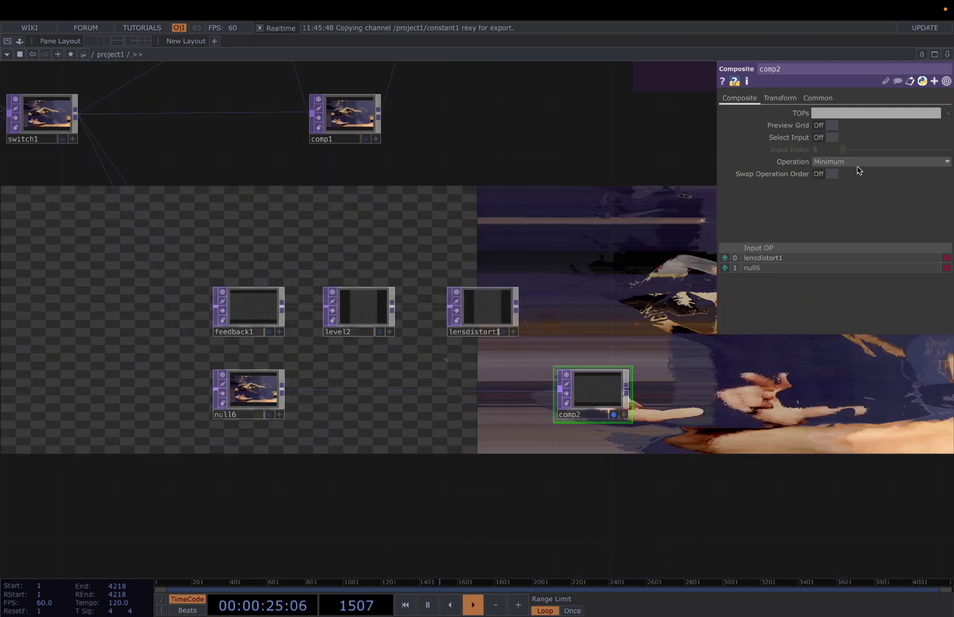
click(859, 163)
click(898, 196)
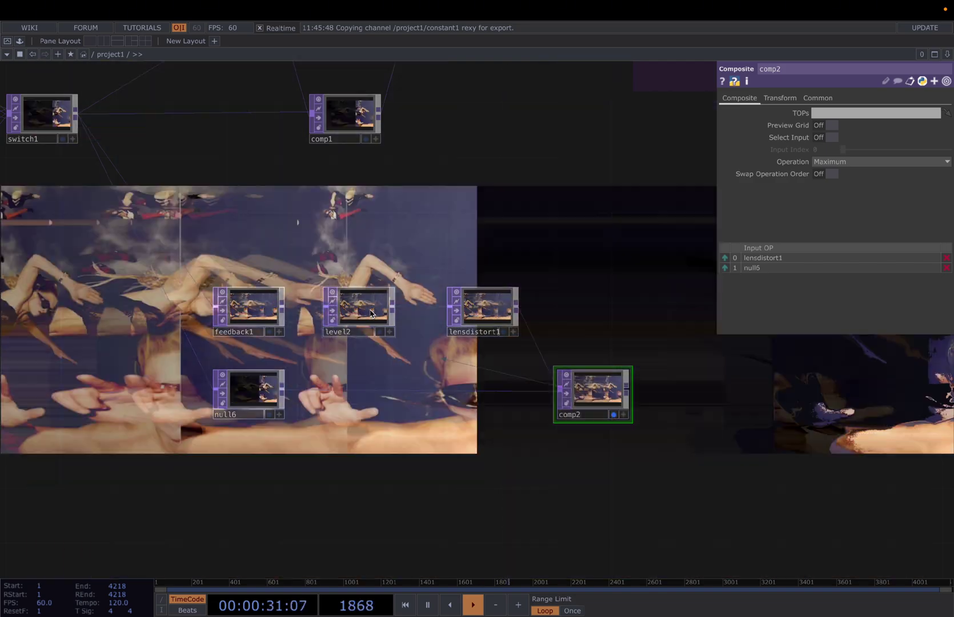
click(360, 311)
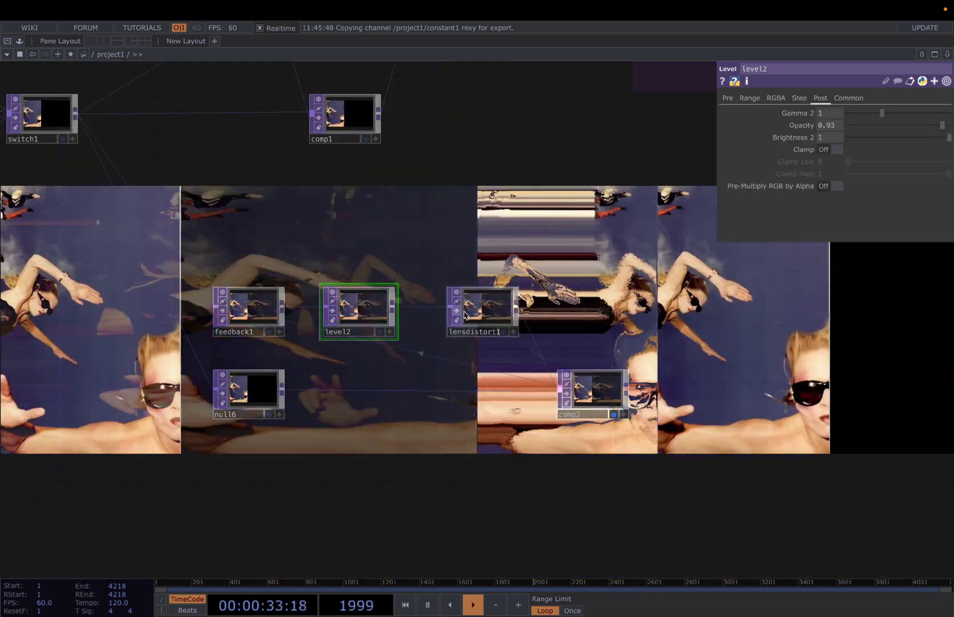
Step: Set lensdistort1's K1 to -0.019, K2 to 0.019, P1 to -0.011 and P2 to 0.002
click(464, 315)
drag(892, 126, 892, 149)
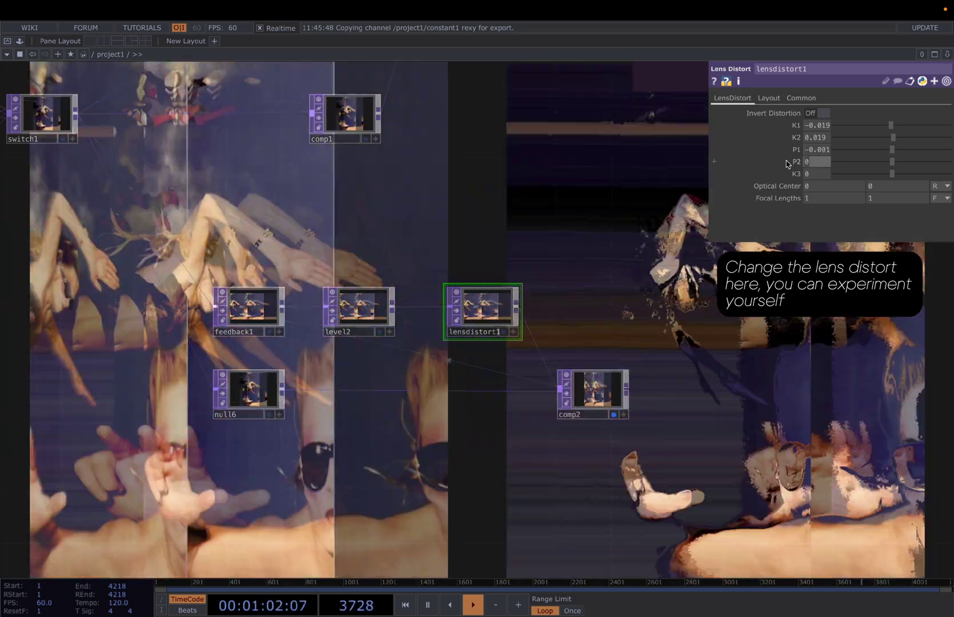
text(-0.002)
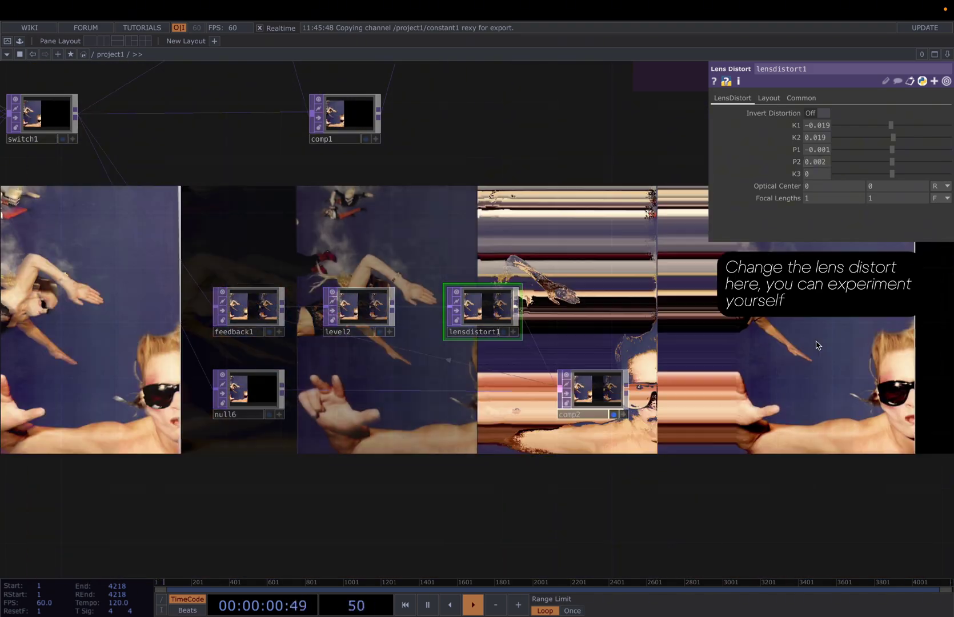
drag(818, 346, 750, 342)
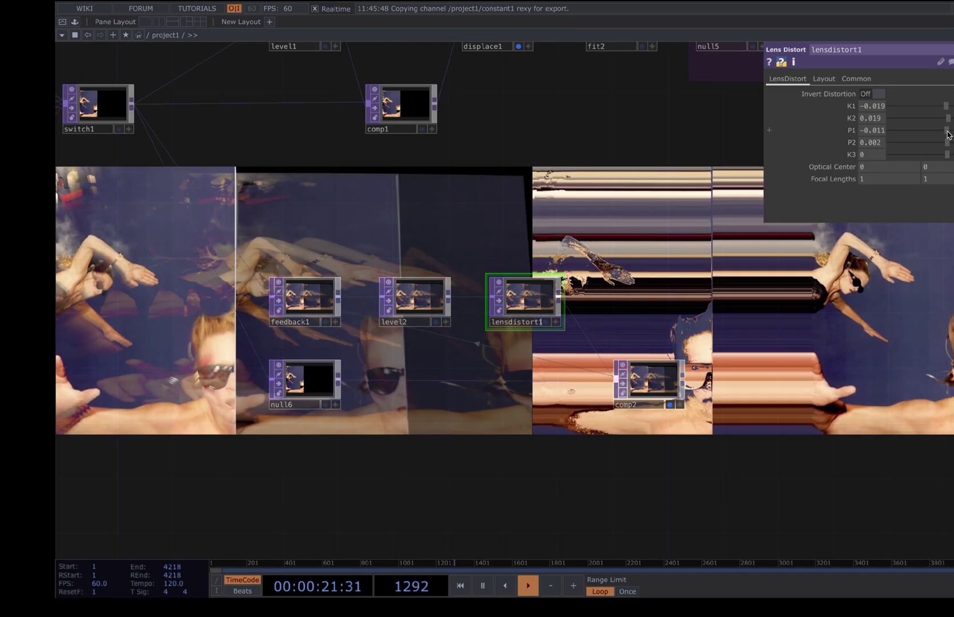
drag(948, 132, 948, 133)
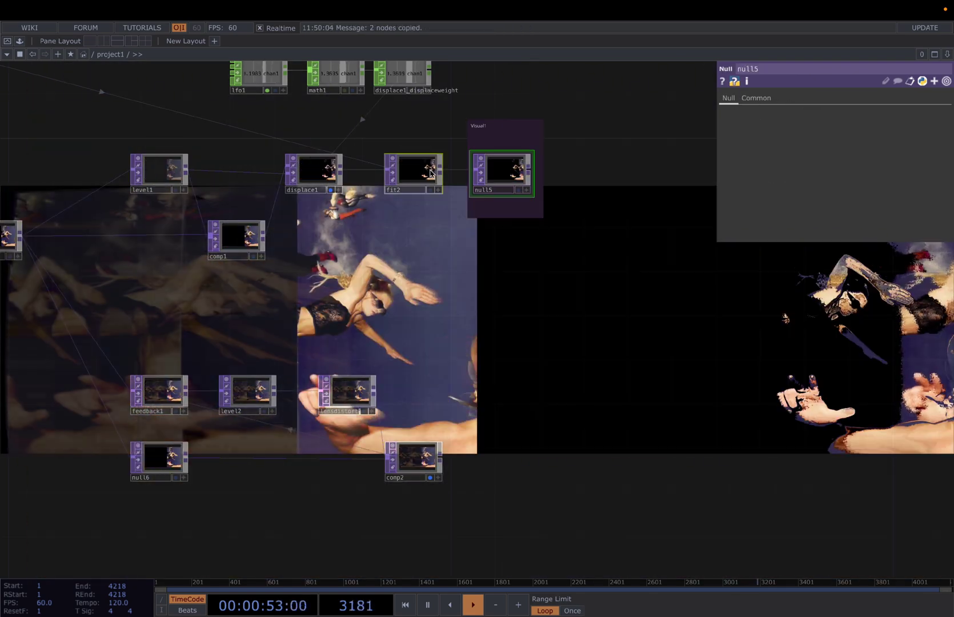
Step: Duplicate fit2 and null5, place the copies after comp2 with comp2 feeding fit3, and pause the timeline
key(ctrl+c)
key(ctrl+v)
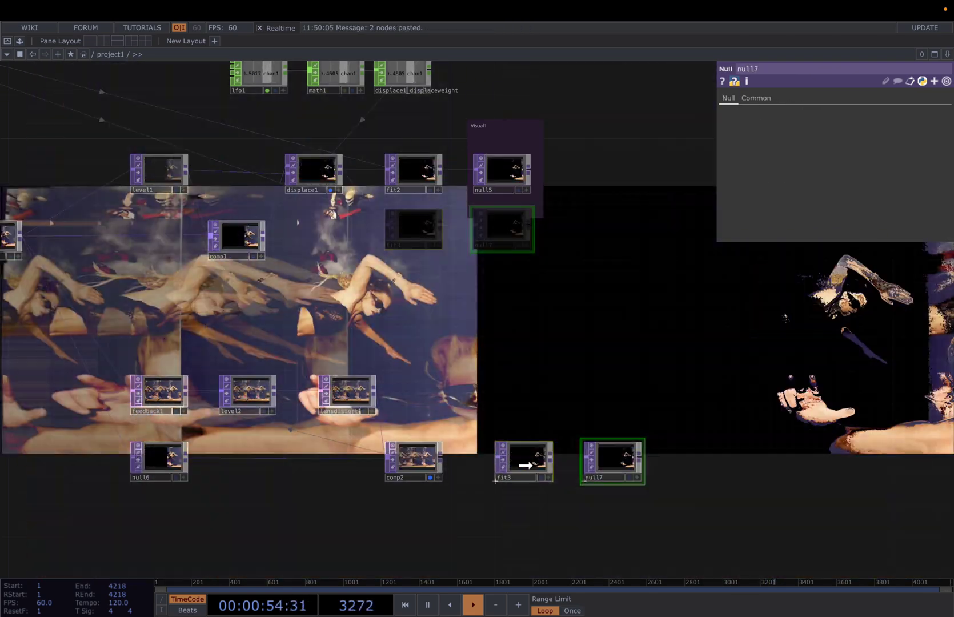
click(495, 481)
key(space)
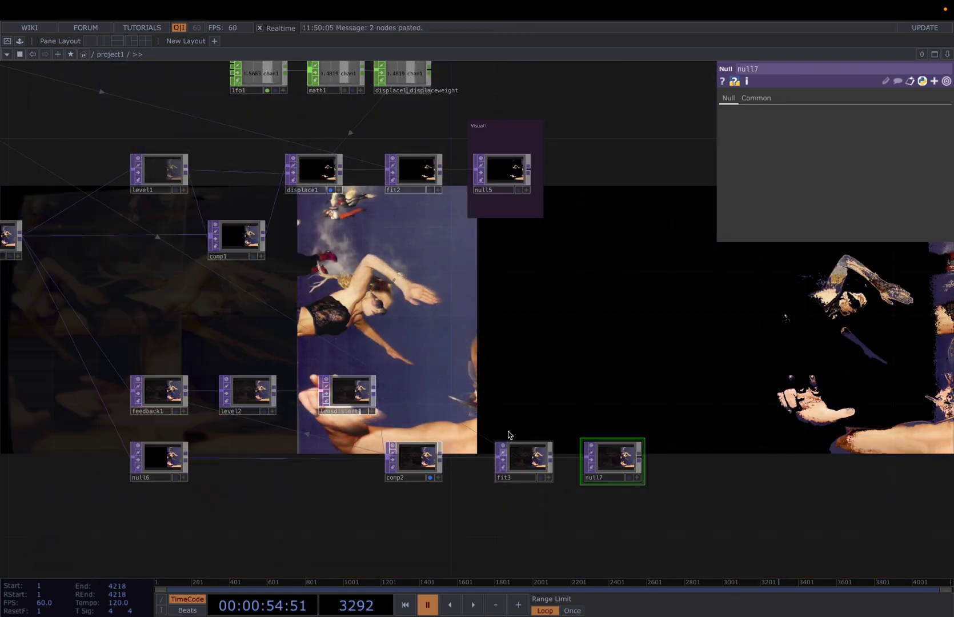
drag(495, 480, 473, 480)
drag(606, 464, 574, 452)
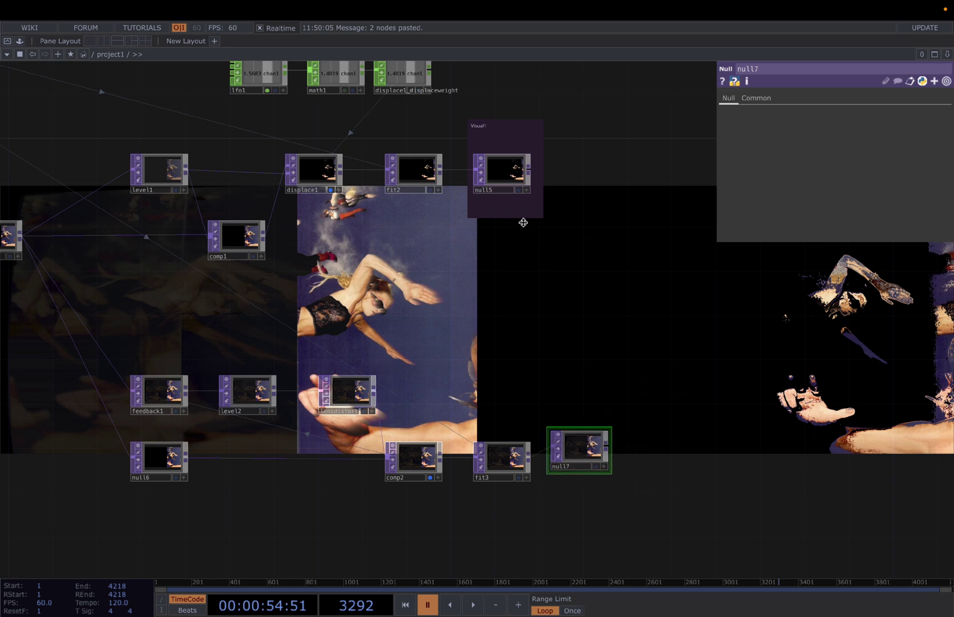
Step: Duplicate the Visual1 box around null7, retitle it Visual2, and line up fit3 and null7 with comp2
click(518, 213)
key(ctrl+c)
key(ctrl+v)
click(566, 407)
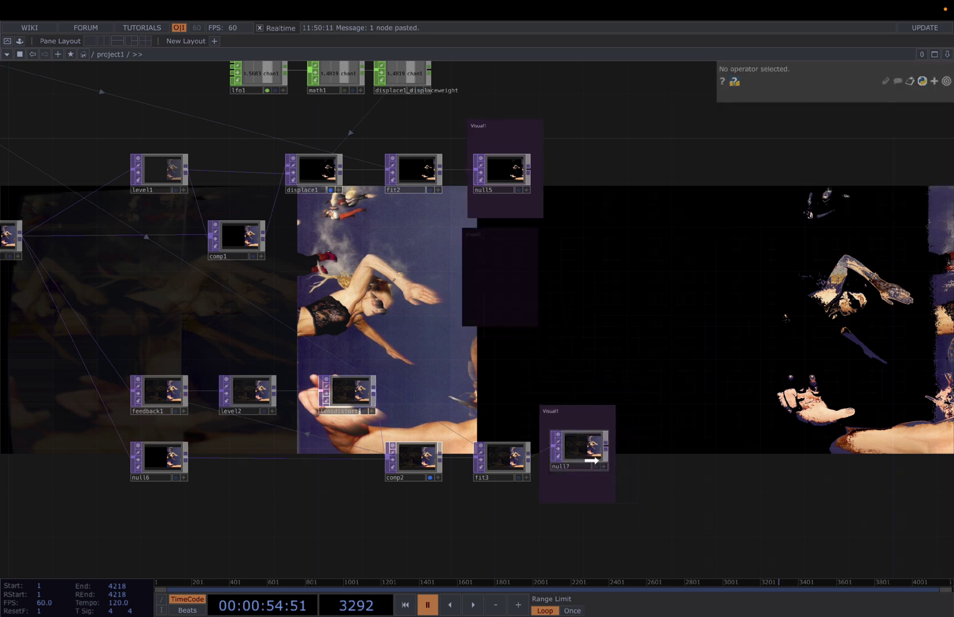
double_click(557, 411)
key(BackSpace)
text(2)
click(617, 378)
drag(494, 469, 484, 470)
drag(566, 457, 566, 468)
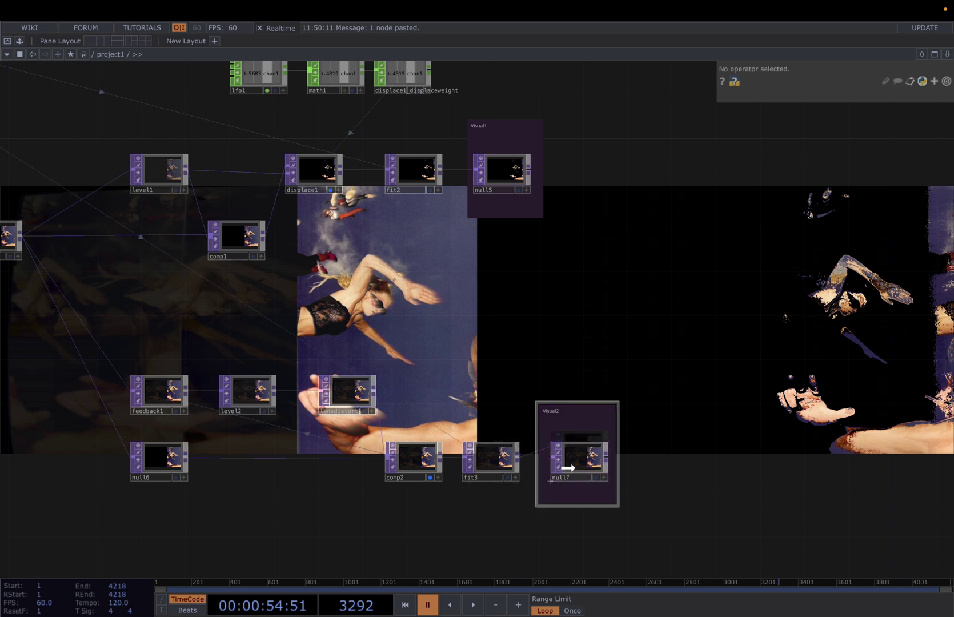
Step: Switch the background display from comp2 to null7 and from displace1 to null5
click(430, 477)
click(596, 478)
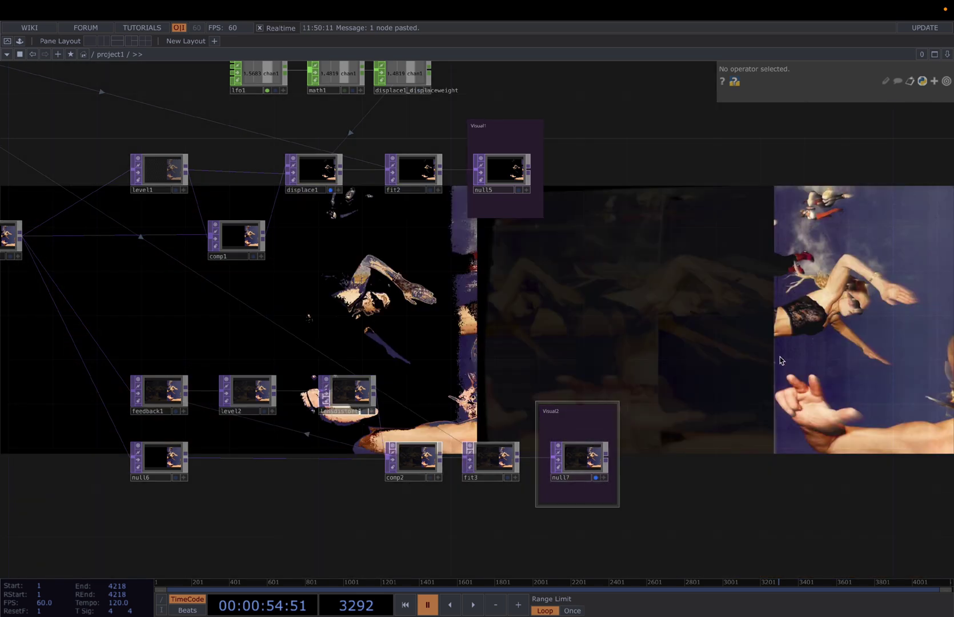
drag(760, 366, 651, 407)
click(220, 230)
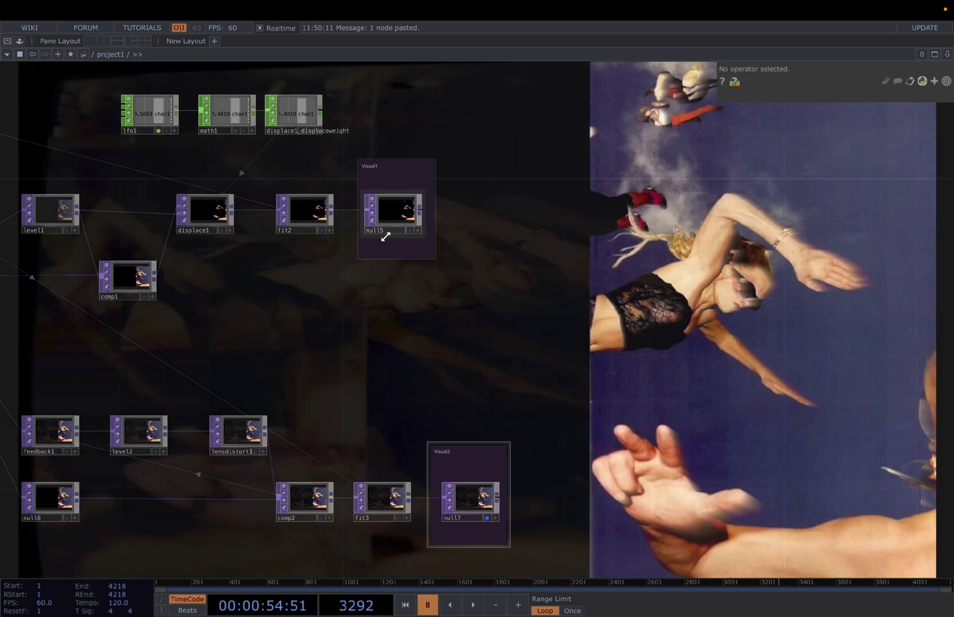
click(409, 230)
drag(604, 289, 656, 310)
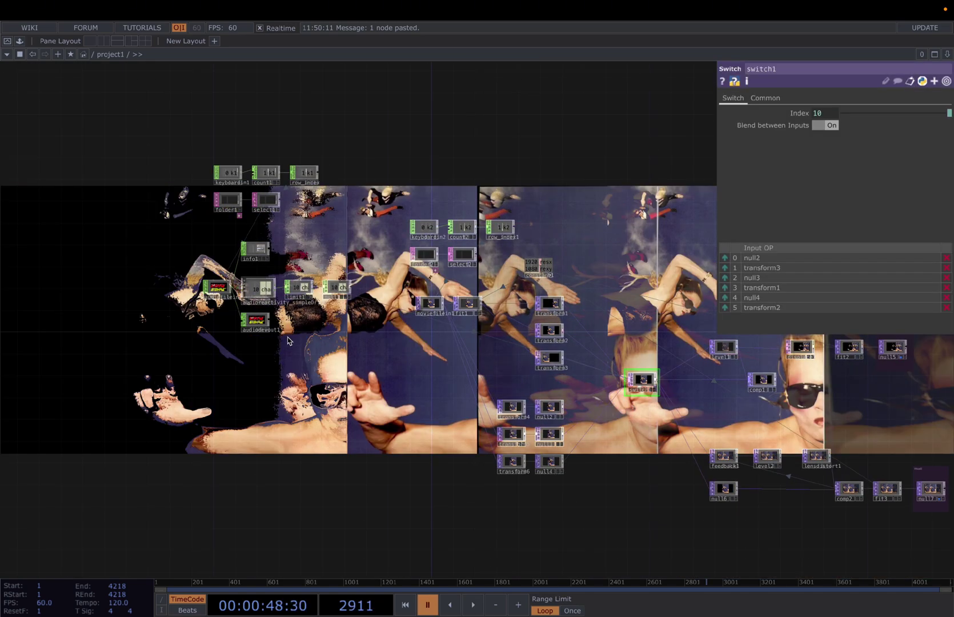
Step: Pause the timeline, find audioAnalysis among the palette's Tools components, place it below audiodevout1 and feed it from audiofilein1
scroll(279, 323, up, 2)
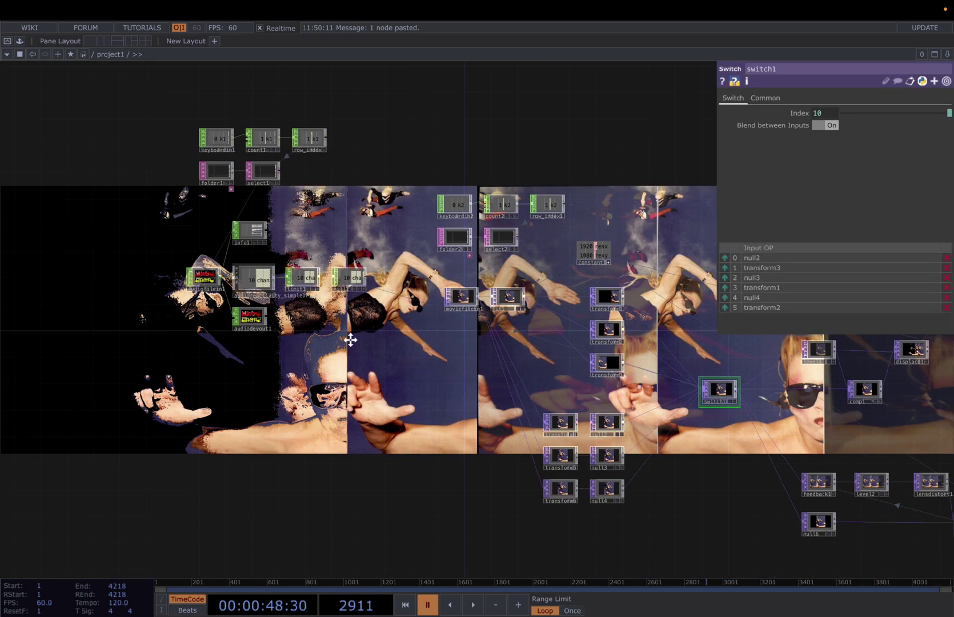
scroll(350, 340, up, 2)
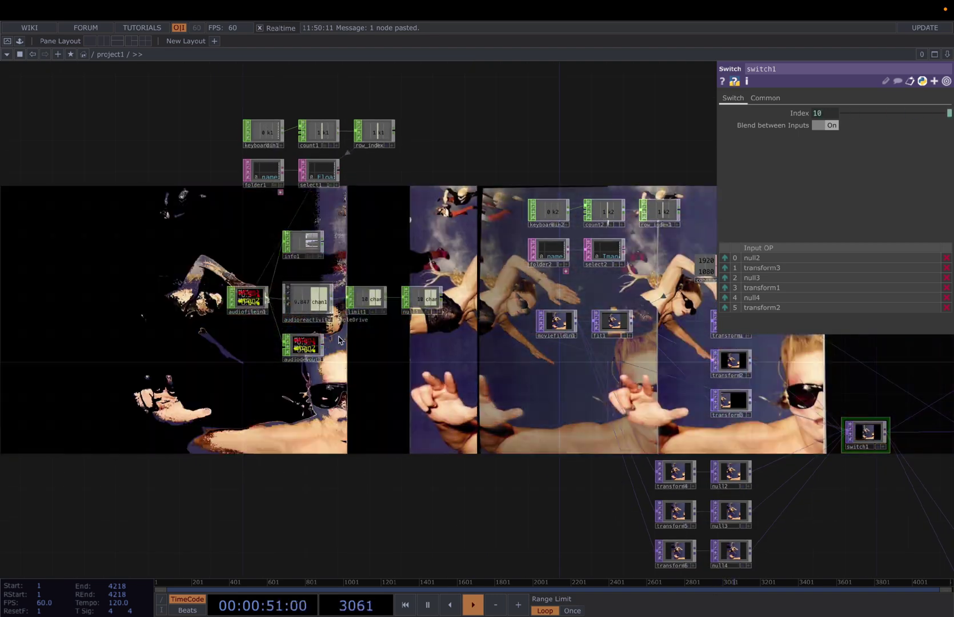
key(space)
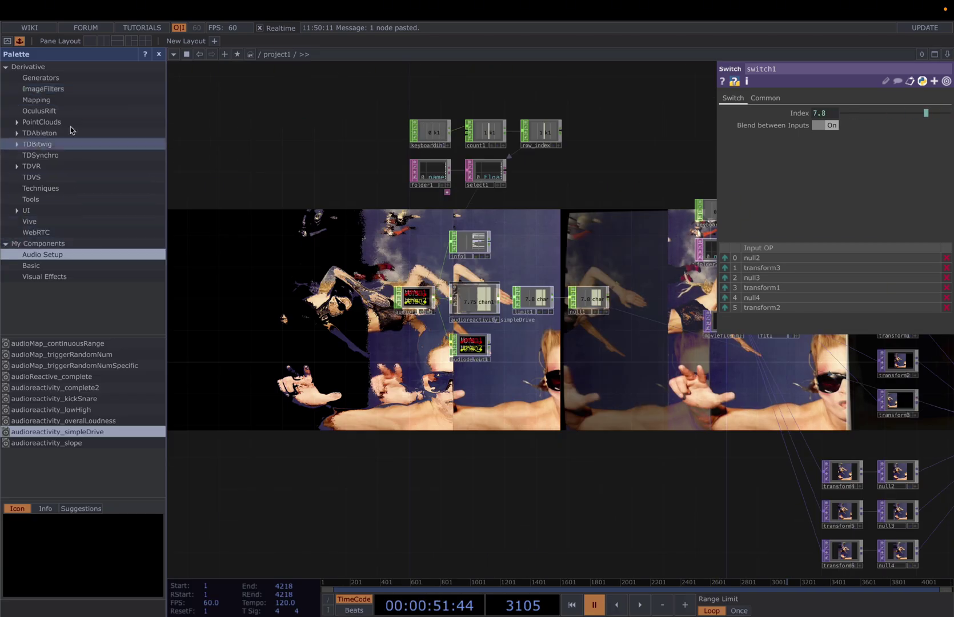
click(26, 210)
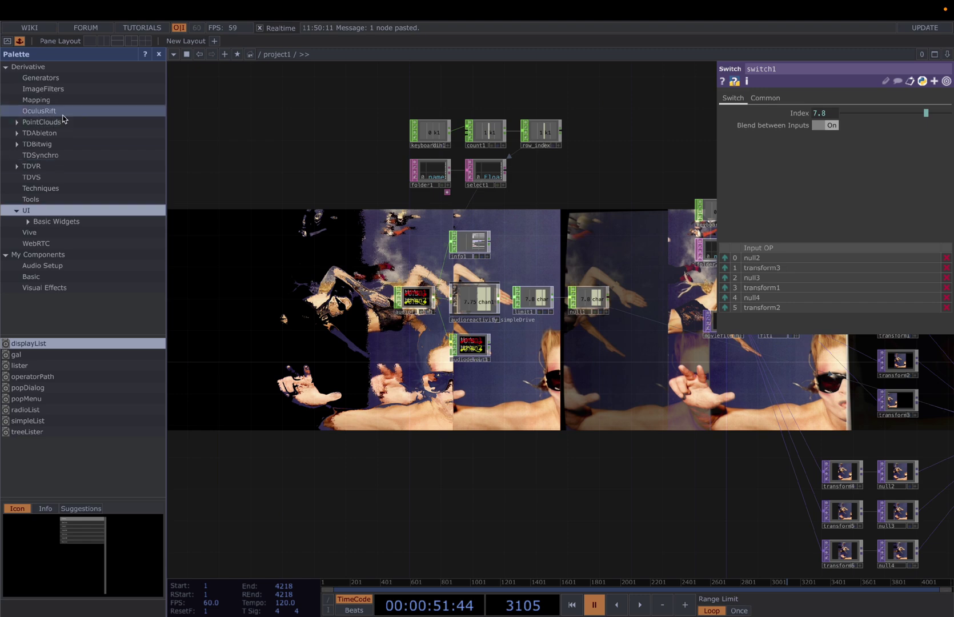
click(63, 89)
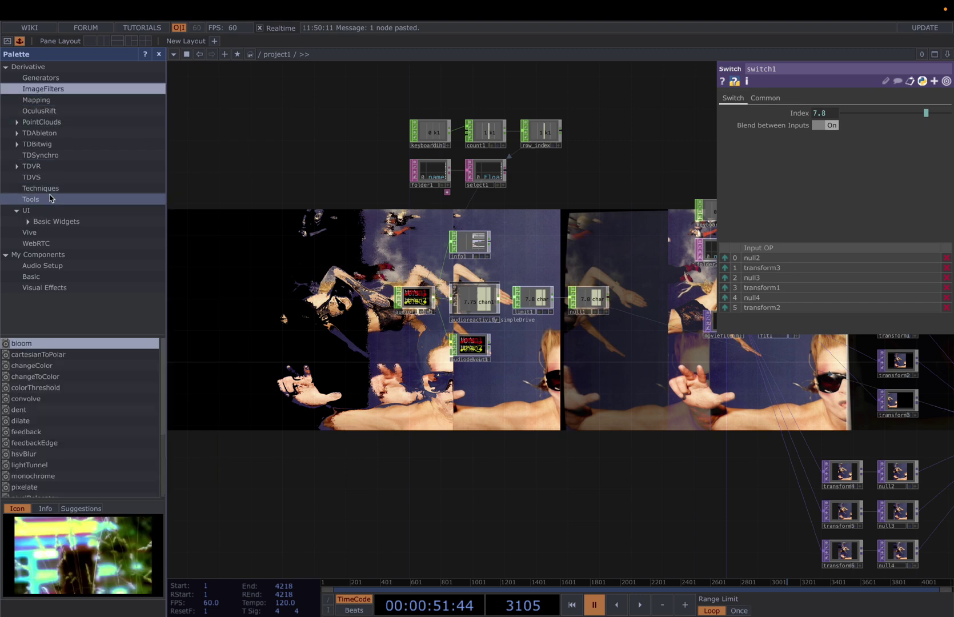
click(51, 198)
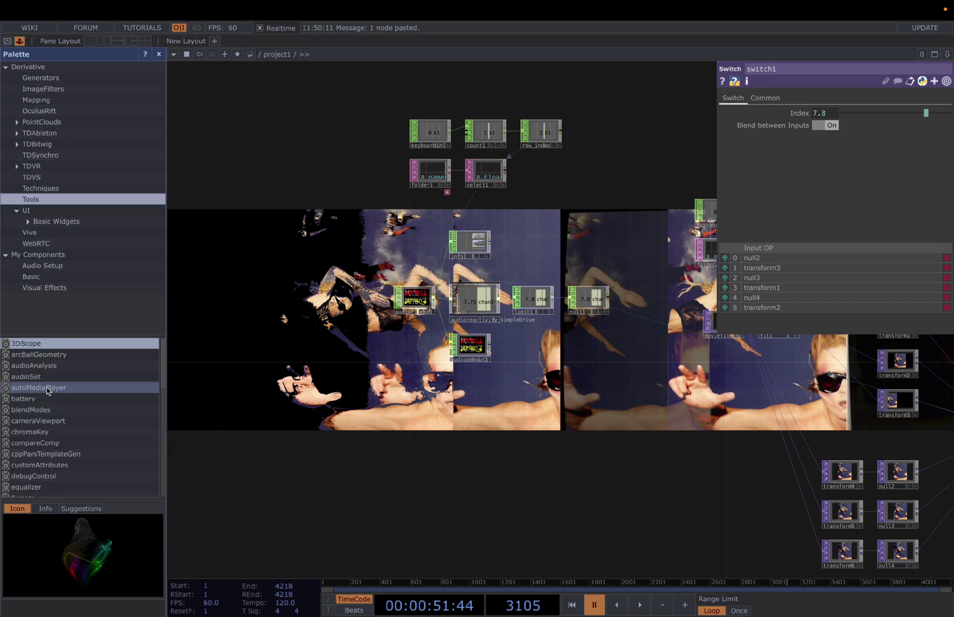
click(51, 366)
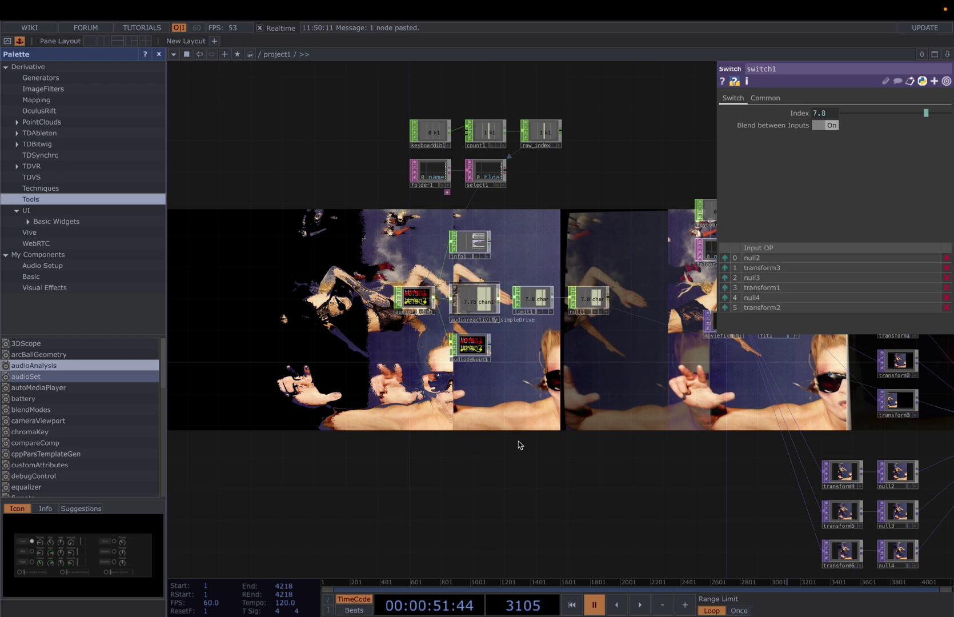
drag(531, 424, 474, 434)
scroll(502, 442, up, 3)
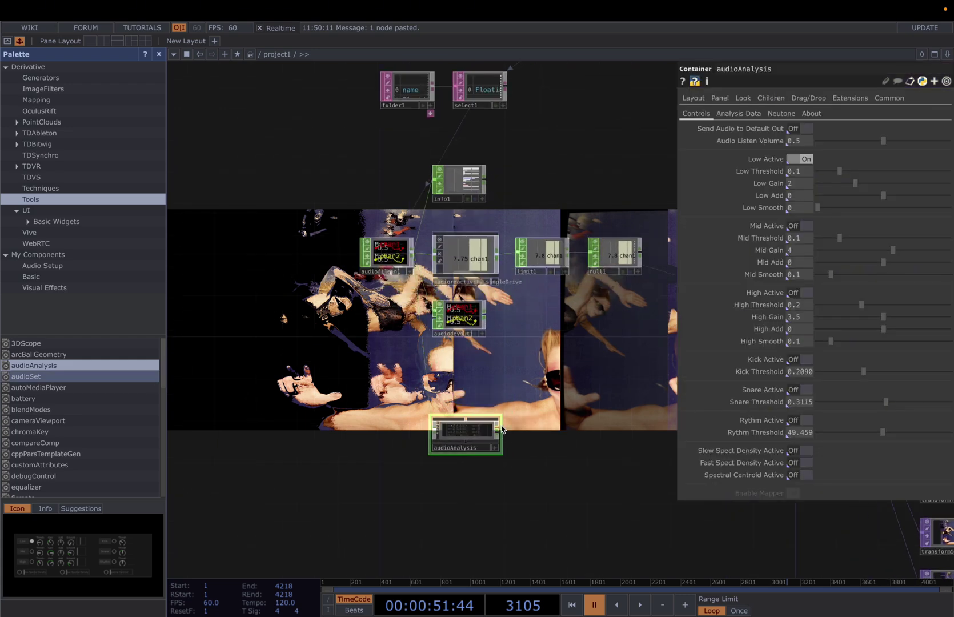
Step: Append a Select CHOP to audioAnalysis and set its channel names to high
middle_click(499, 425)
key(Tab)
text(se)
click(591, 445)
click(552, 431)
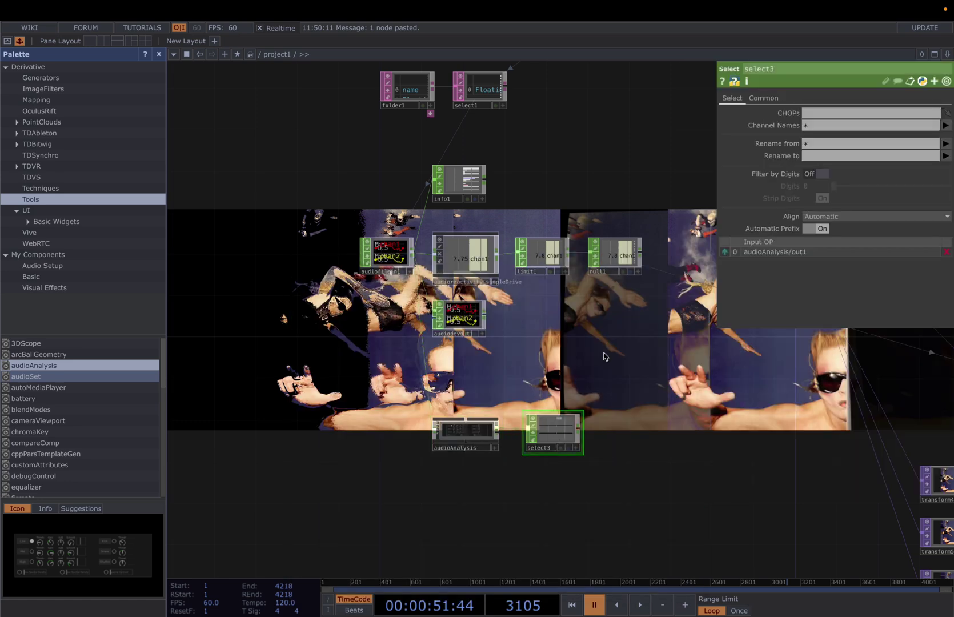
click(945, 126)
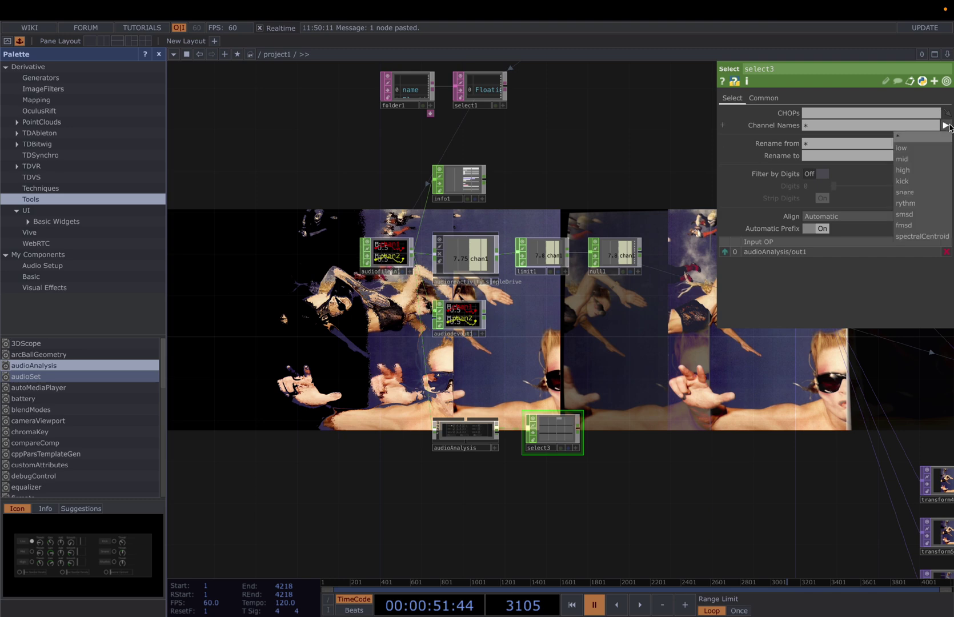
click(915, 172)
scroll(595, 384, up, 2)
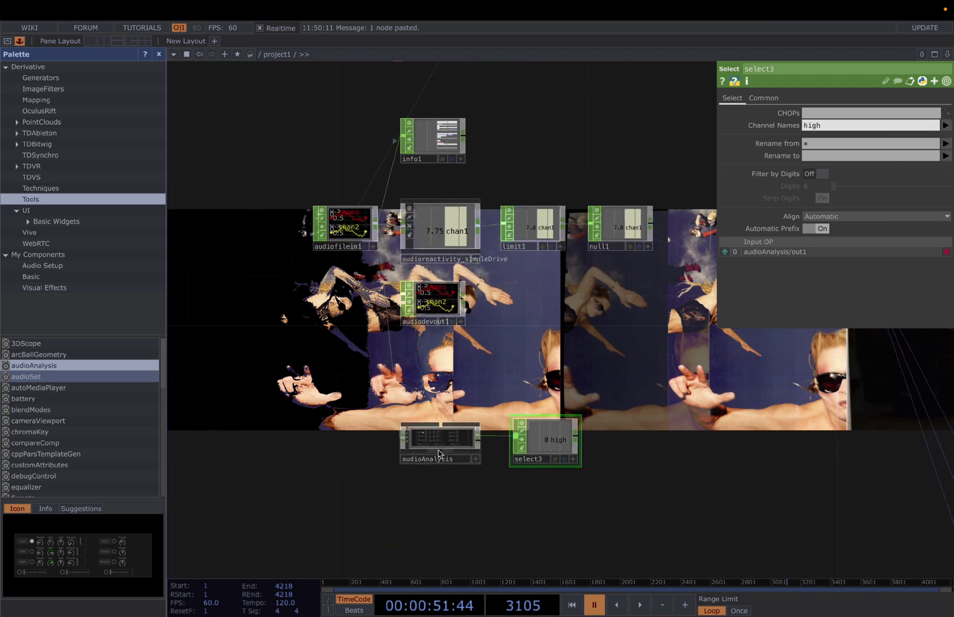
Step: In audioAnalysis, turn Low off and High on with a High Threshold of 0.146, and add a Null CHOP after select3
click(438, 451)
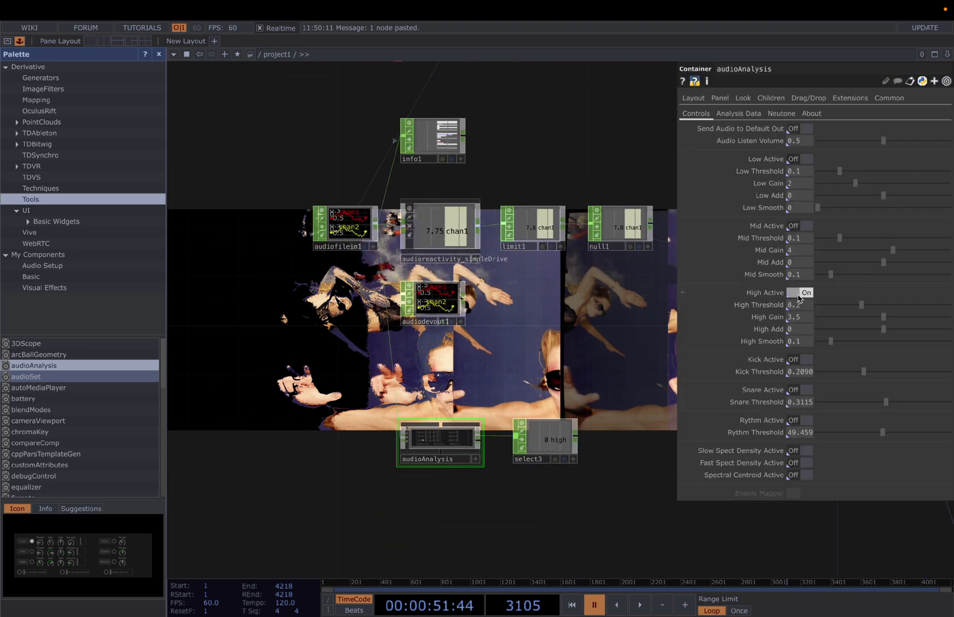
middle_drag(575, 439, 594, 444)
right_click(575, 440)
click(587, 430)
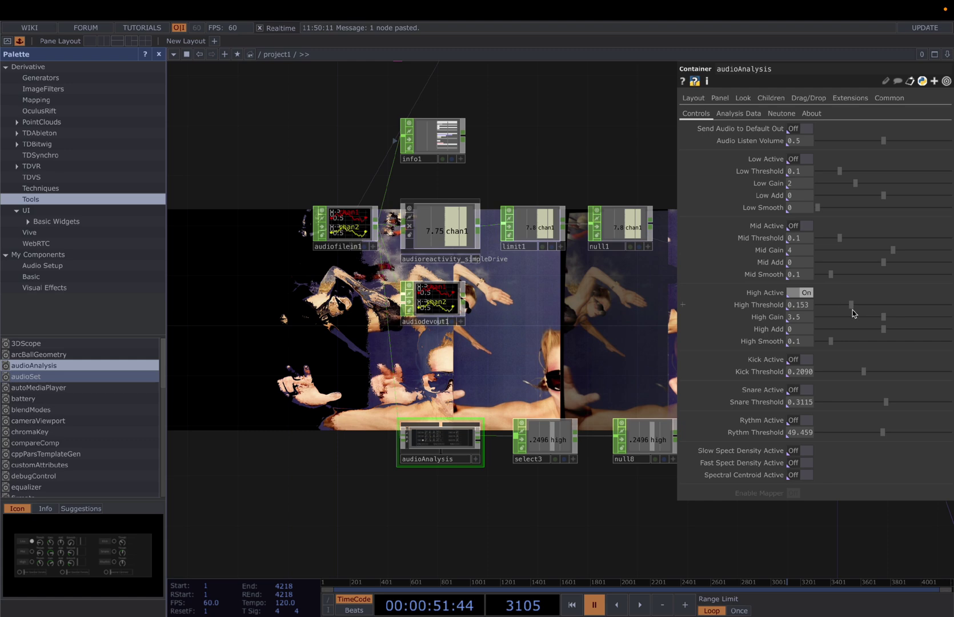
drag(852, 309, 851, 309)
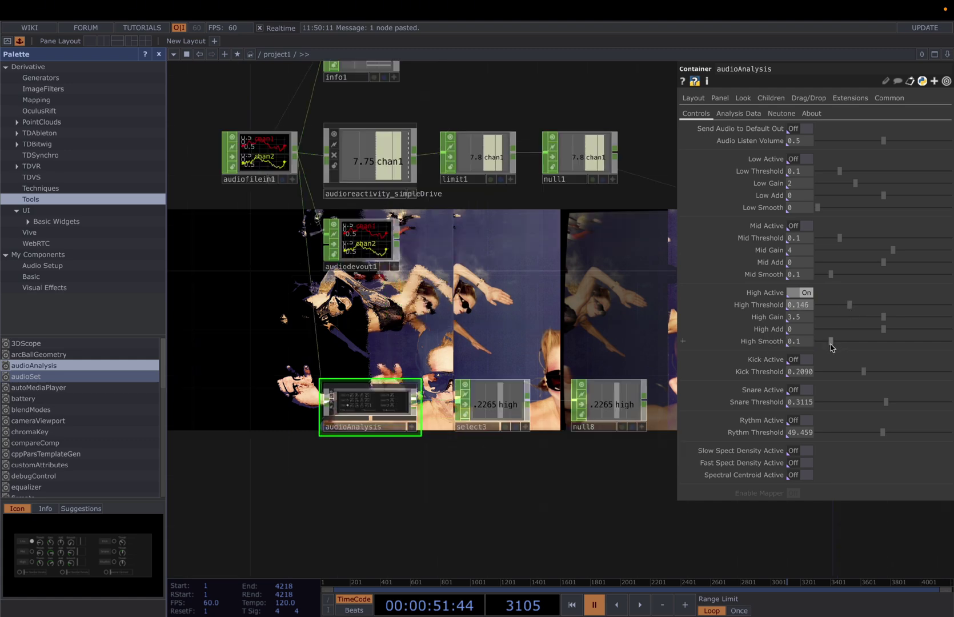
Step: Move null8 away from select3 to make room and insert a Math CHOP on the wire between them
drag(585, 479, 551, 467)
drag(601, 389, 585, 387)
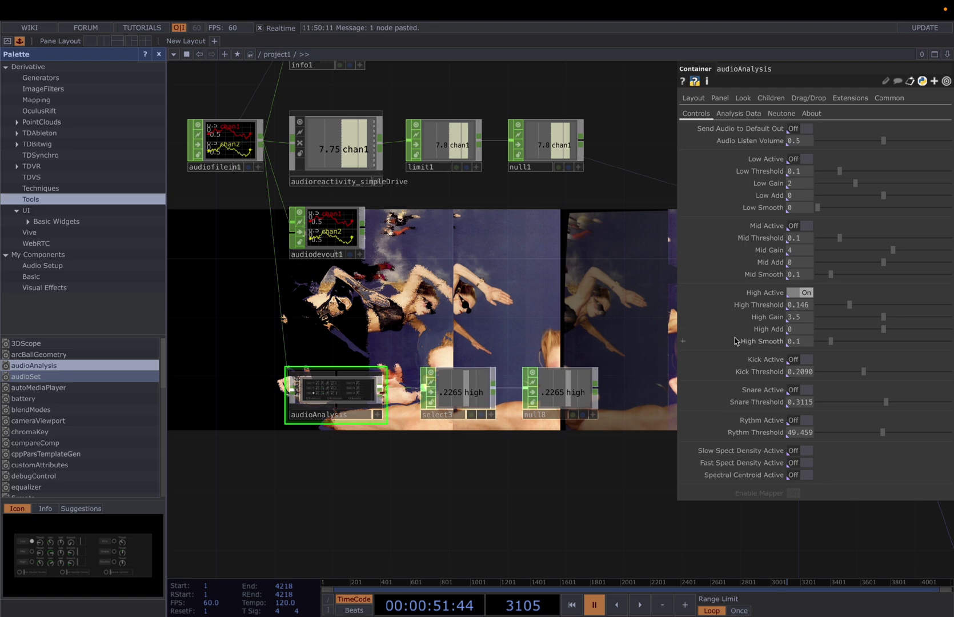
drag(598, 402, 655, 401)
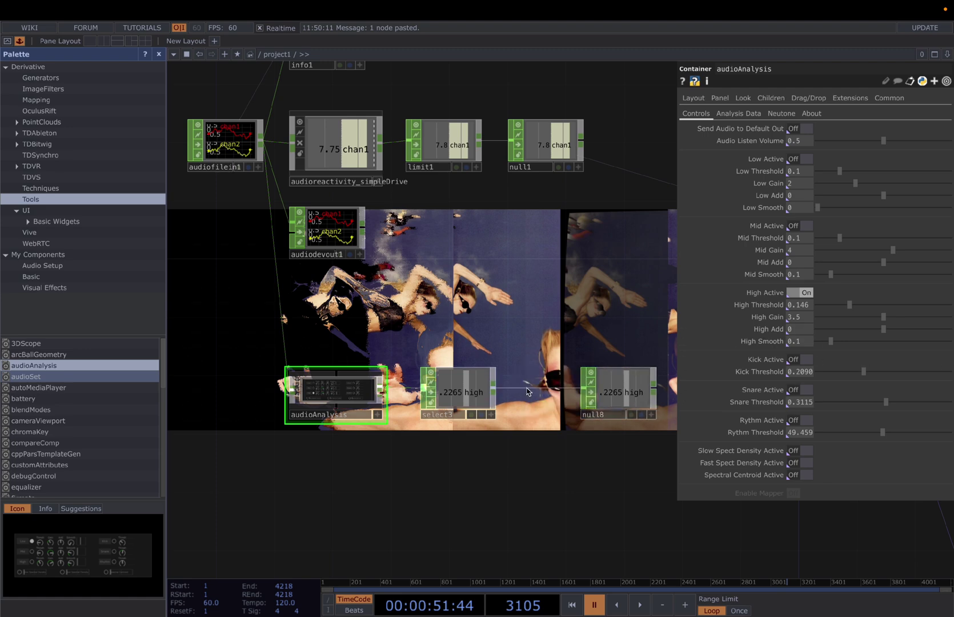
right_click(527, 392)
click(567, 372)
text(ma)
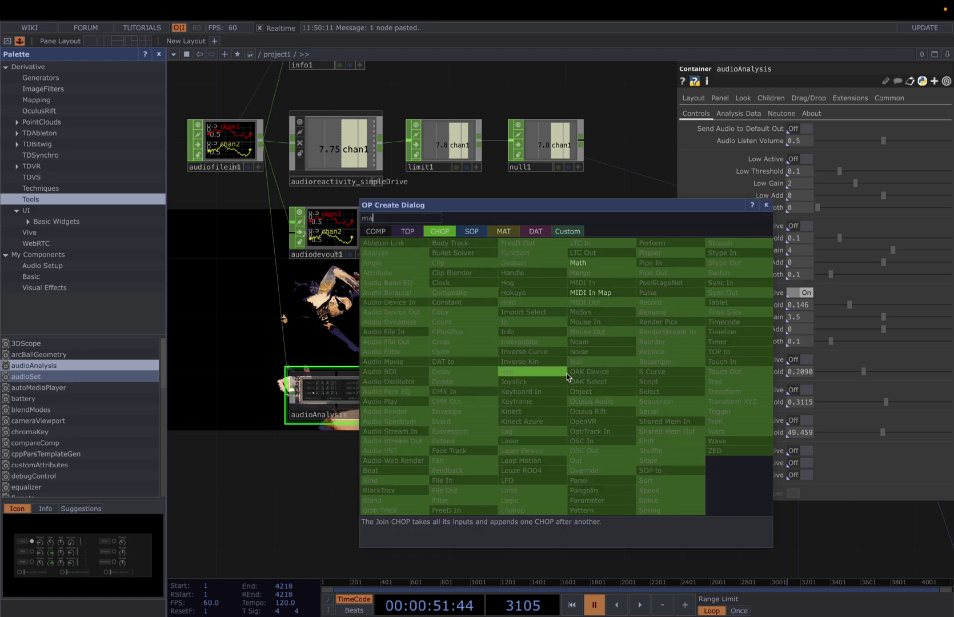
click(578, 262)
click(547, 394)
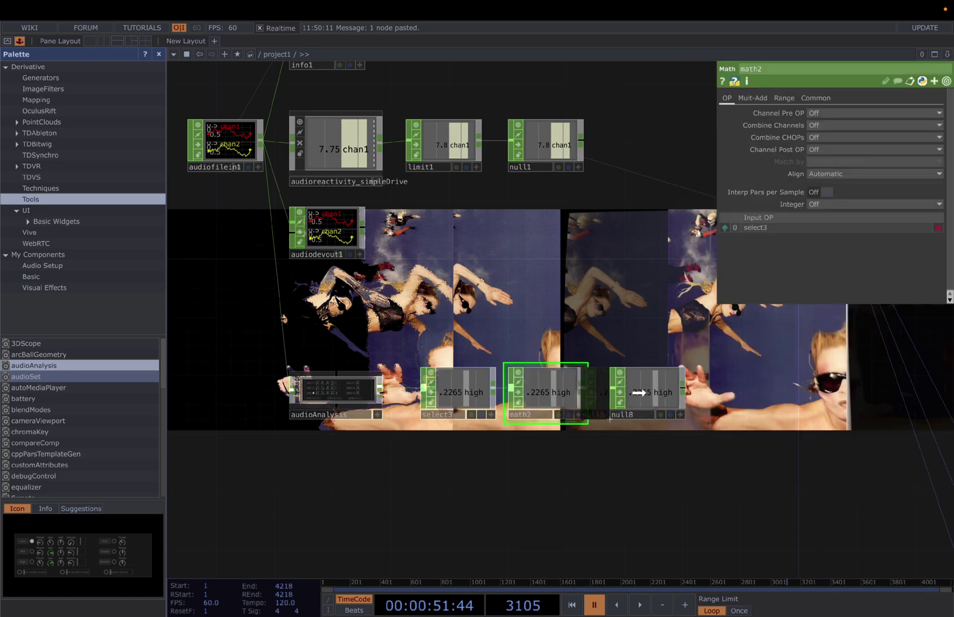
scroll(458, 393, up, 1)
Step: Play the timeline briefly to check the high channel, view select3's common settings, and shift select3 closer to audioAnalysis
key(space)
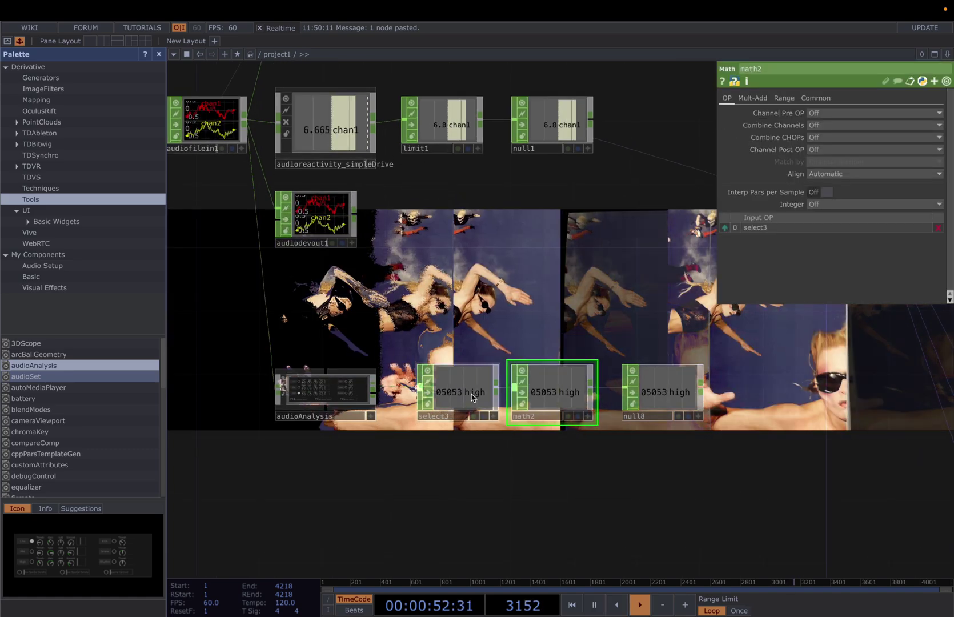
key(space)
click(467, 395)
scroll(467, 394, up, 1)
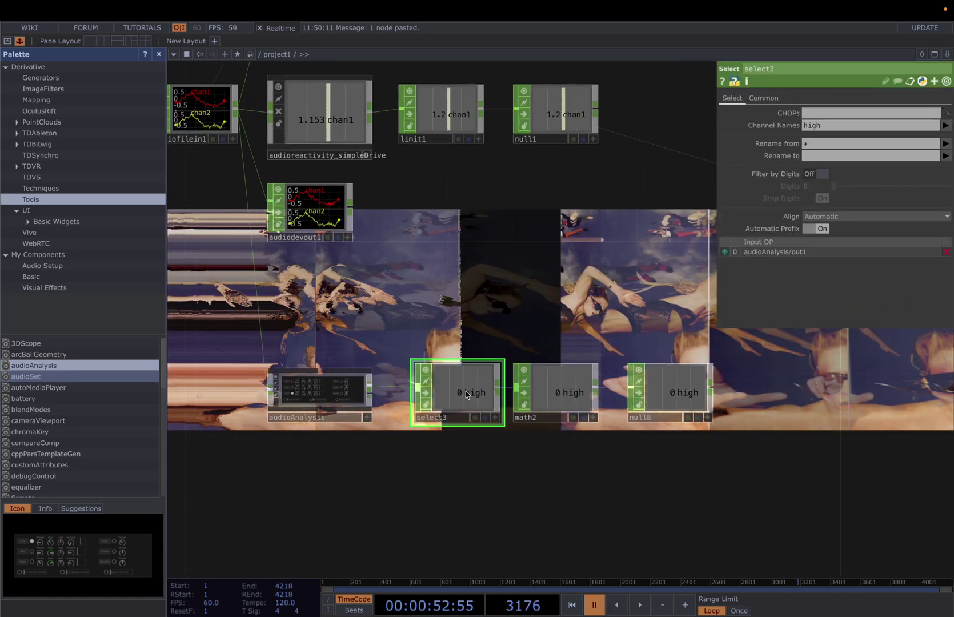
click(761, 98)
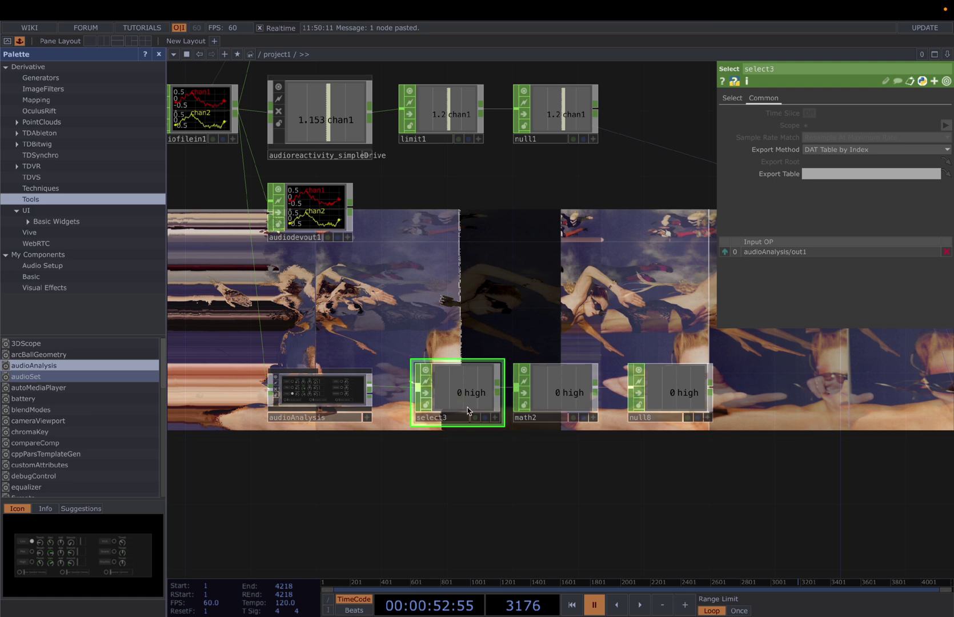
scroll(464, 408, up, 2)
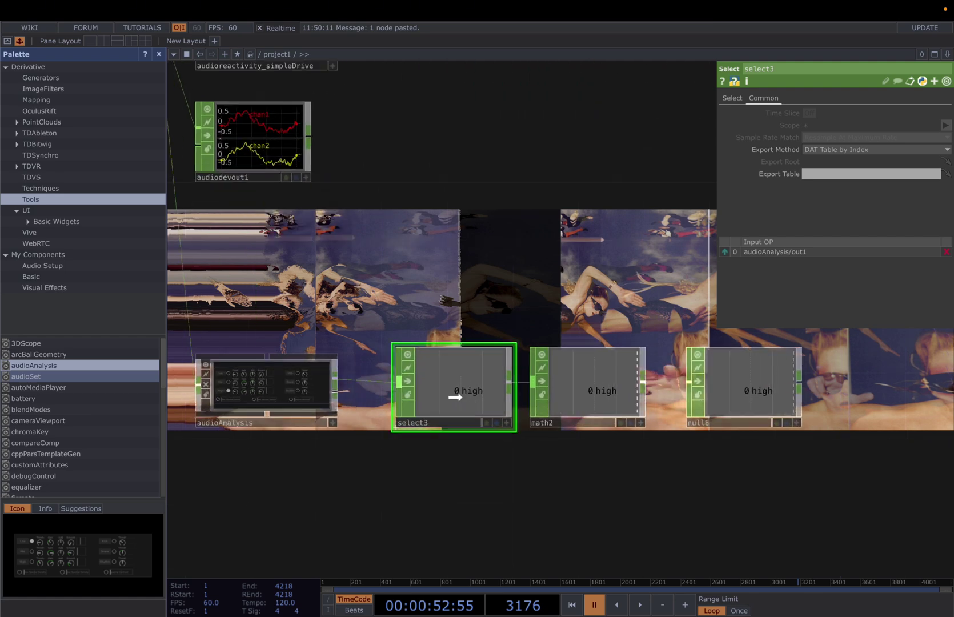
drag(463, 398, 424, 390)
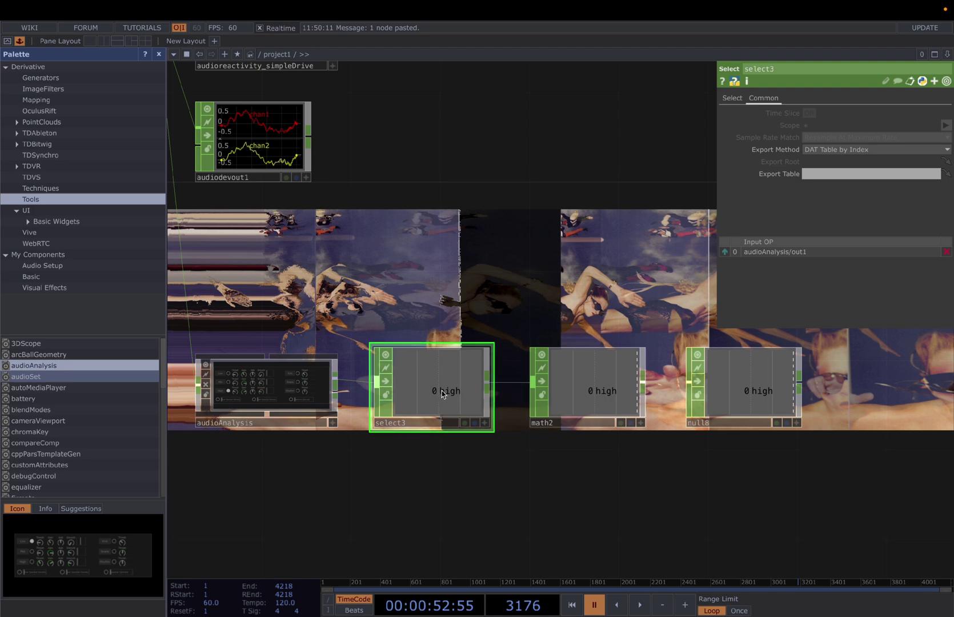
Step: Set the lower bound of math2's To Range to 1
click(588, 399)
click(783, 99)
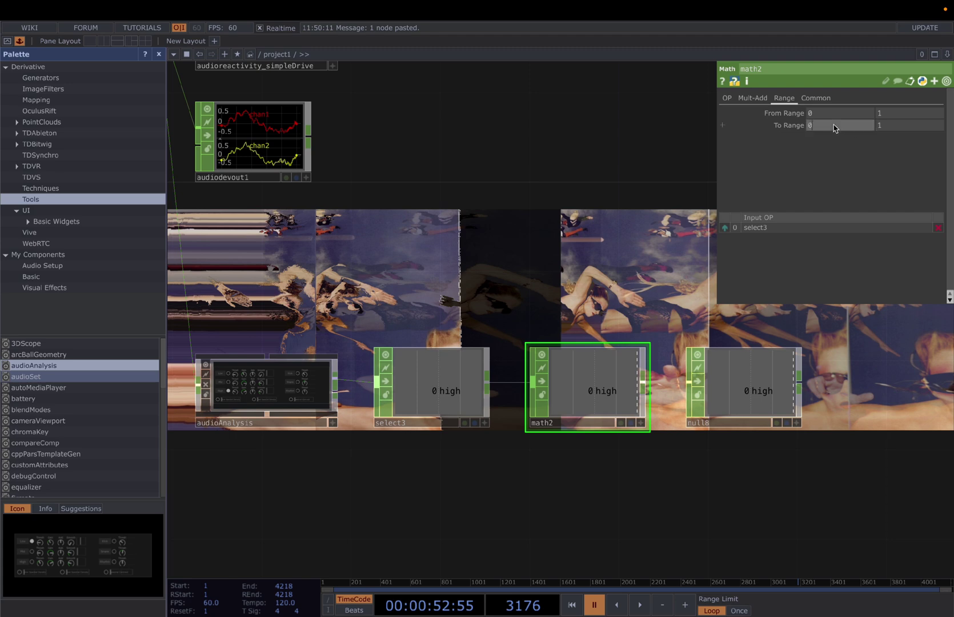
text(1)
key(Return)
Step: Activate null8's viewer and copy its high channel for export
drag(766, 448, 706, 443)
click(737, 418)
drag(719, 395, 784, 398)
scroll(698, 392, down, 5)
drag(668, 416, 559, 433)
drag(755, 394, 439, 364)
drag(842, 426, 757, 419)
click(615, 394)
drag(559, 324, 642, 307)
Step: Play the timeline with the parameter window hidden to check the audio-driven outputs, then show the parameters of switch1 again
key(p)
scroll(642, 306, down, 6)
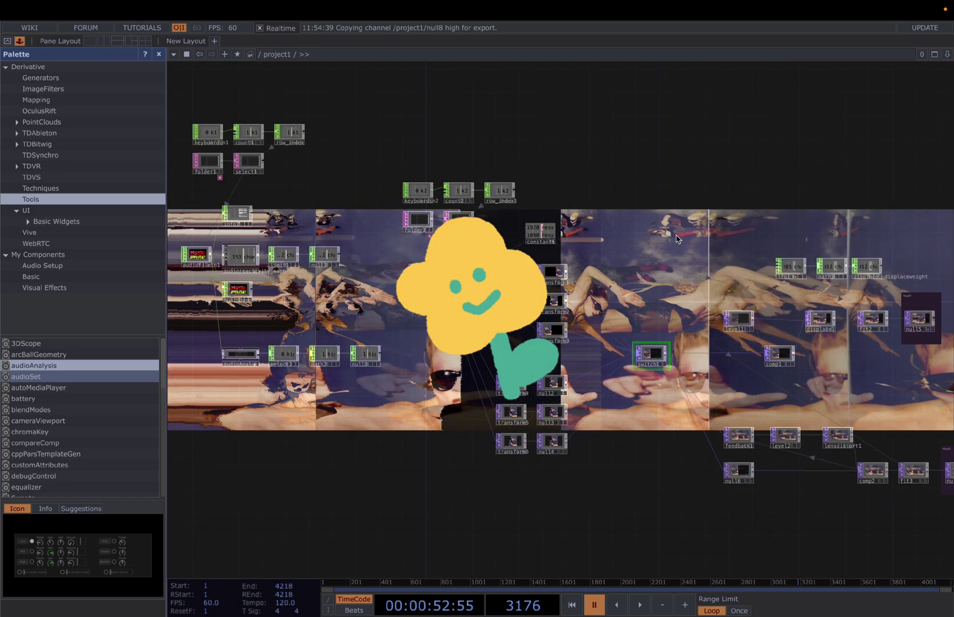
drag(688, 182, 562, 224)
drag(698, 229, 556, 217)
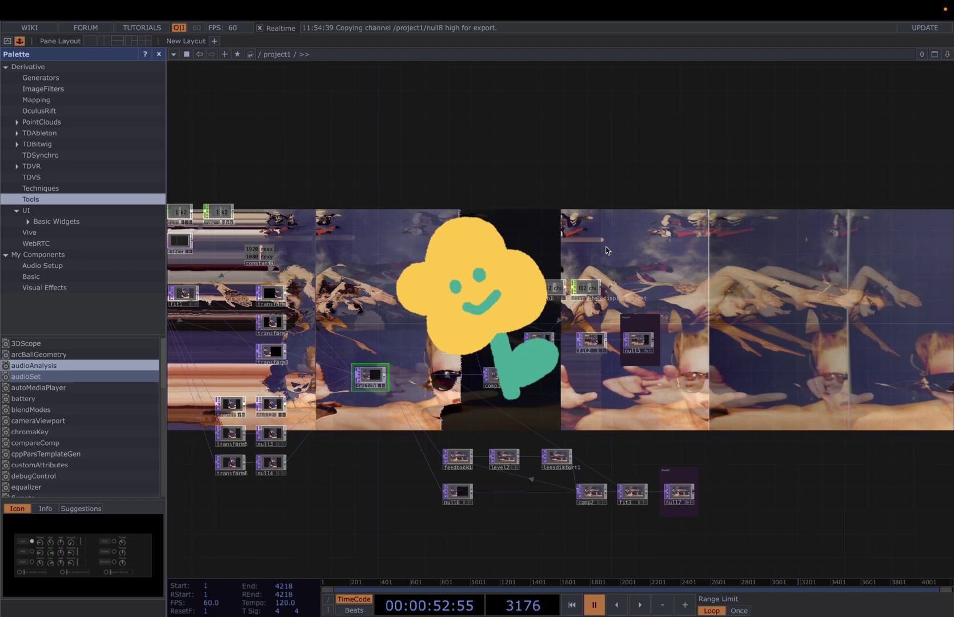
key(space)
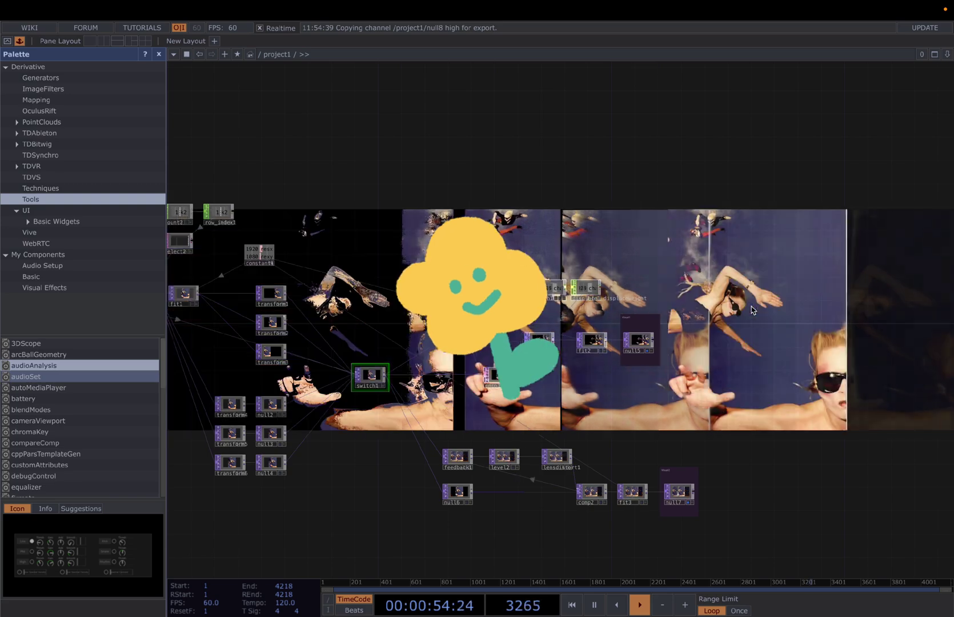
key(p)
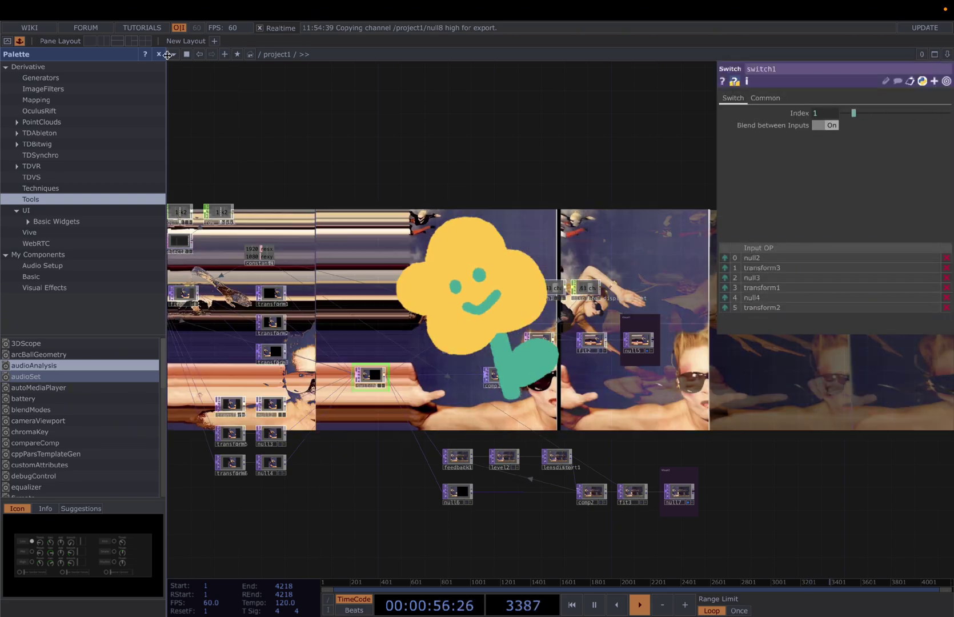